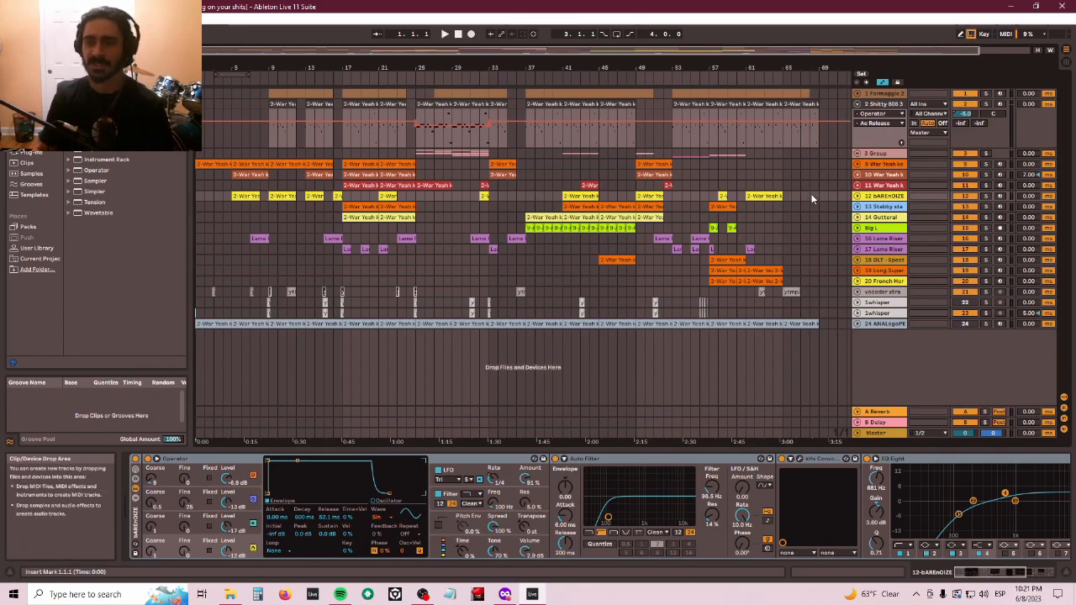
- Select the 9-War Yeah keys track and start and stop playback to audition the arrangement
left_click(904, 165)
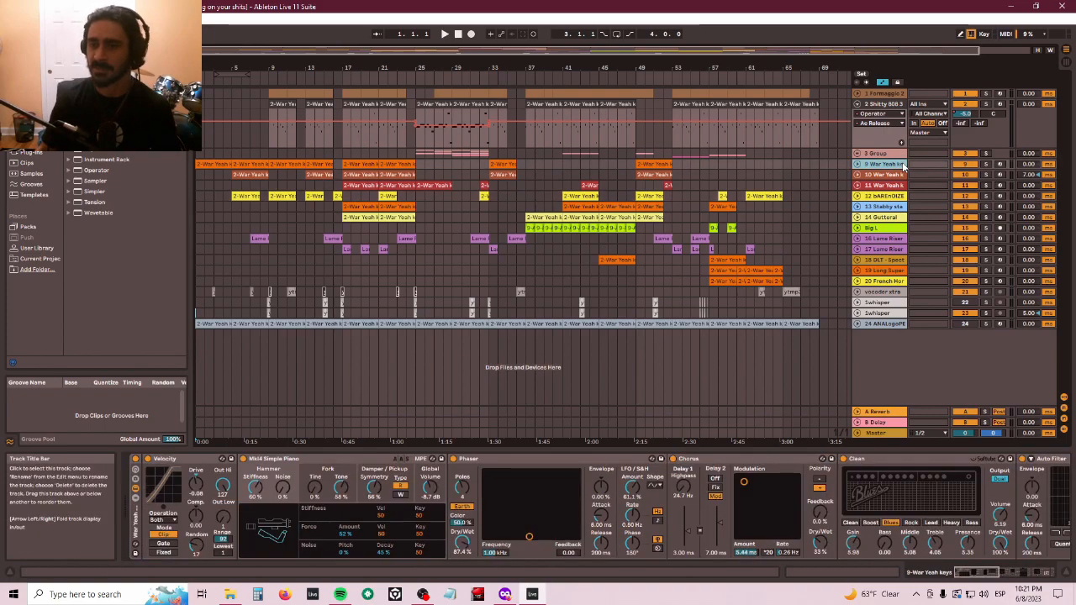
left_click(447, 35)
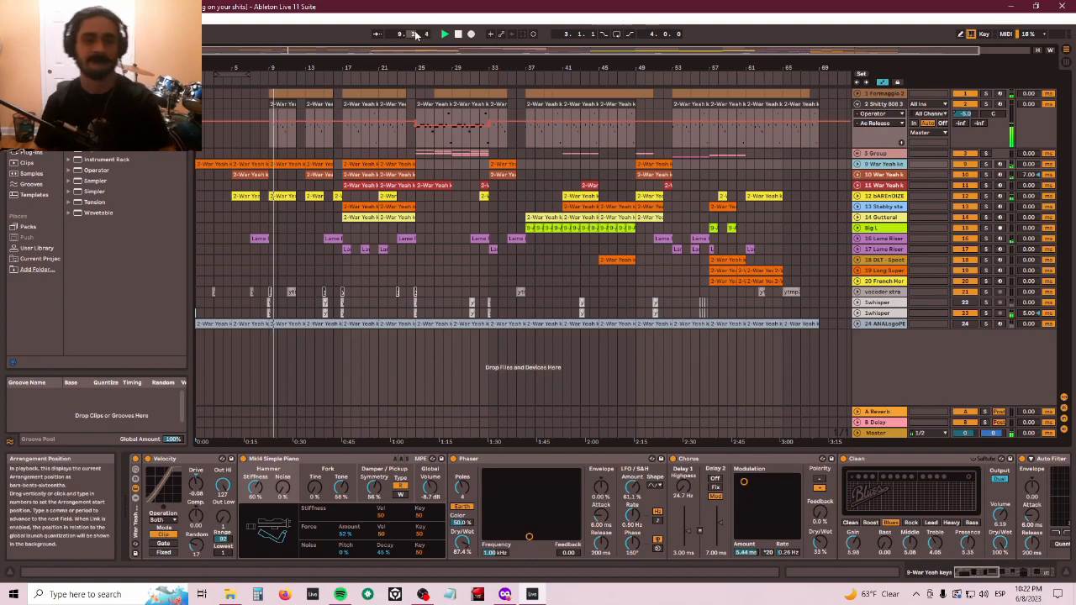
key("space")
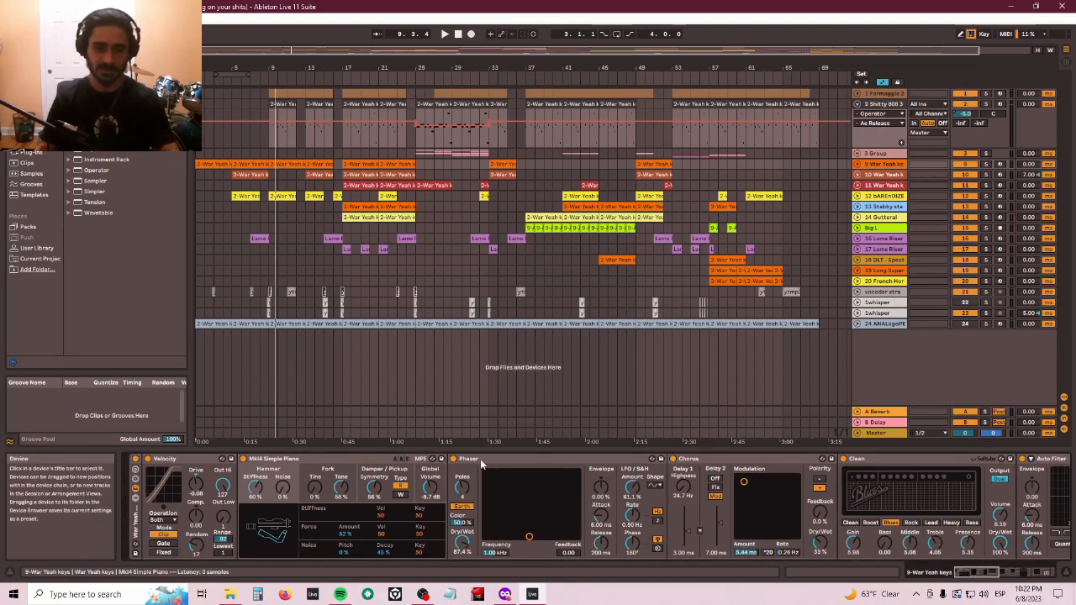
- Scroll through the keys track's device chain to review its effects
scroll(479, 461, "down", 2)
scroll(479, 460, "down", 4)
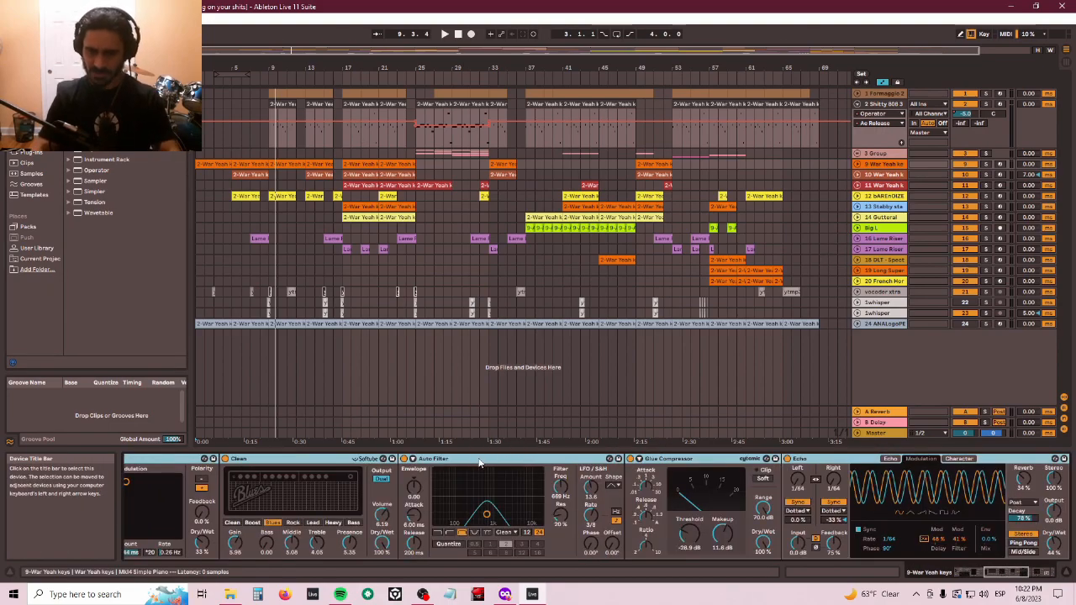
scroll(457, 460, "up", 3)
left_click(132, 459)
- Audition the War Yeah keys clips, playing from bar 9 and then from the song start
left_click(277, 192)
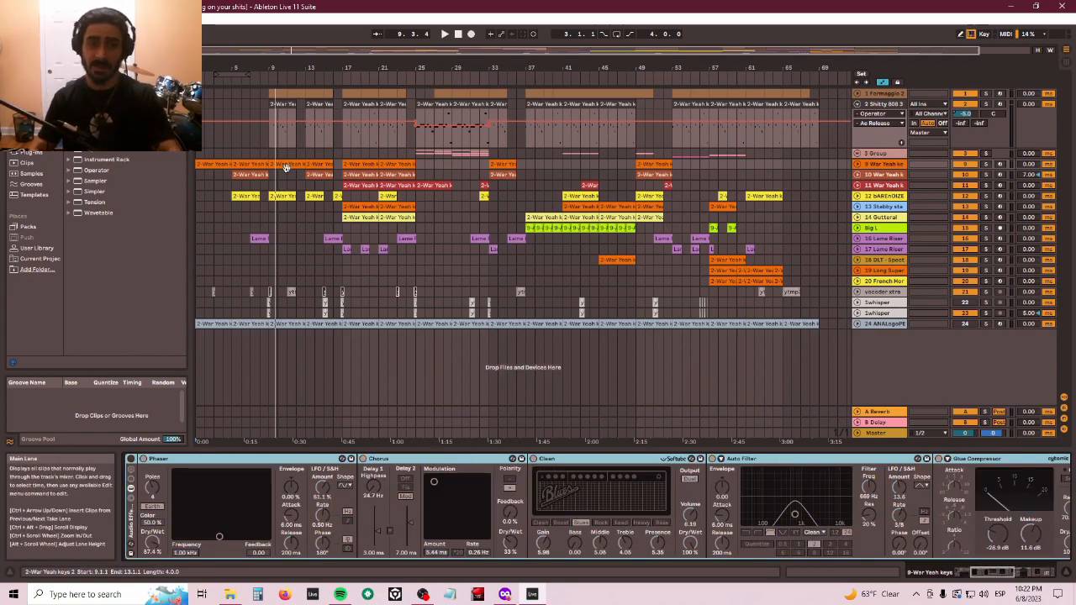
key("space")
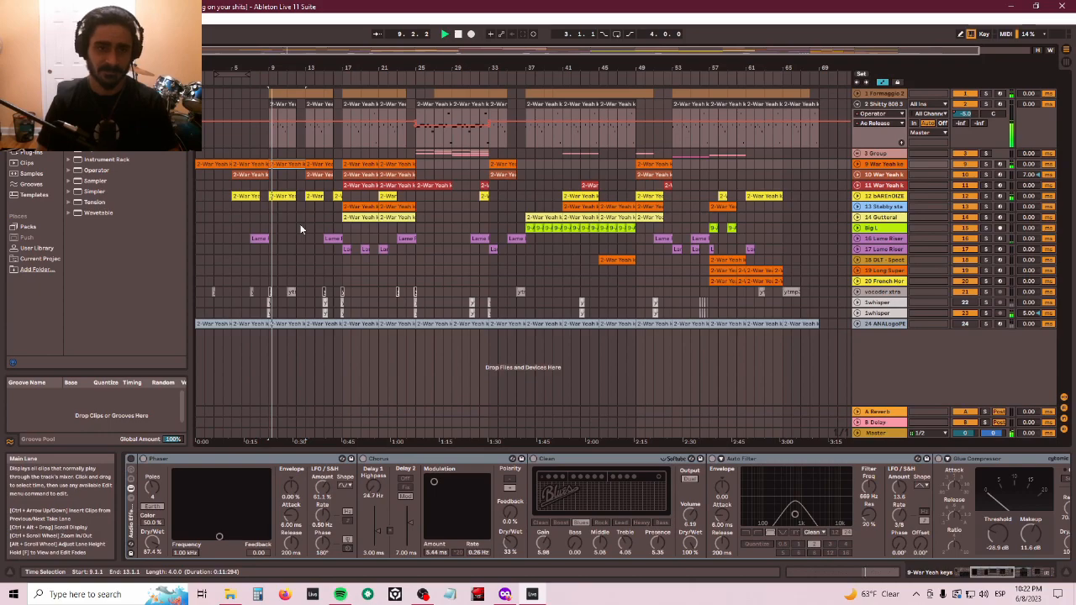
left_click(217, 165)
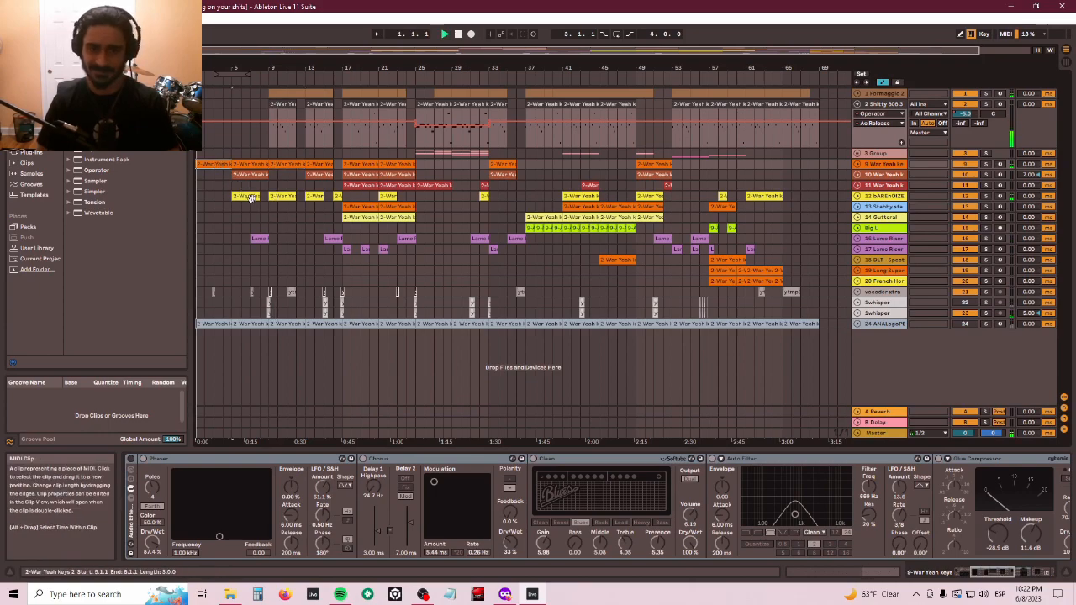
key("space")
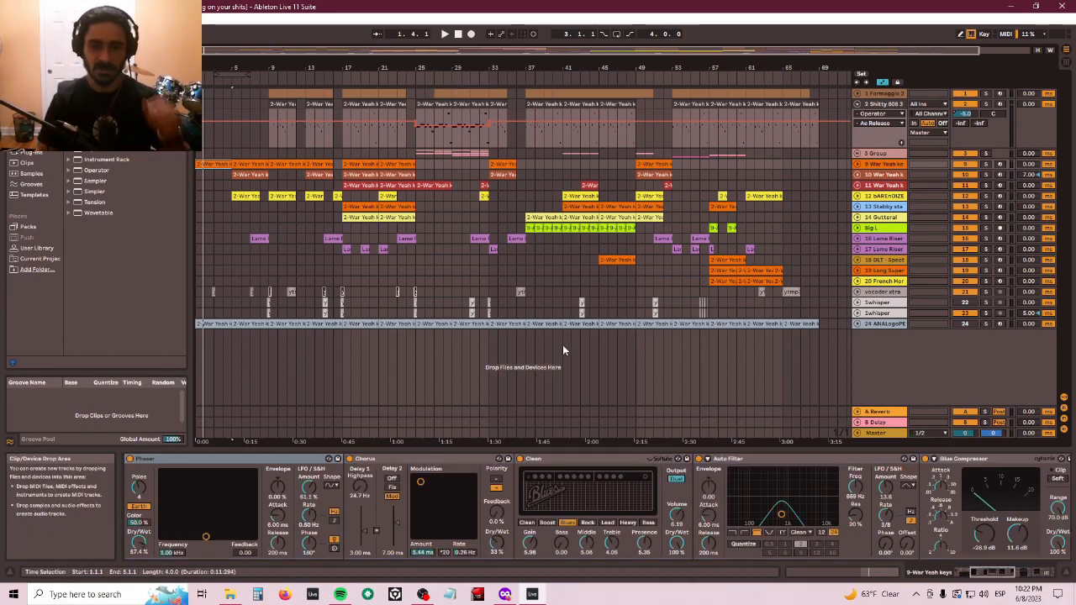
left_click(254, 165)
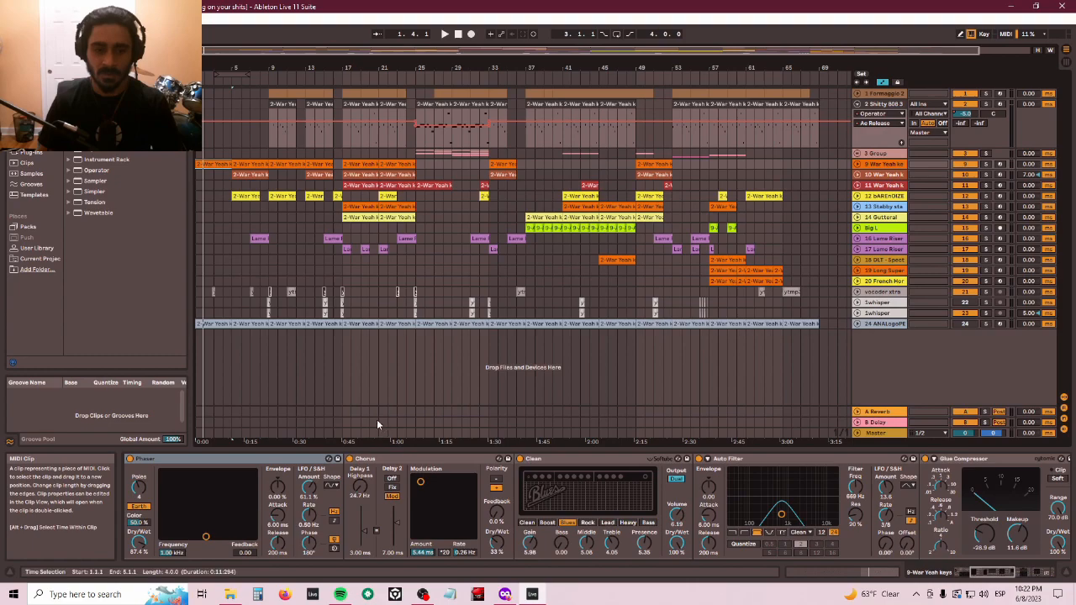
- Step through each device in the keys track's chain, from Mk14 Simple Piano to Echo
left_click(202, 459)
key("Left")
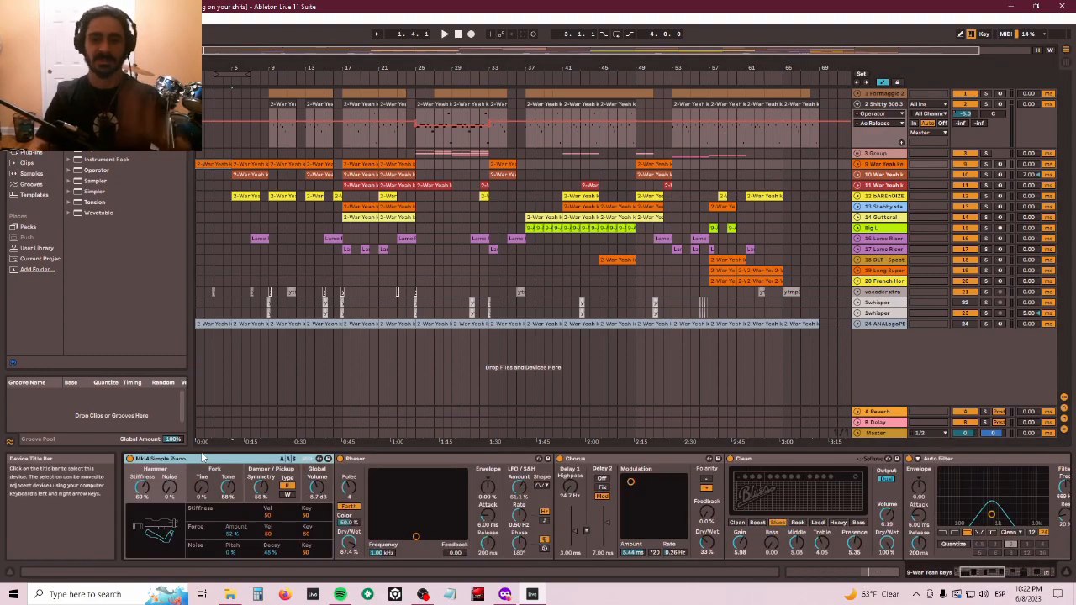
key("Right")
key("Right")
key("Right")
key("Right")
key("Right")
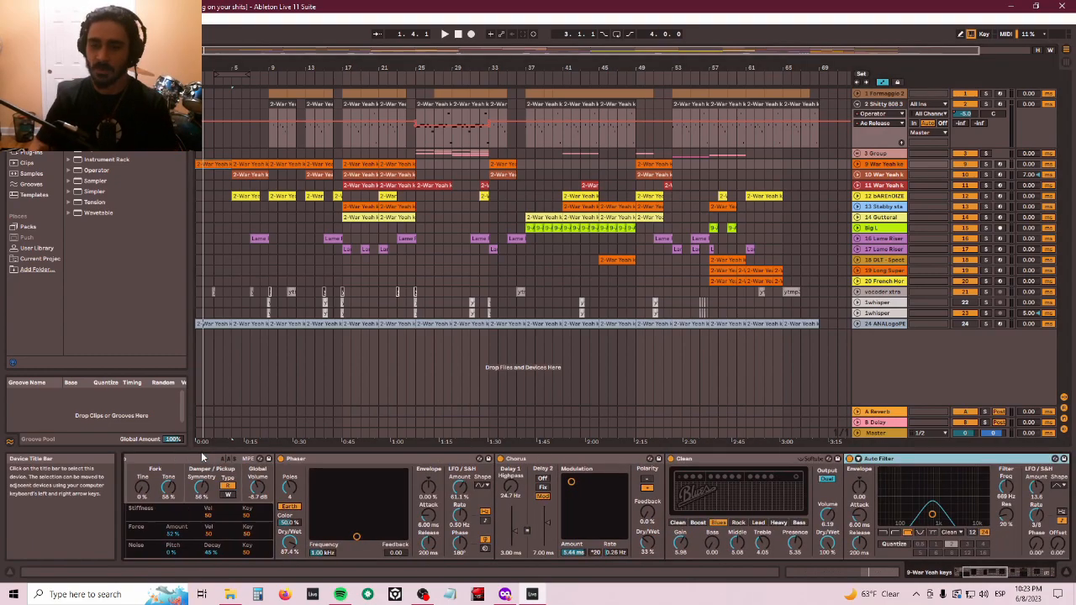
key("Left")
key("Left")
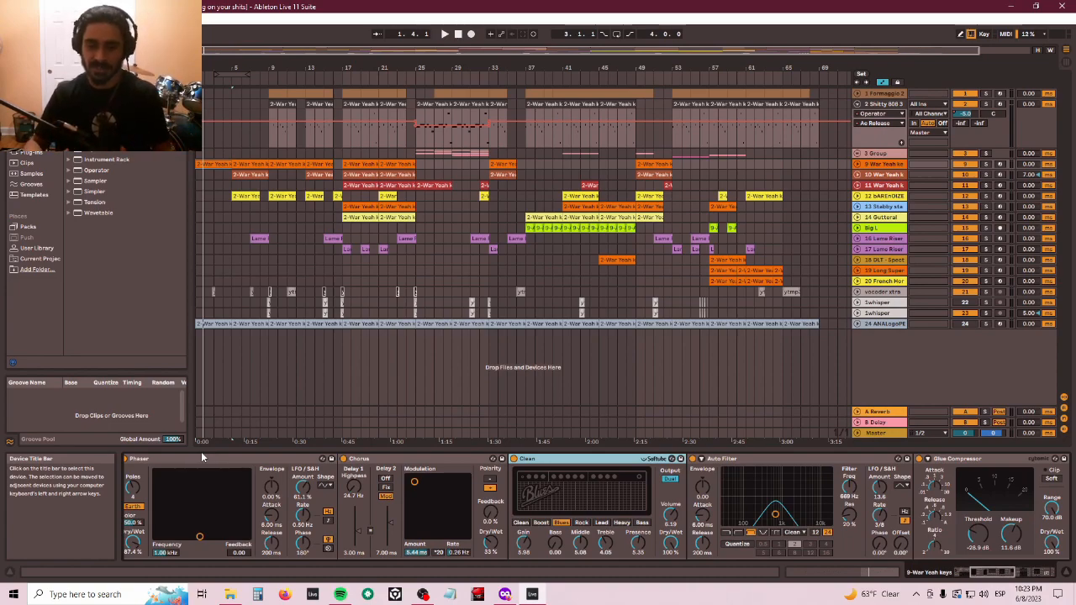
key("Right")
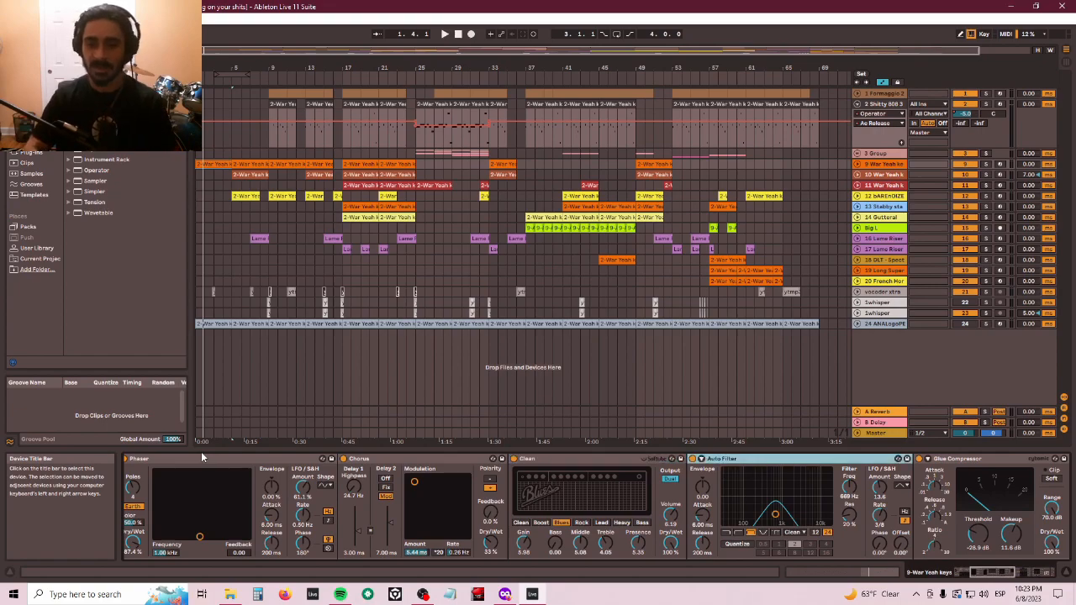
key("Right")
key("Right")
key("Left")
key("Left")
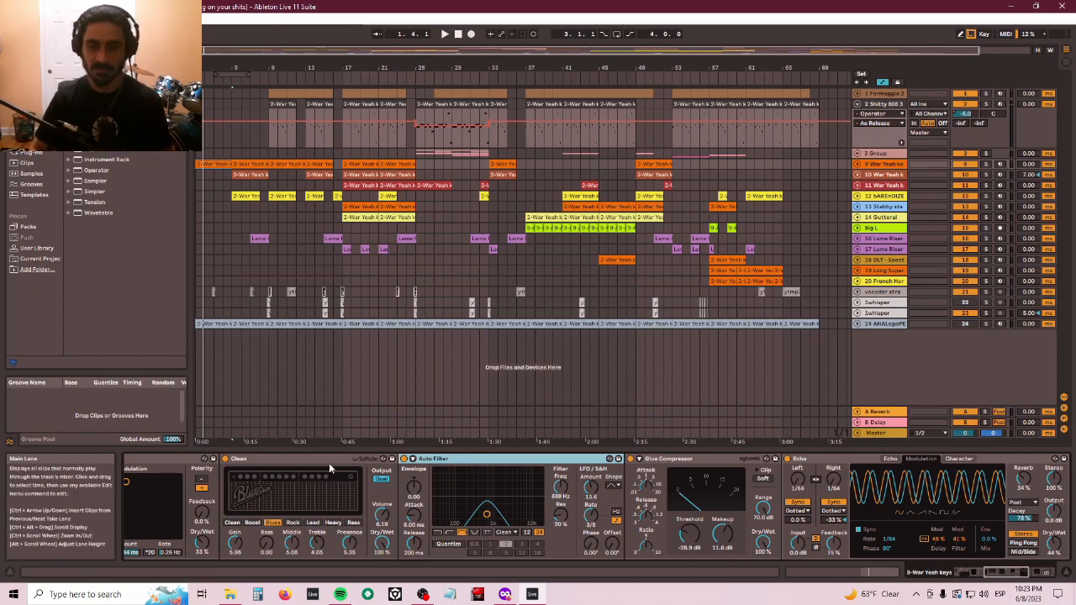
- Inspect the Auto Filter and Glue Compressor devices in the keys chain
left_click(594, 491)
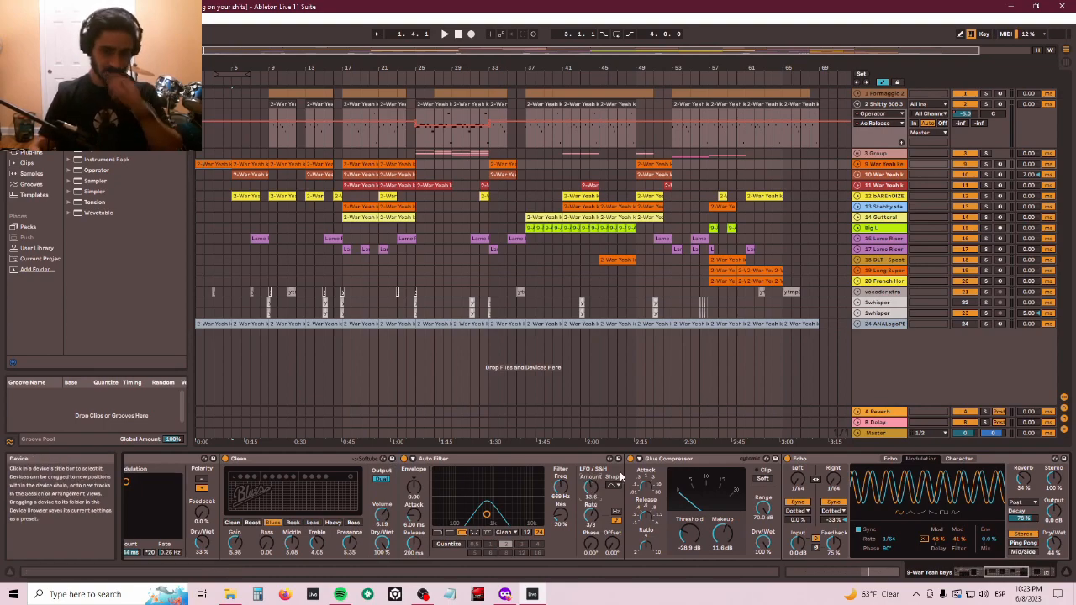
left_click(666, 460)
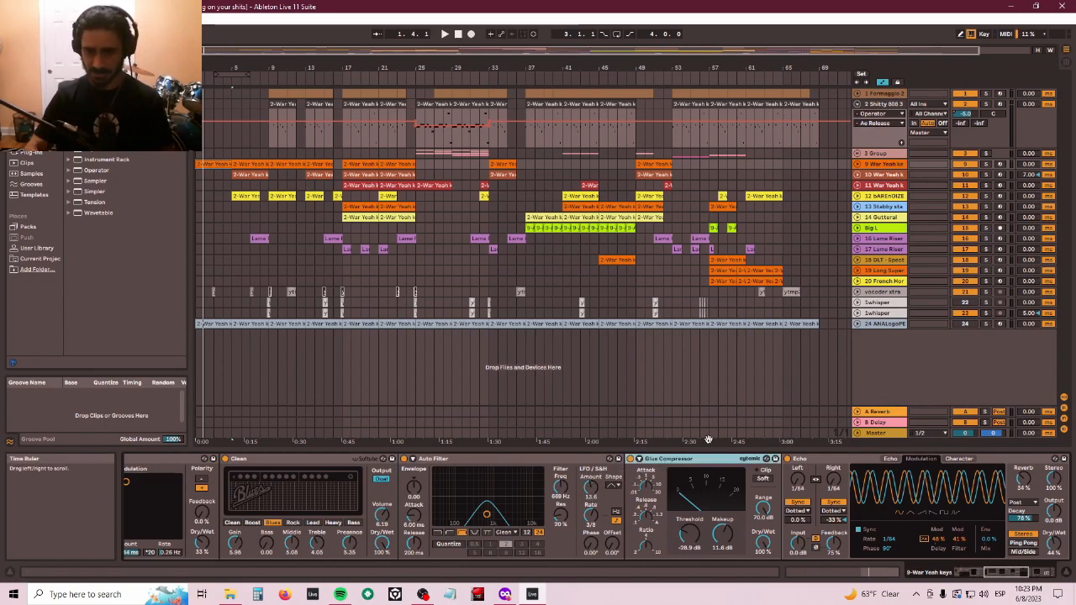
key("Right")
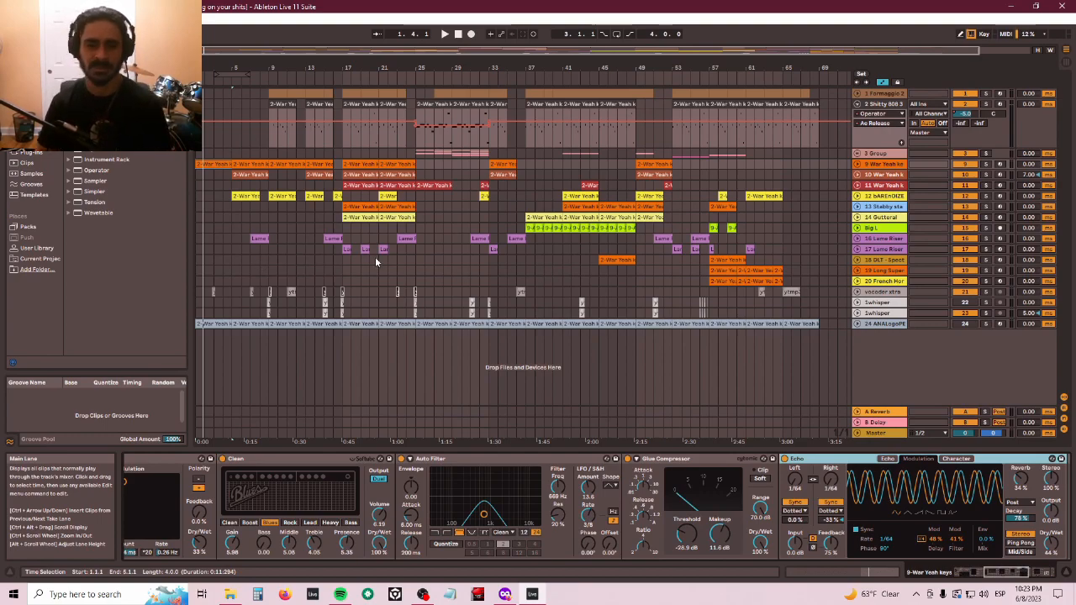
- Check the flute clip's devices, then return to the keys track and inspect its Echo
left_click(351, 261)
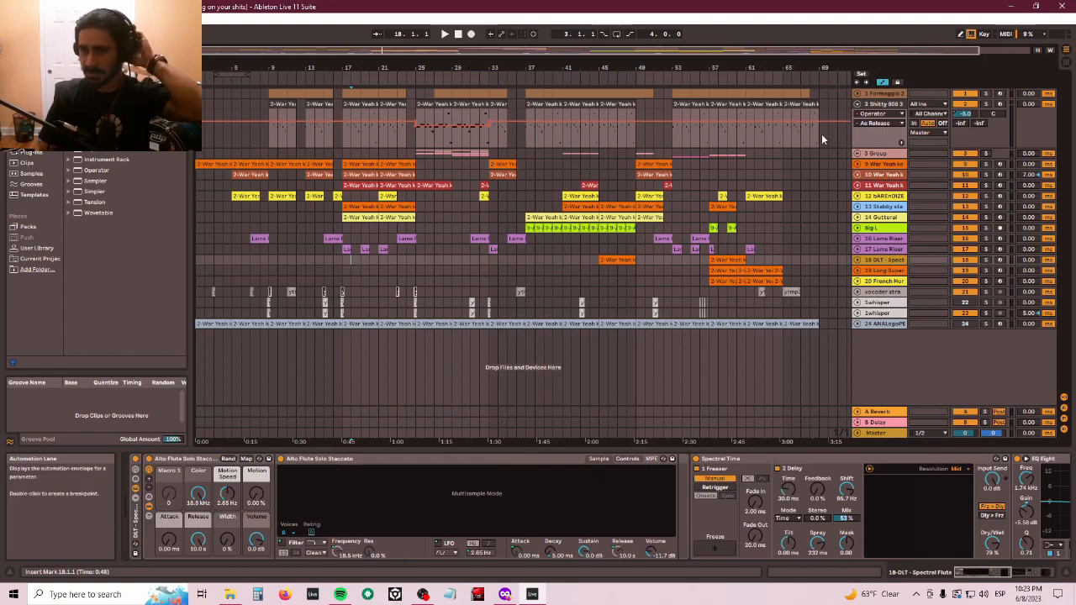
left_click(874, 165)
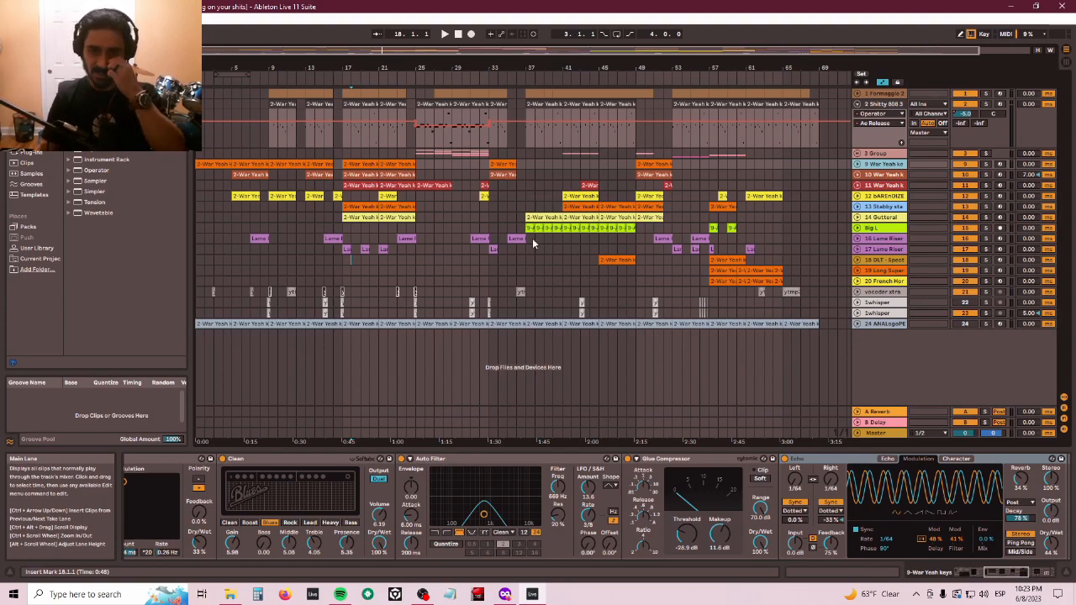
left_click(1023, 481)
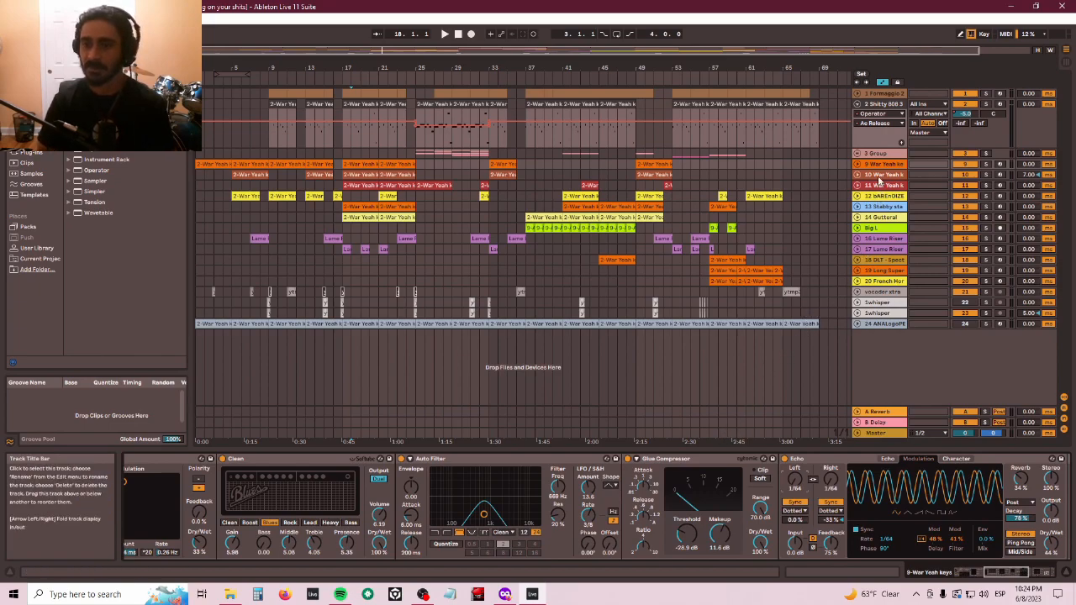
- Select the keys clip range starting at bar 13 and play it back
left_click(286, 165)
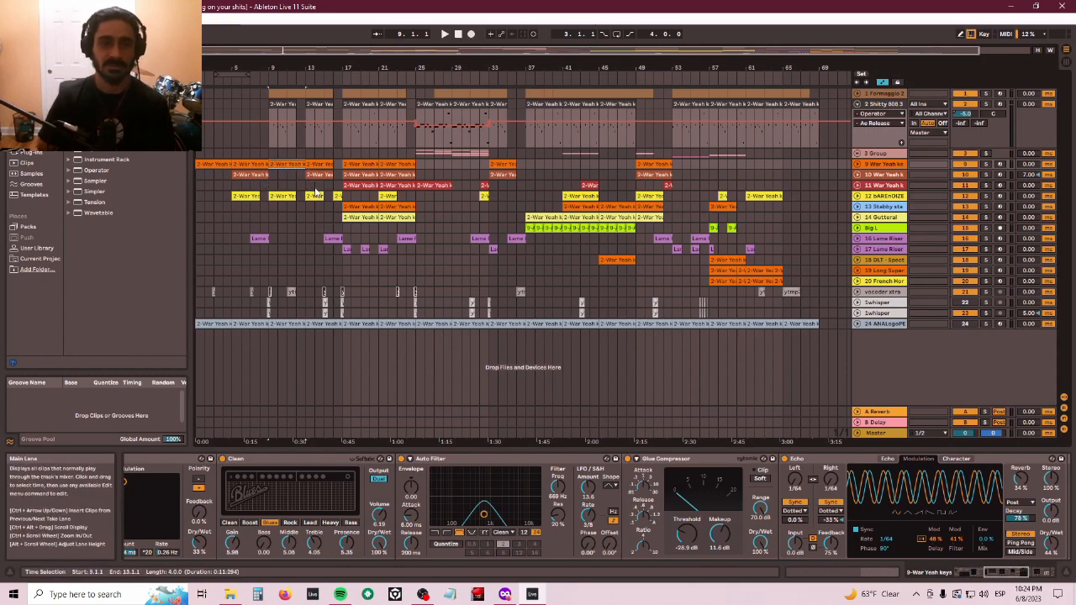
left_click(311, 164)
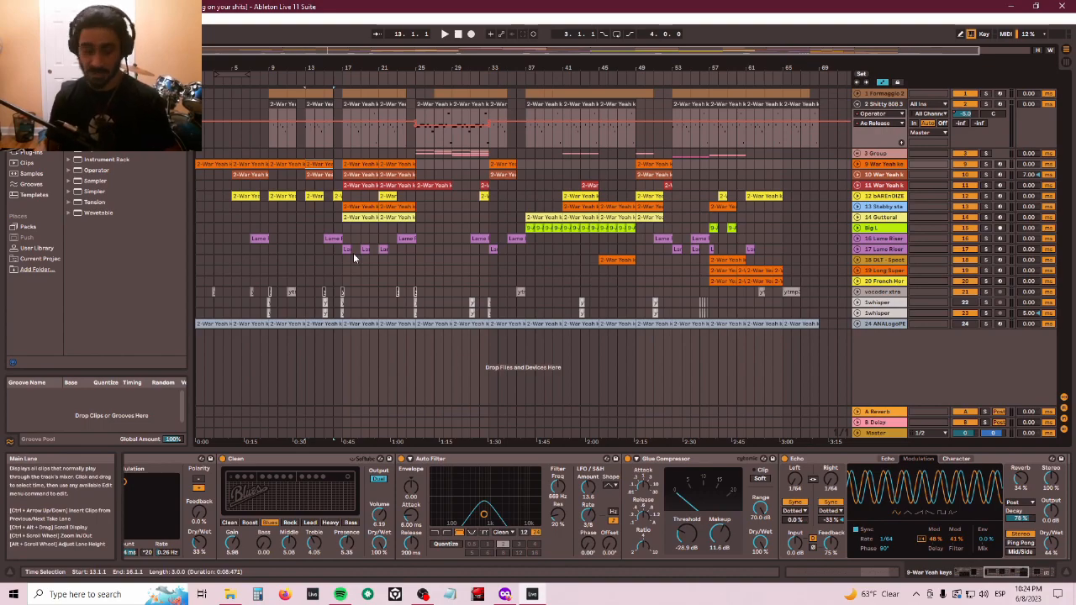
key("space")
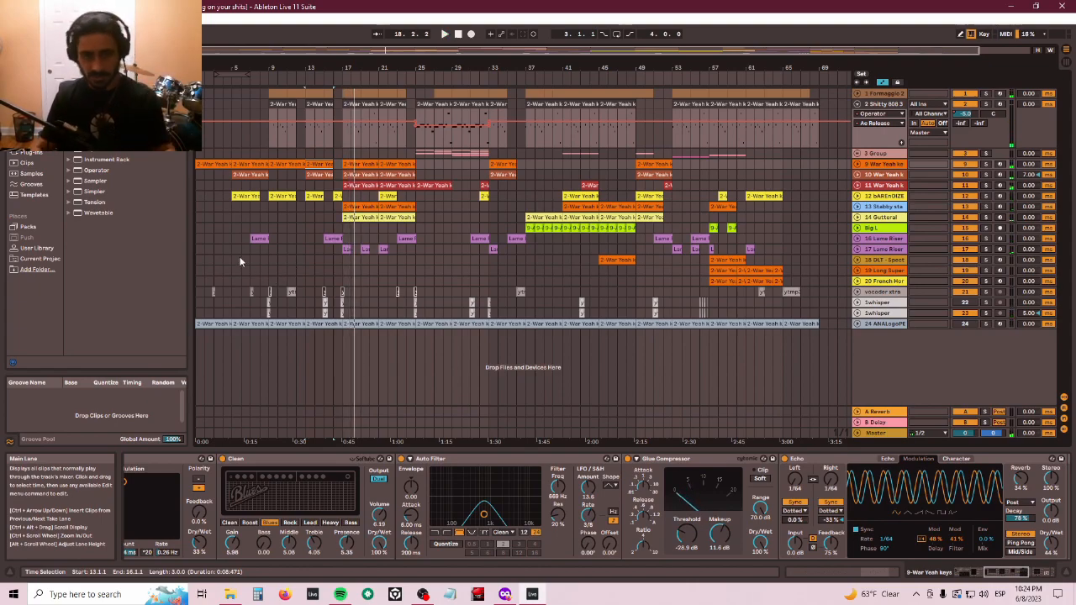
- Select the 14 Guttural track and scroll through its device chain from Arpeggiator to Utility
left_click(875, 218)
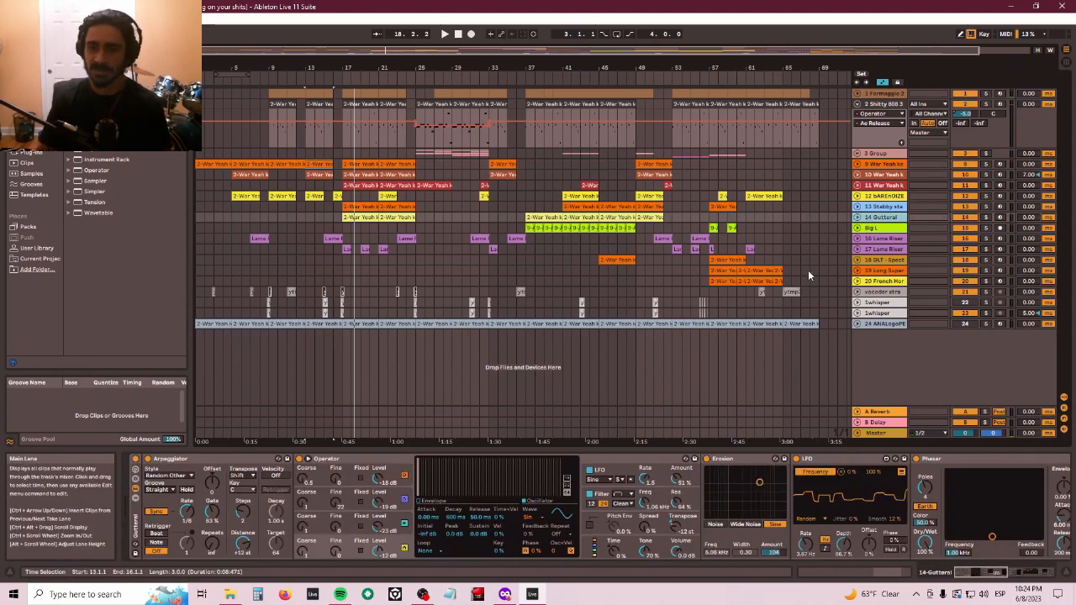
left_click(209, 459)
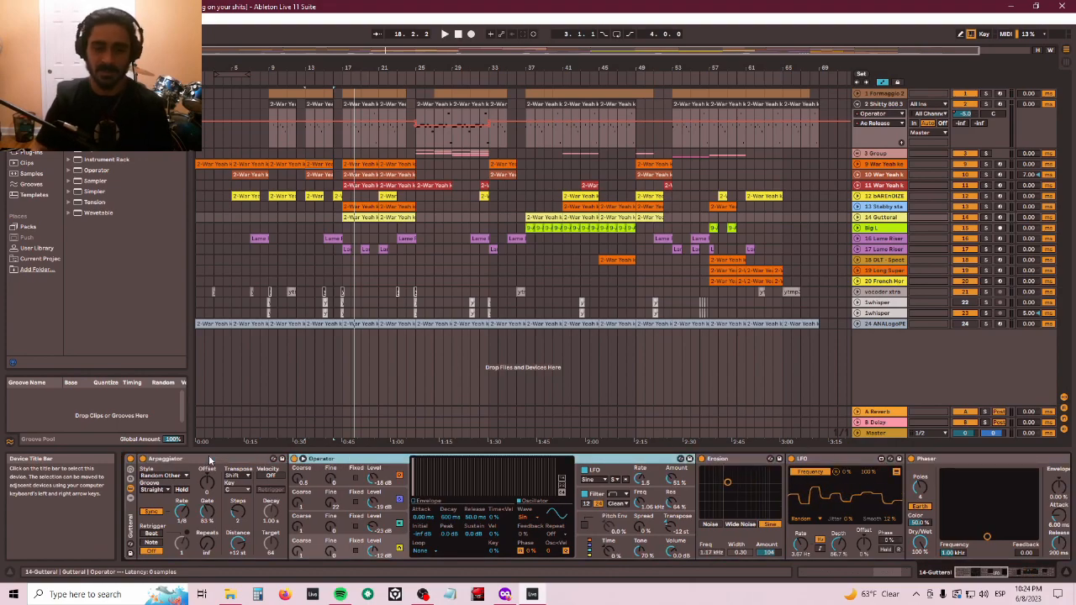
scroll(210, 459, "down", 5)
scroll(209, 460, "down", 5)
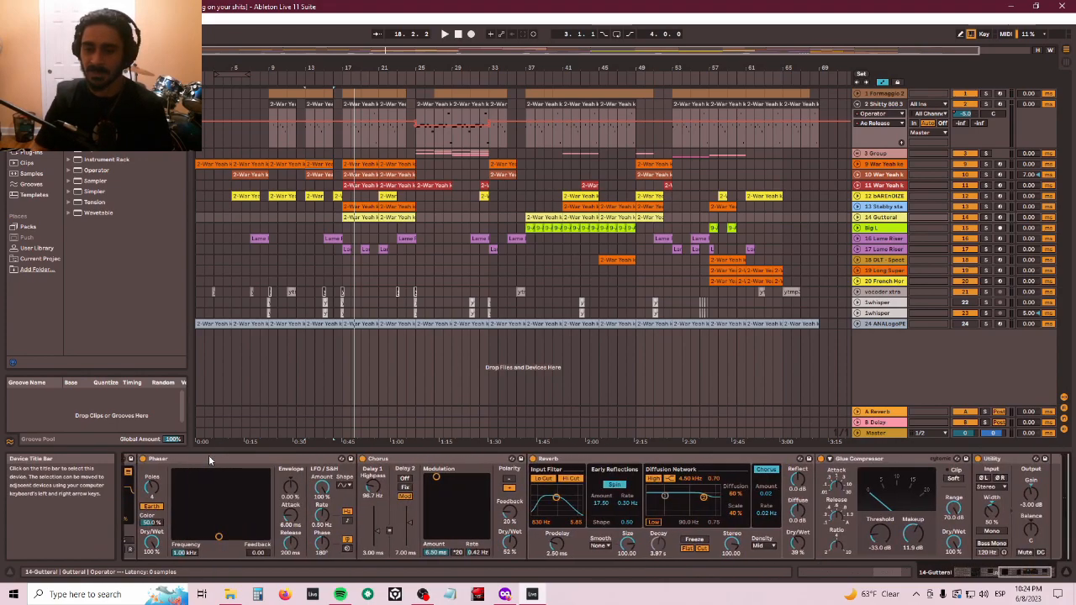
scroll(208, 455, "up", 10)
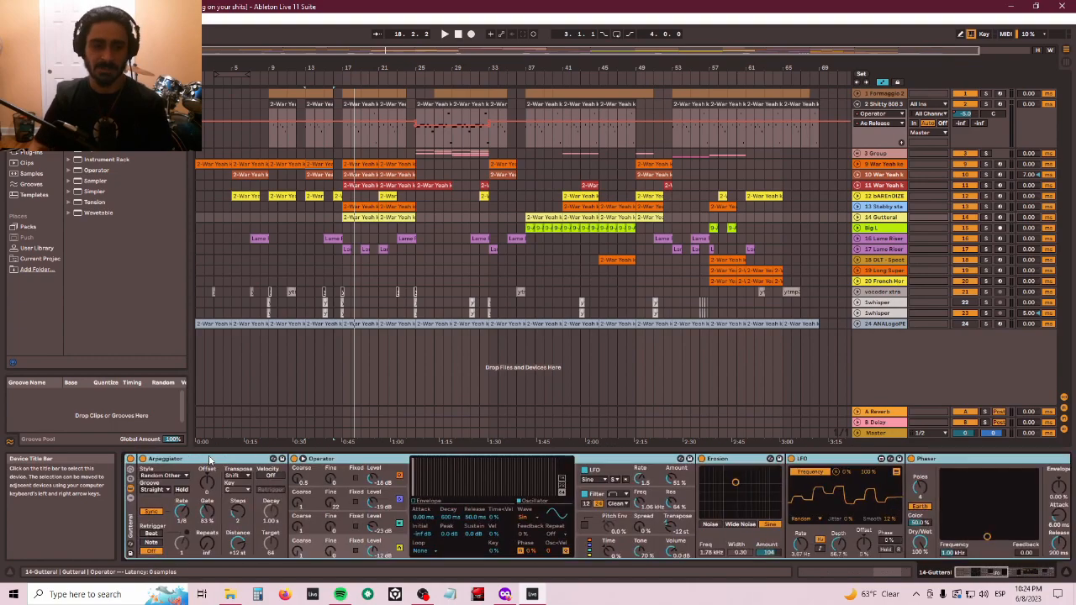
scroll(208, 455, "down", 1)
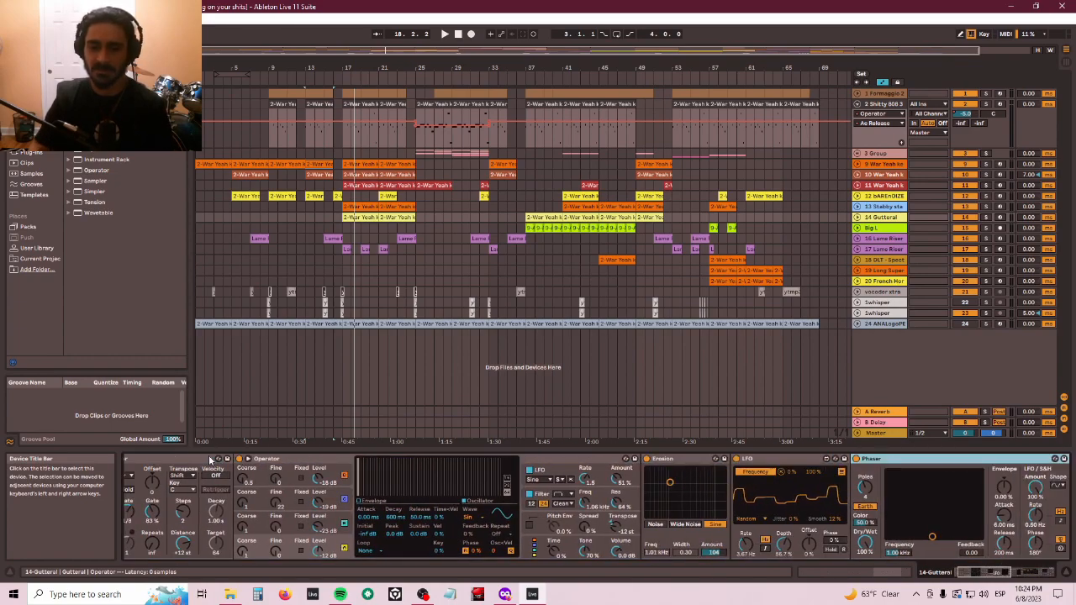
scroll(208, 455, "up", 1)
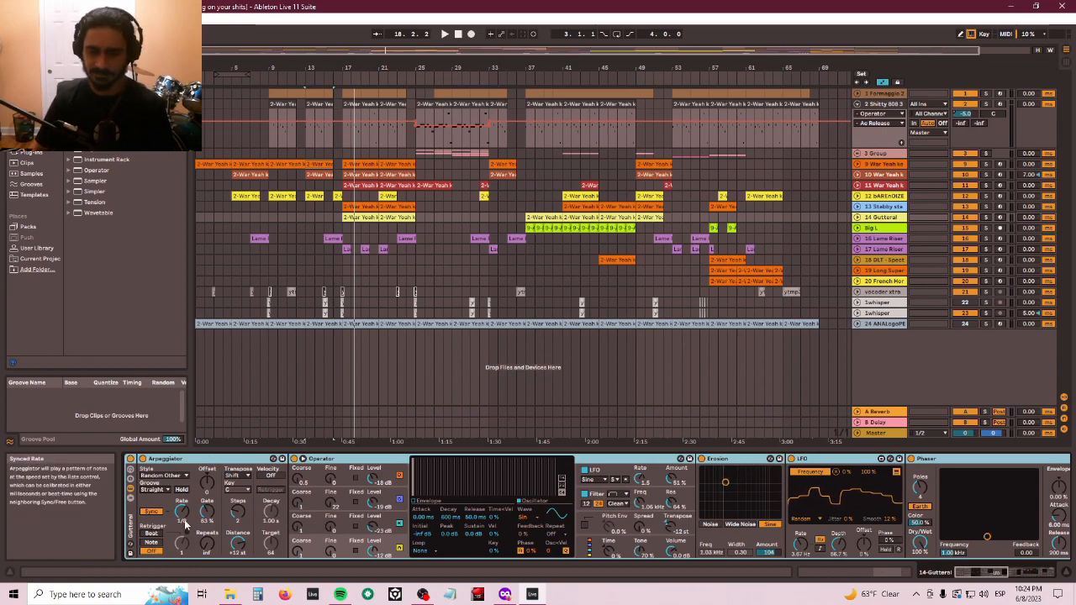
- Open the Operator's LFO section and inspect its envelope and modulation destination settings
left_click(611, 475)
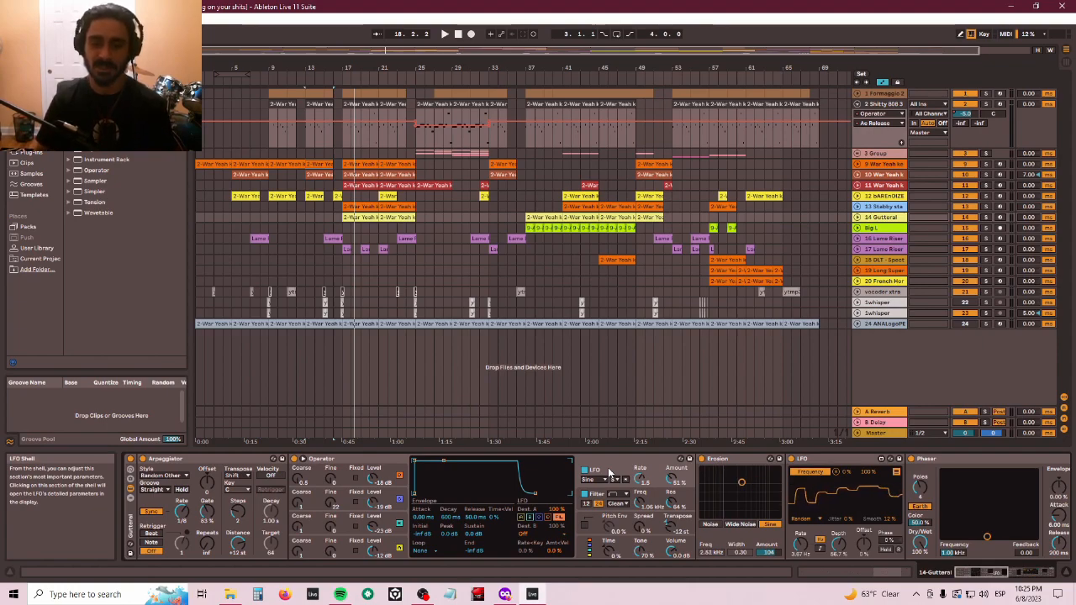
left_click(603, 498)
left_click(598, 517)
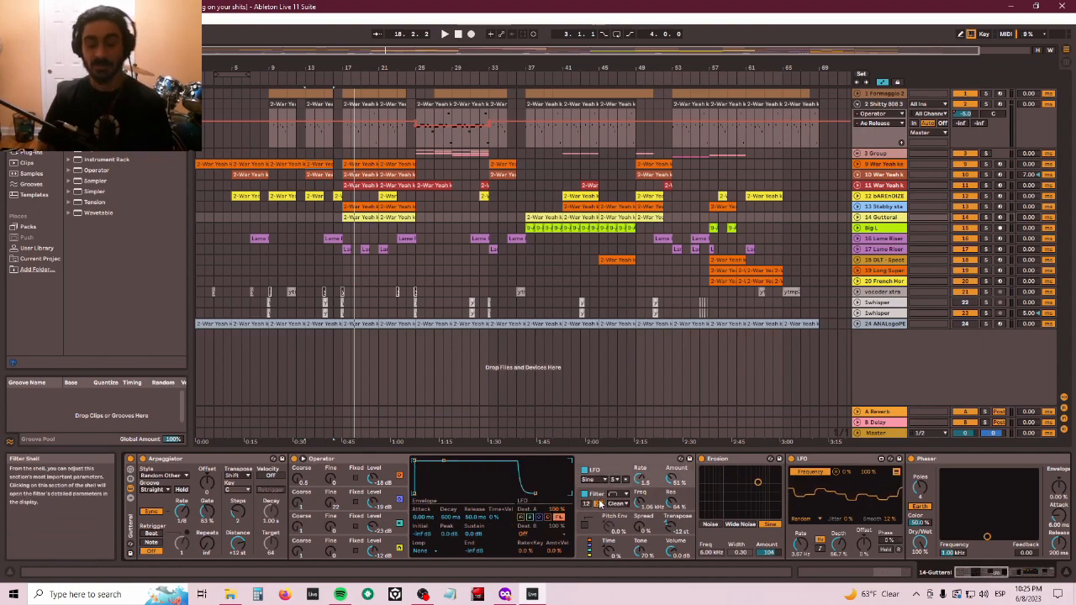
left_click(531, 517)
left_click(548, 518)
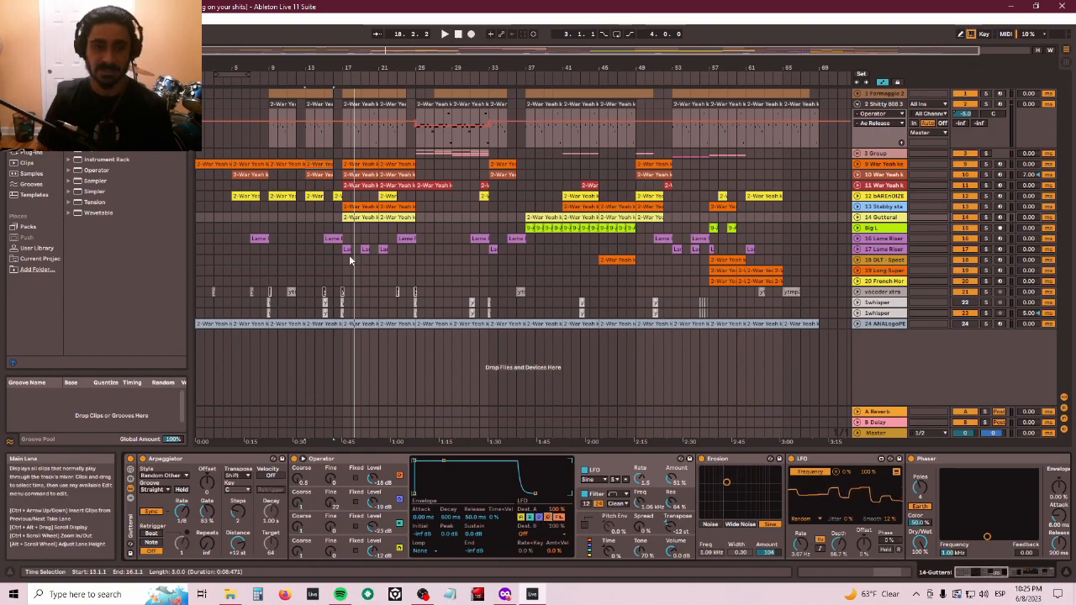
- Solo the Guttural track and play the arrangement from bar 17, then select the Erosion device
left_click(356, 218)
key("space")
left_click(987, 218)
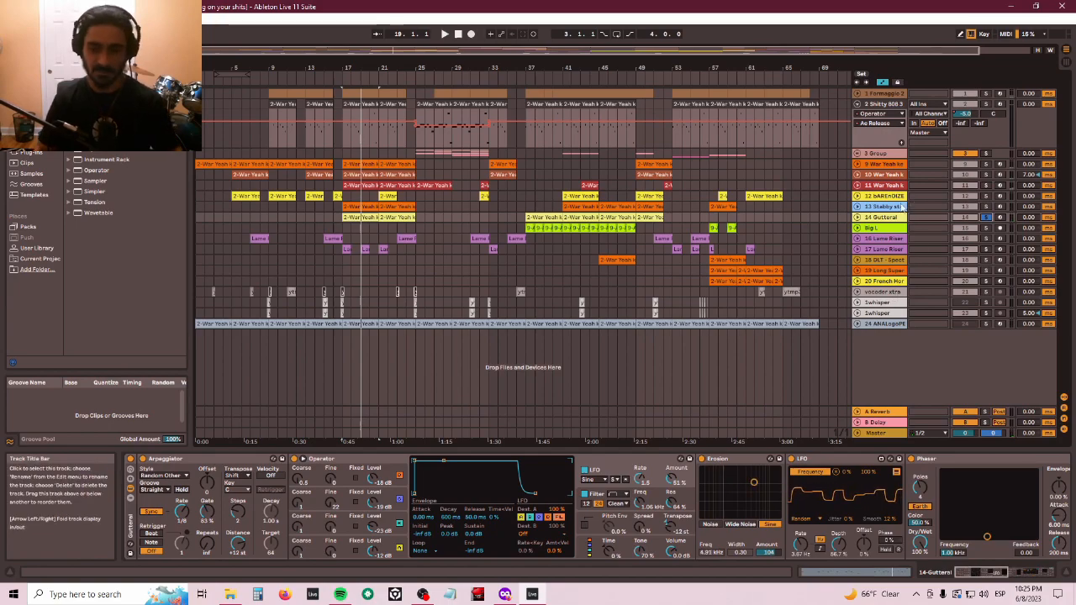
left_click(370, 200)
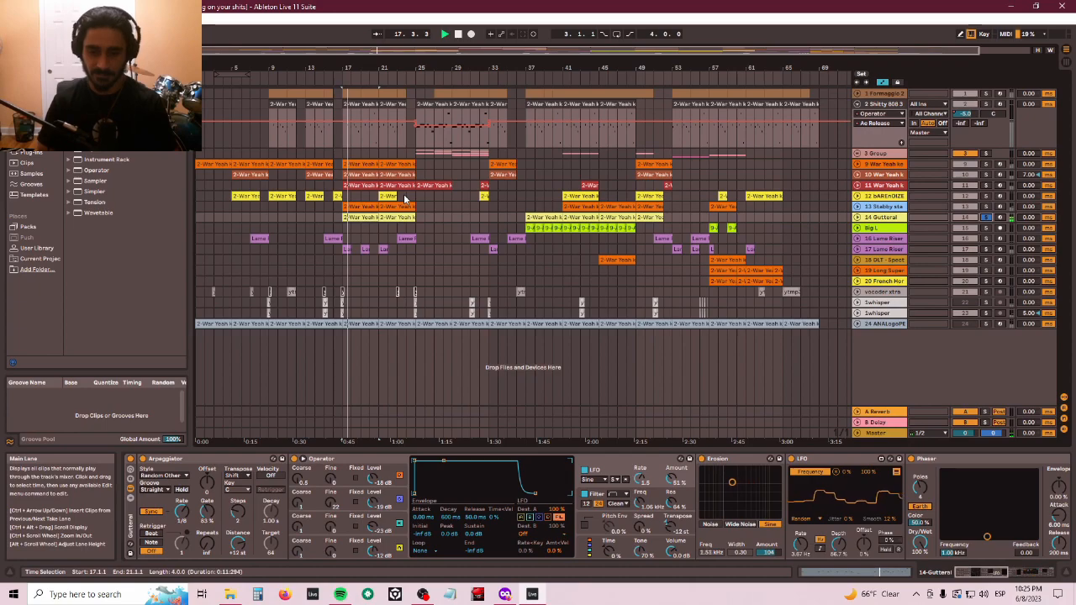
left_click(719, 461)
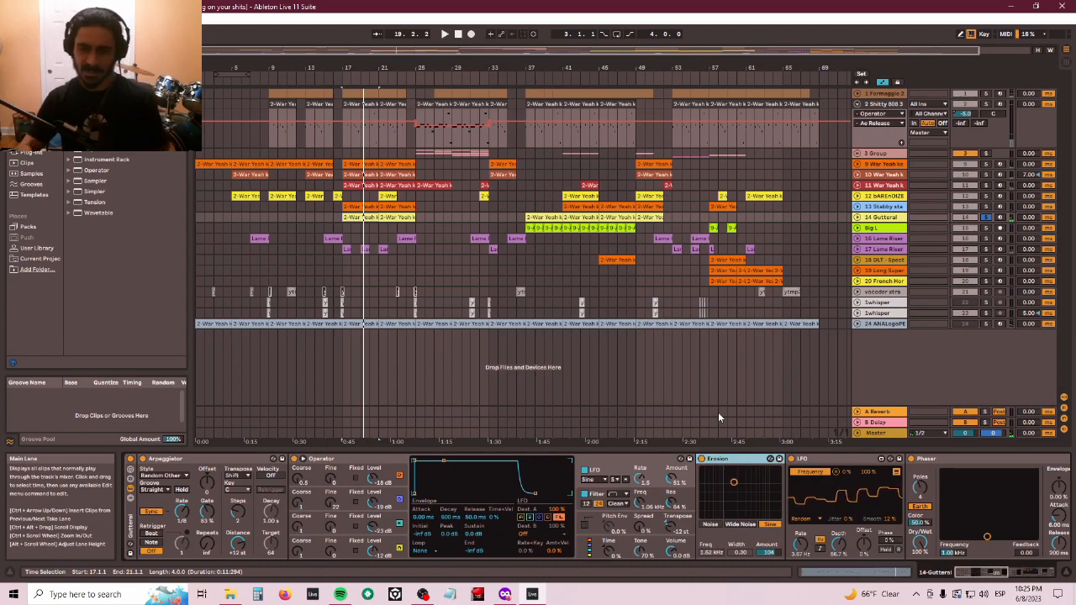
- Browse the Guttural track's device chain from Erosion through Phaser, Chorus, Reverb and Glue Compressor, then back
key("Right")
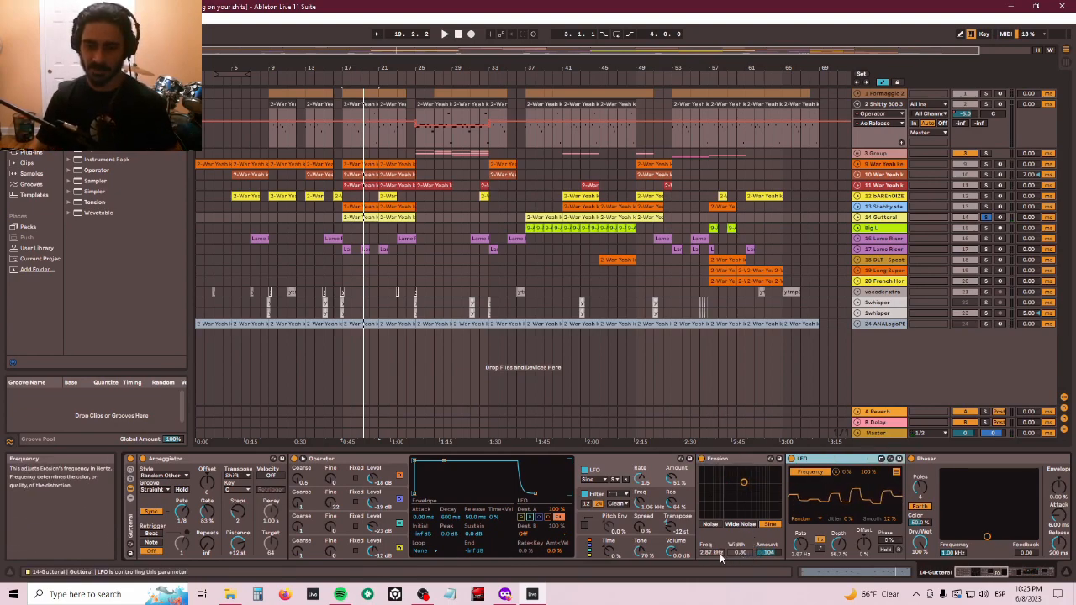
left_click(720, 461)
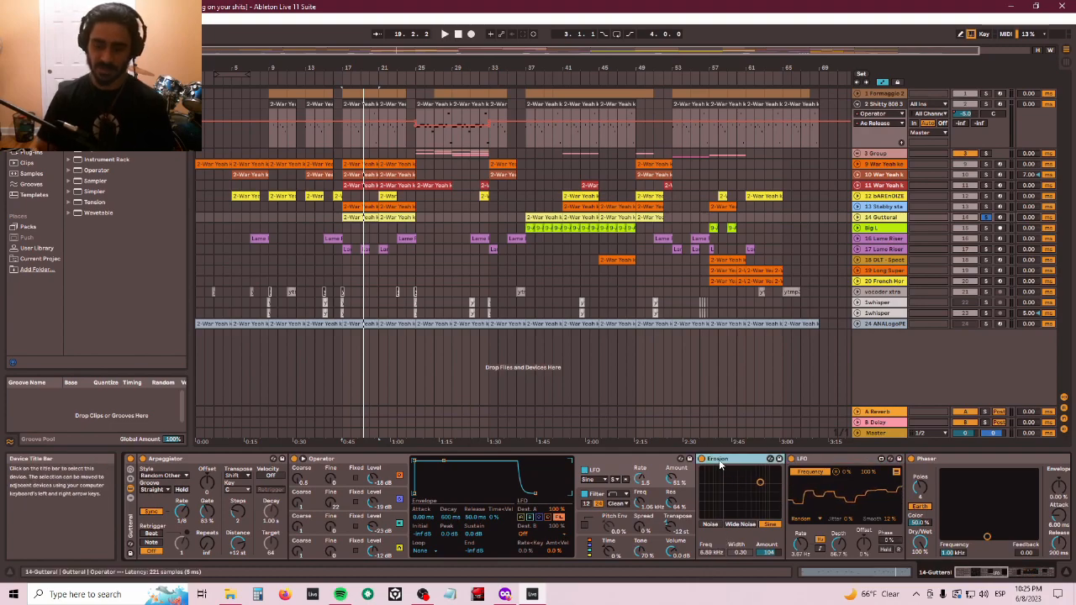
key("Right")
key("Right")
key("Right")
key("Right")
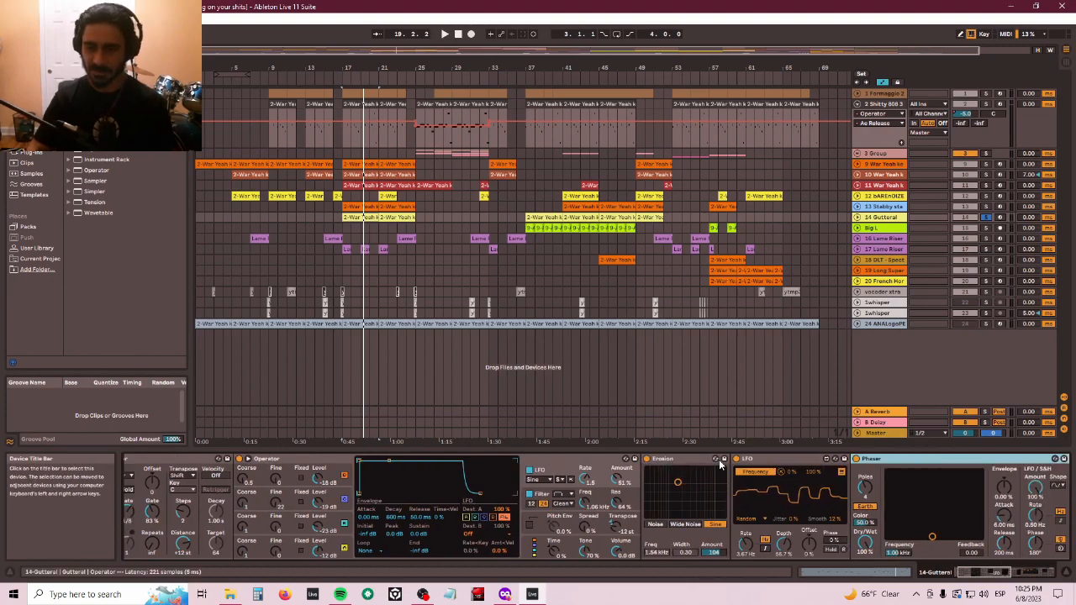
key("Right")
key("Left")
key("Left")
key("Left")
key("Right")
key("Right")
key("Right")
key("Right")
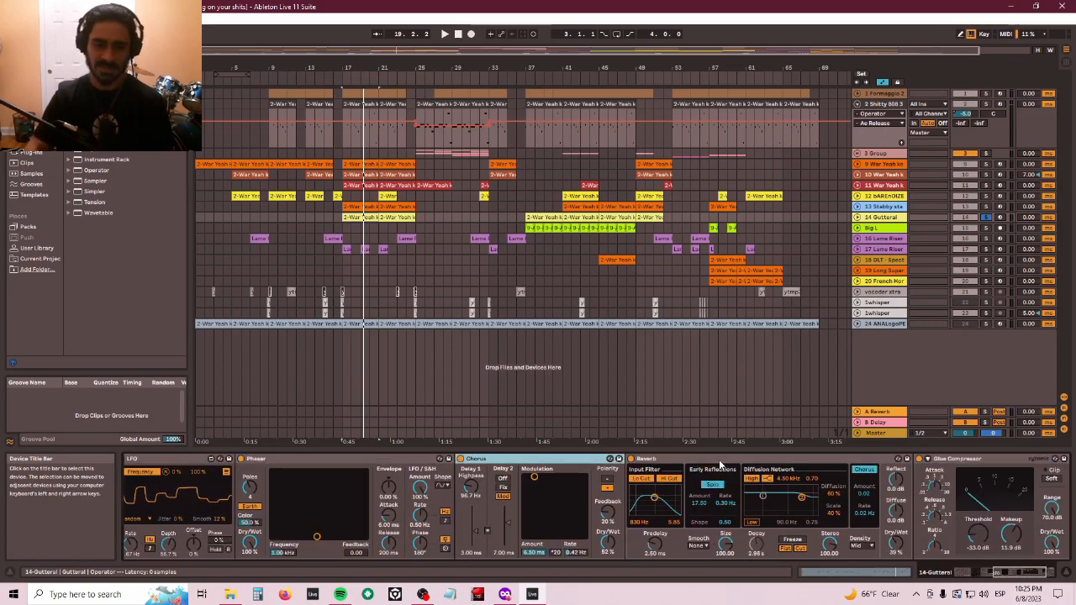
key("Left")
key("Left")
key("Left")
key("Left")
key("Left")
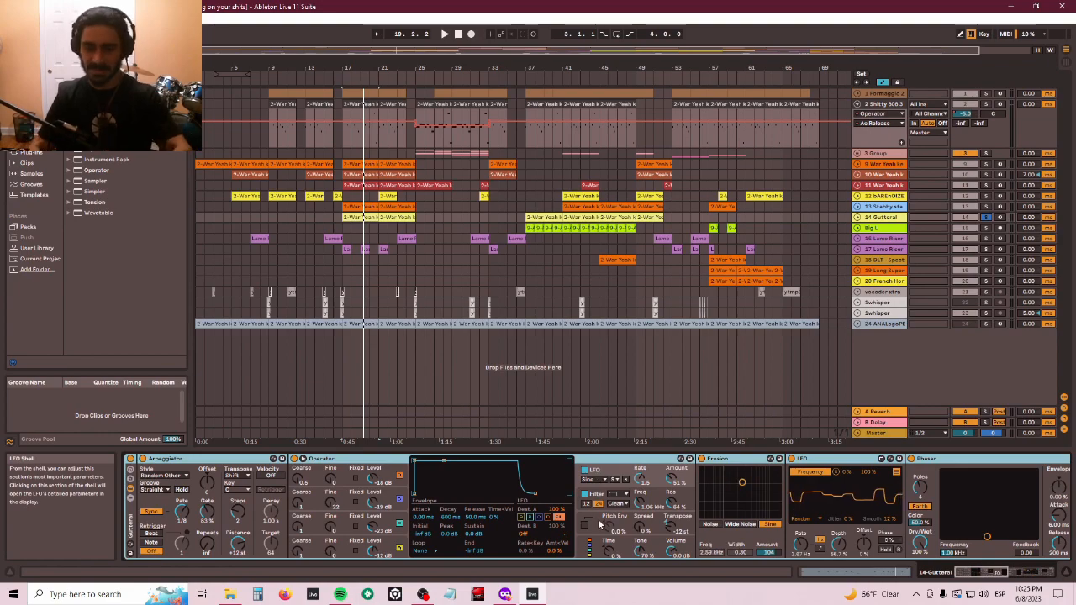
scroll(836, 461, "down", 5)
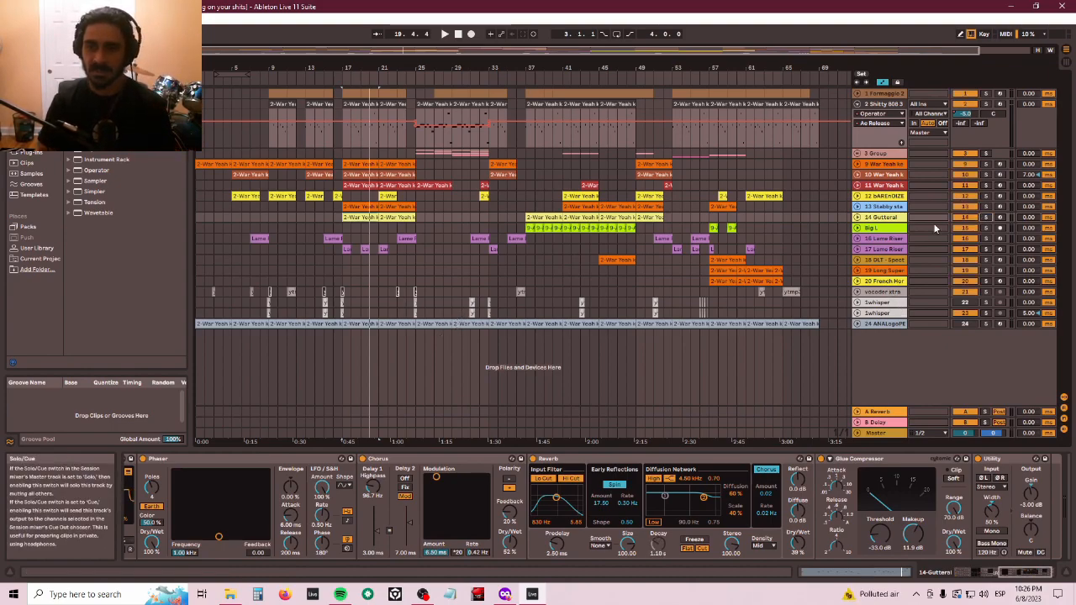
- Select the bAREnOIZE clip at bar 13, play it back, and fold and unfold its convolution device
left_click(301, 199)
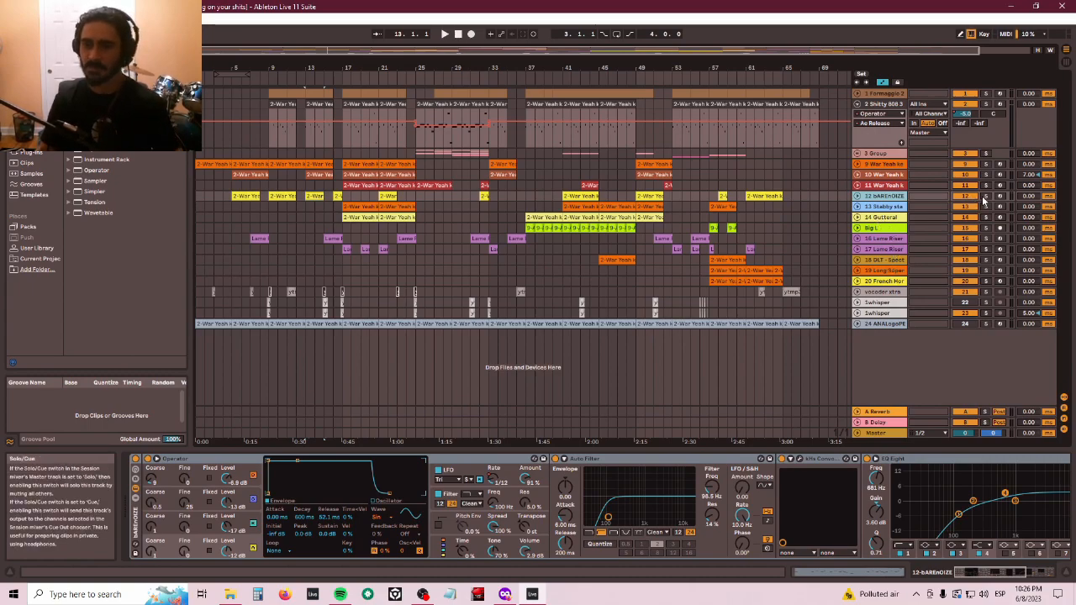
key("space")
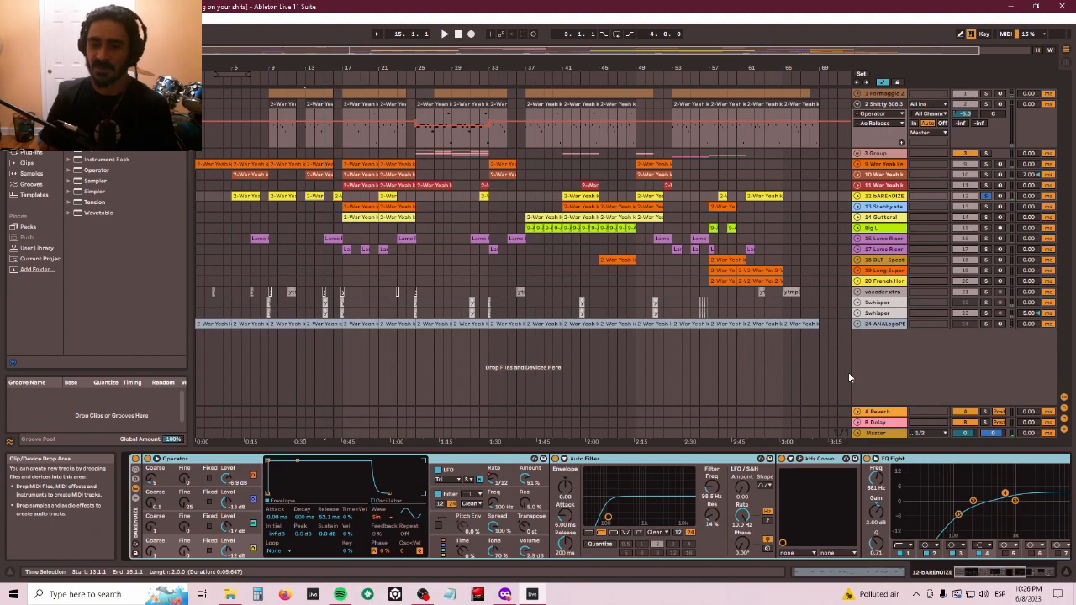
double_click(814, 461)
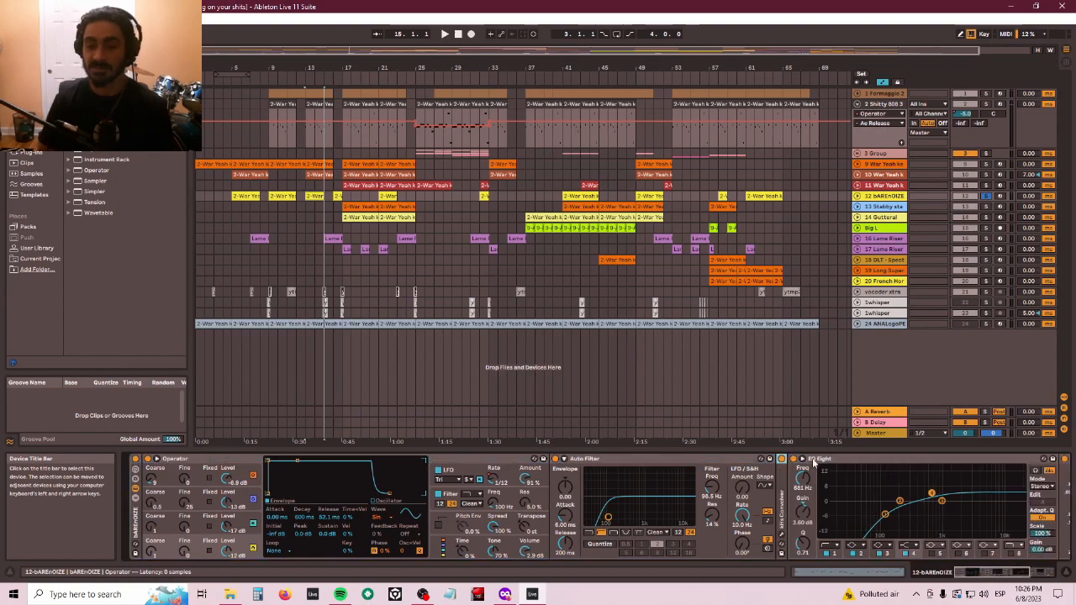
double_click(784, 492)
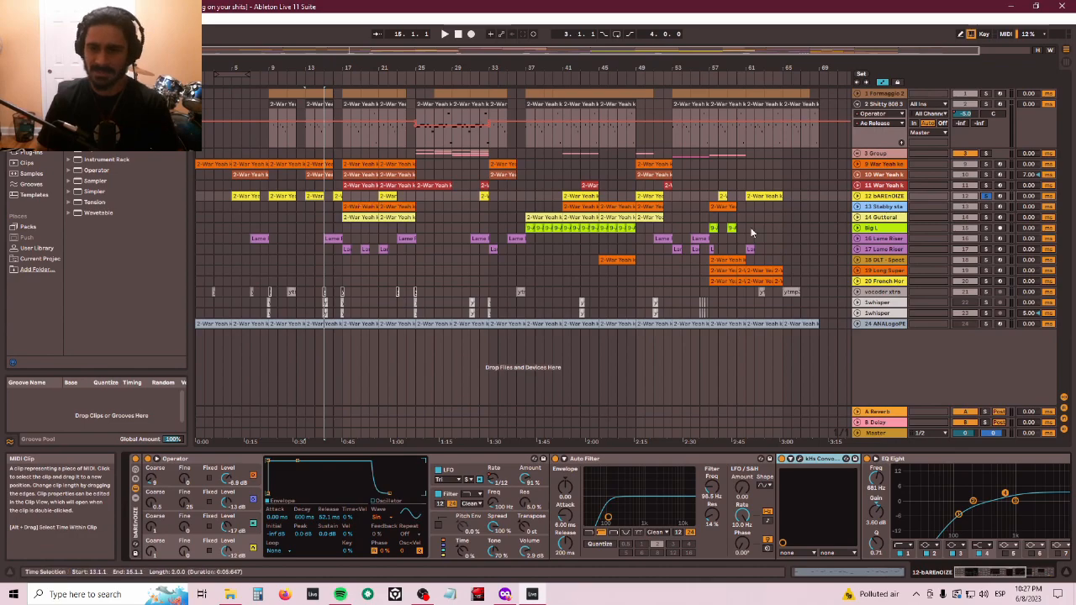
- Select the Stabby stab clip at bar 17, solo the track while playing it, then unsolo it
left_click(362, 217)
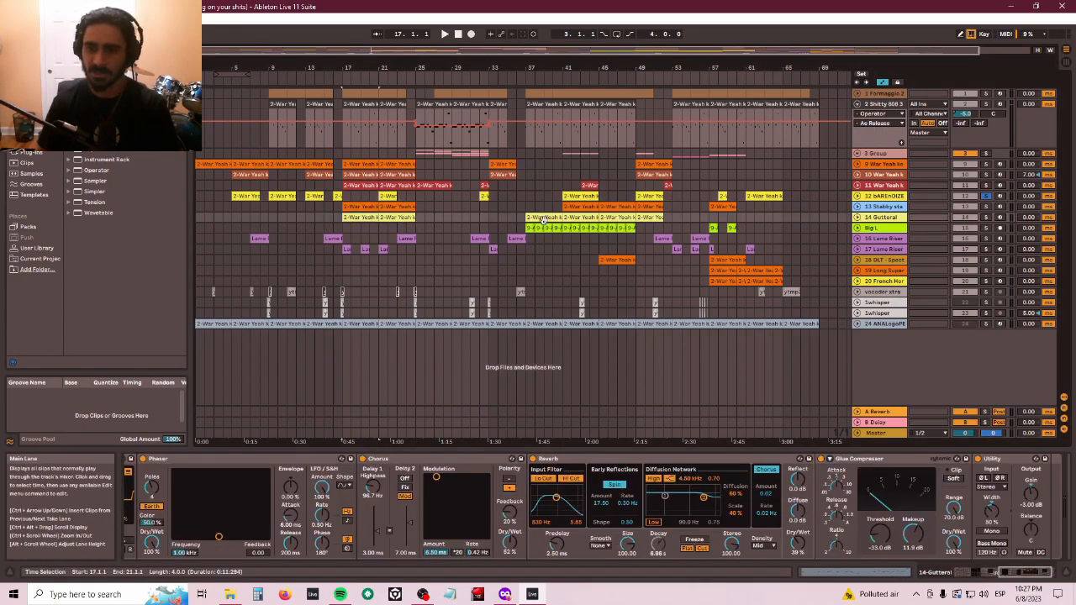
left_click(357, 202)
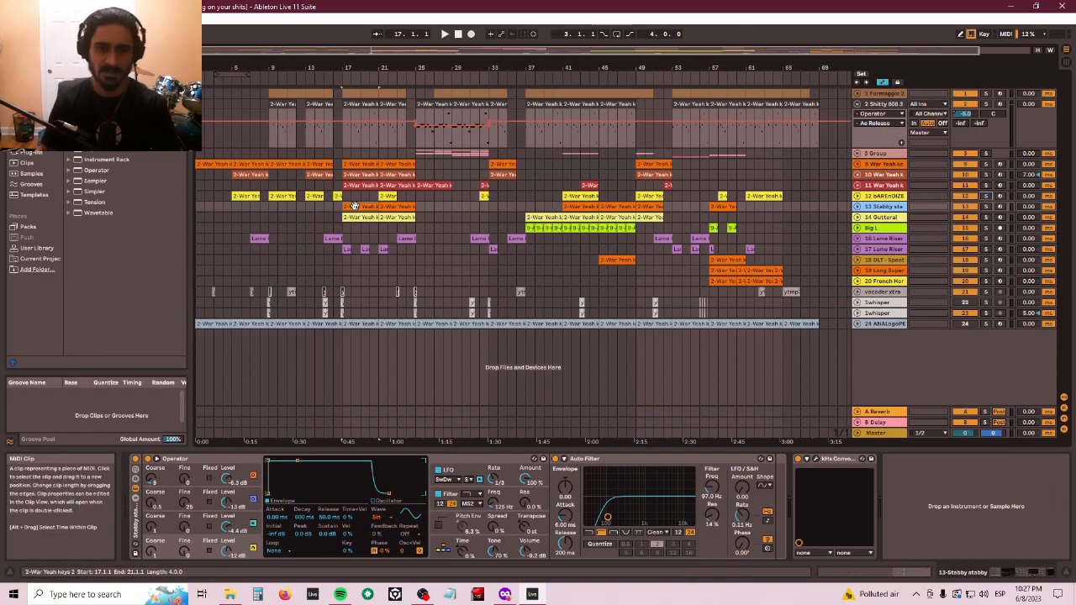
key("space")
left_click(986, 207)
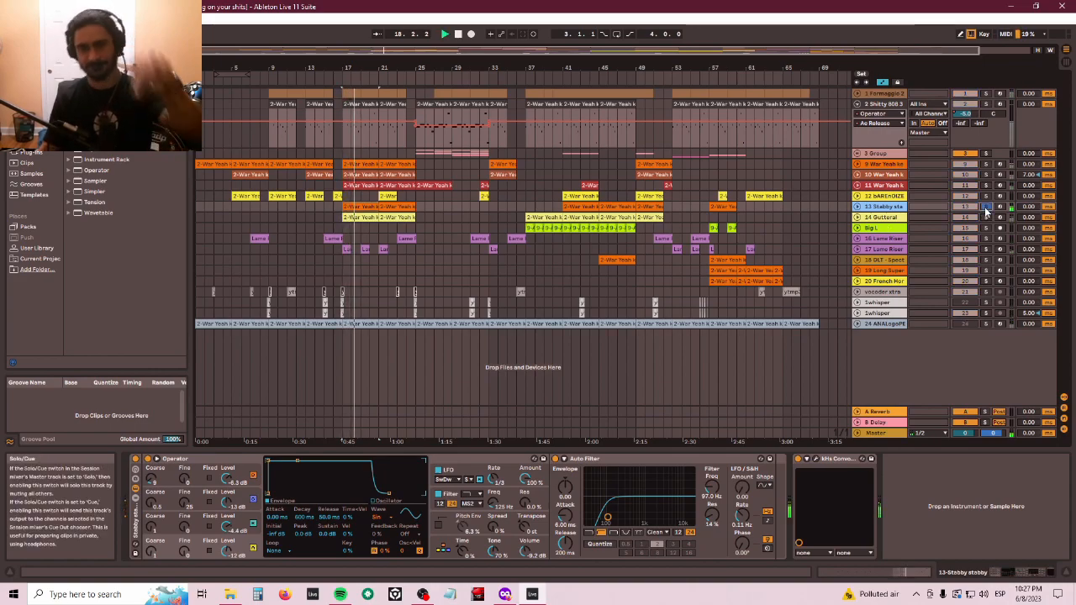
key("space")
left_click(985, 206)
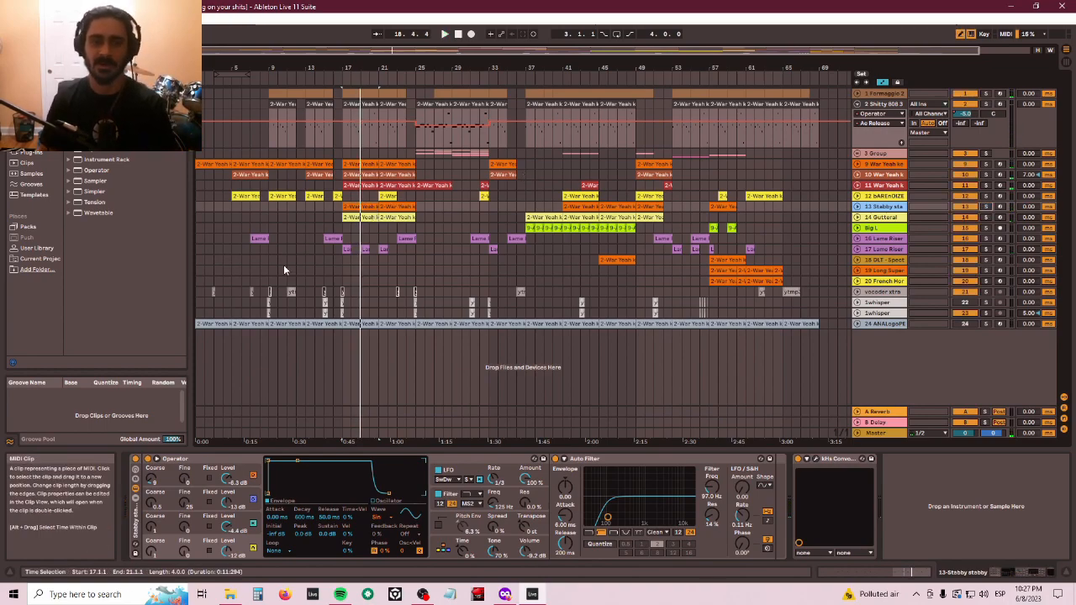
- Select the Lame Riser clip at bar 15 and play it back
left_click(326, 240)
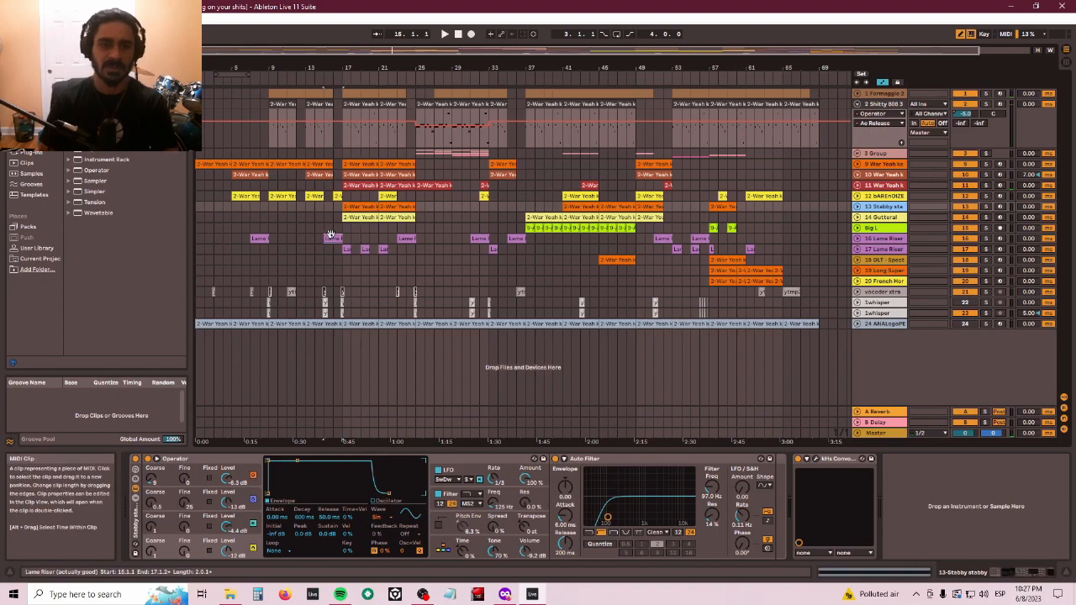
key("space")
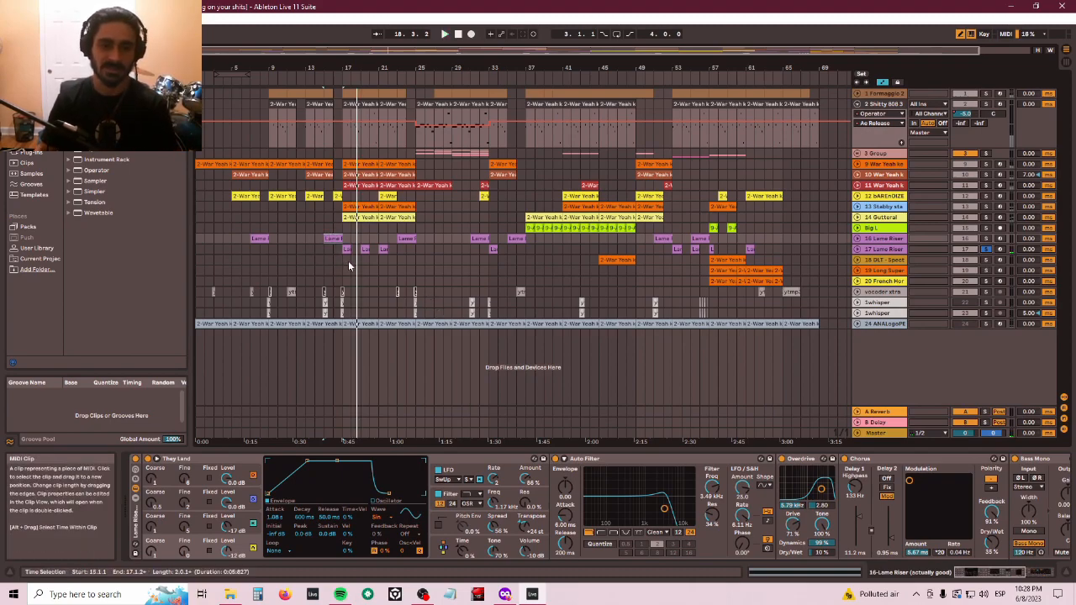
key("space")
- Inspect the clips on the Lame Riser, War Yeah keys and DLT Spectral Flute tracks, then play from bar 23
left_click(334, 241)
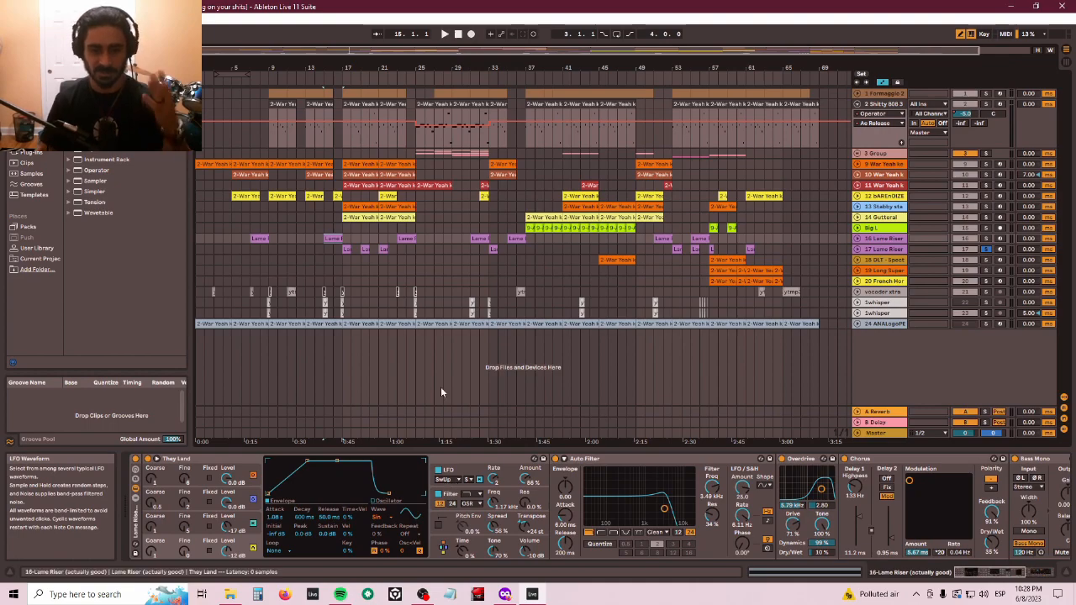
left_click(346, 250)
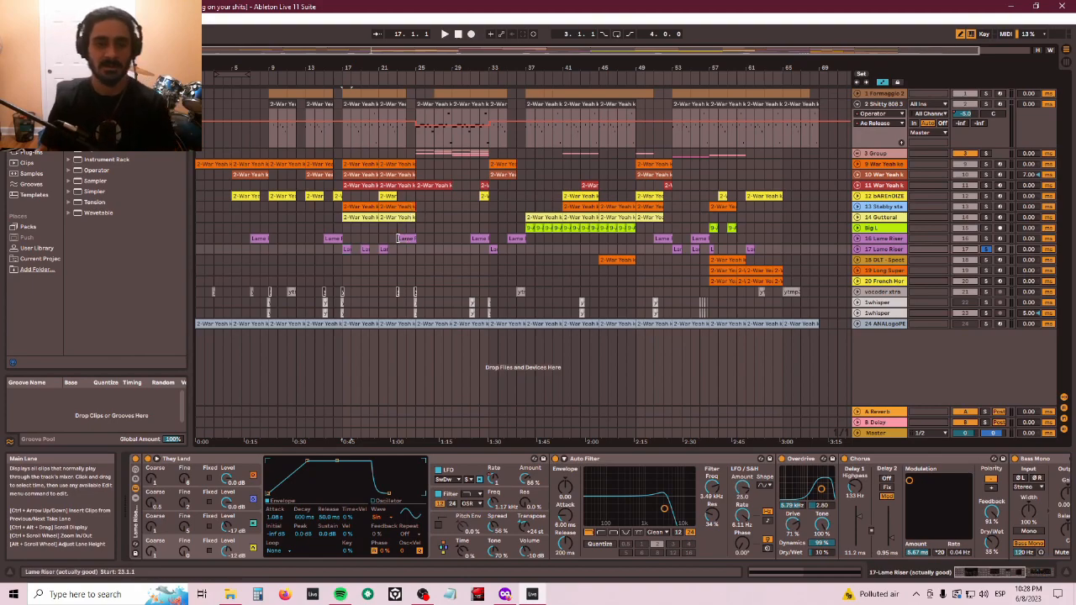
left_click(386, 185)
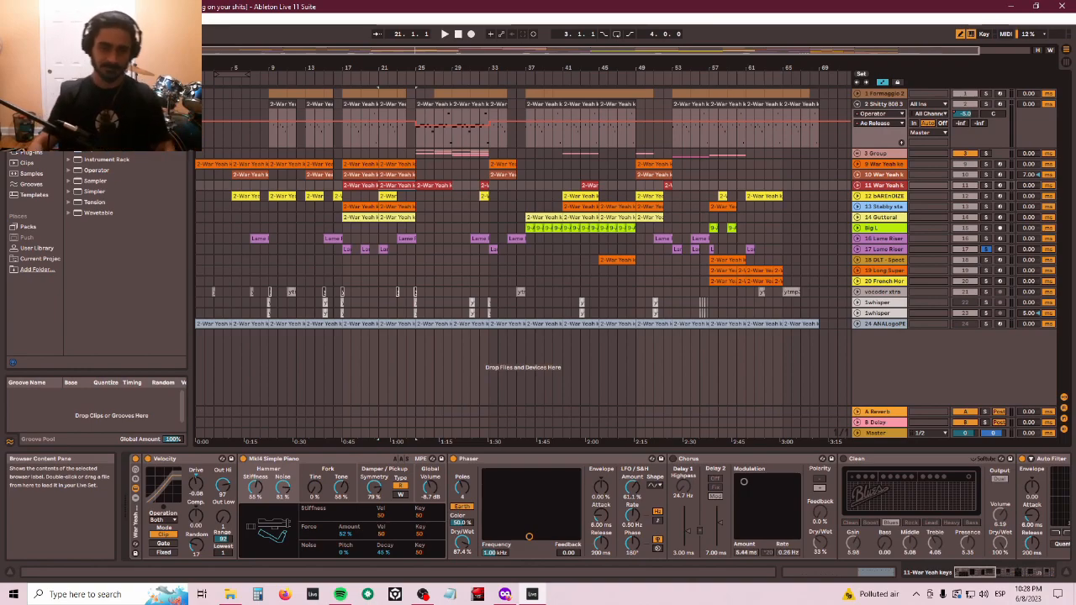
left_click(402, 255)
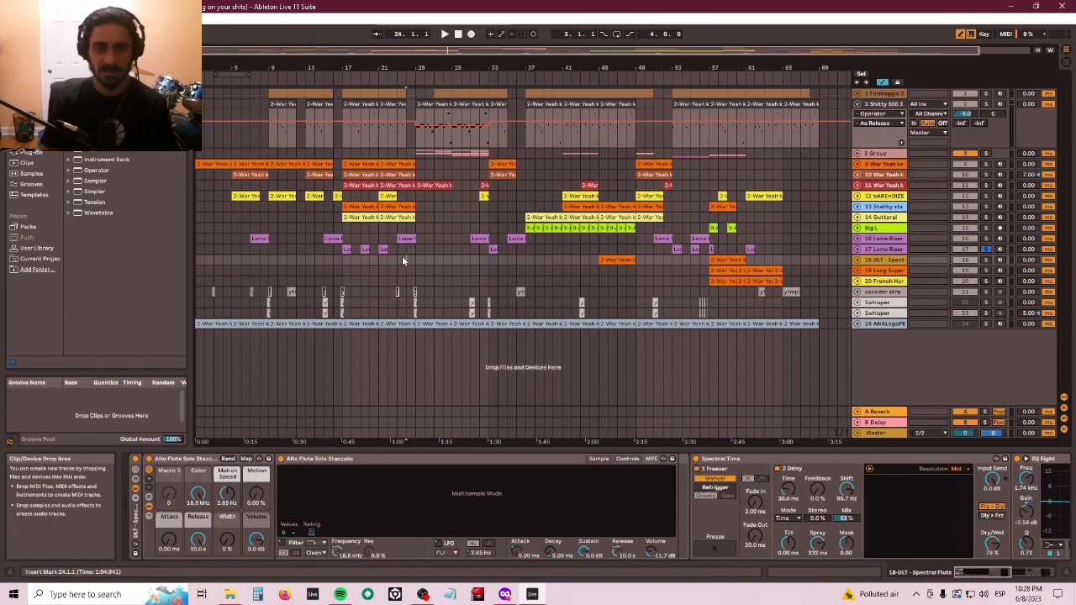
left_click(402, 238)
key("space")
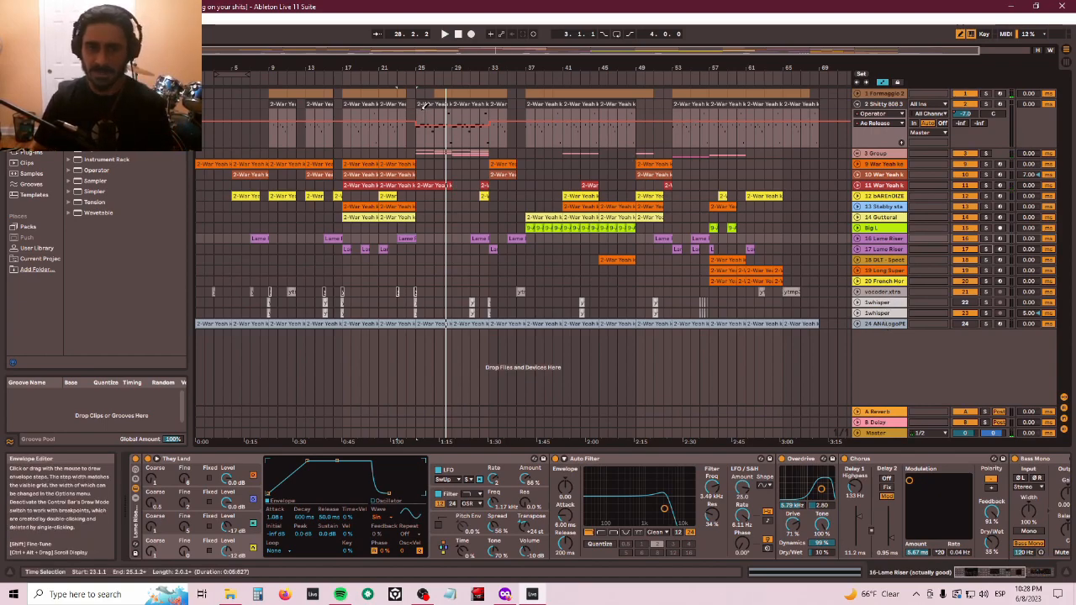
- Unfold the Group track, select the Venetian Ensnare track, solo it and play it back
left_click(858, 153)
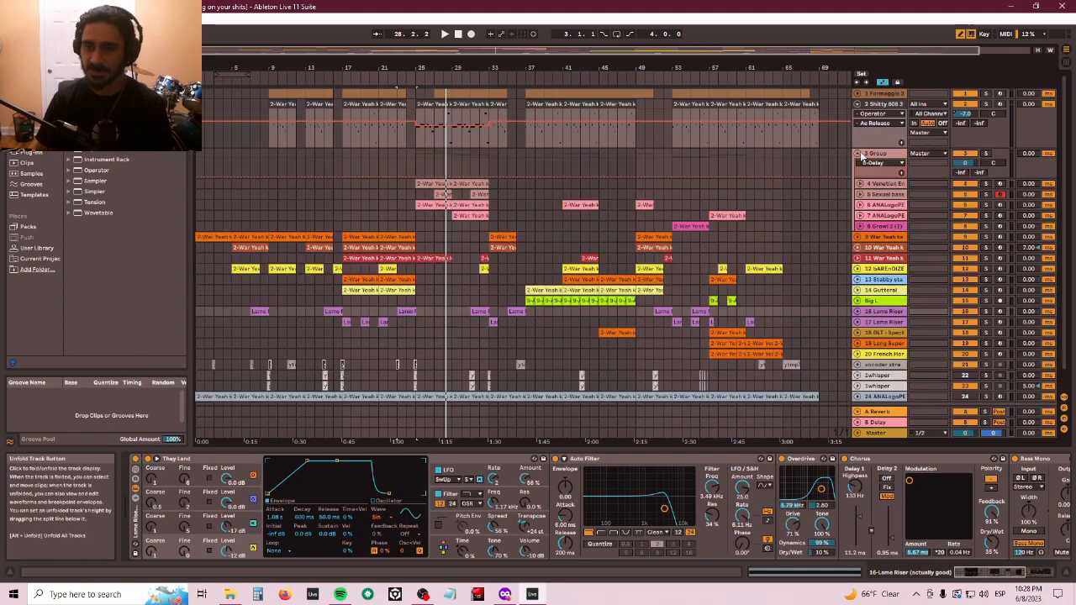
left_click(874, 189)
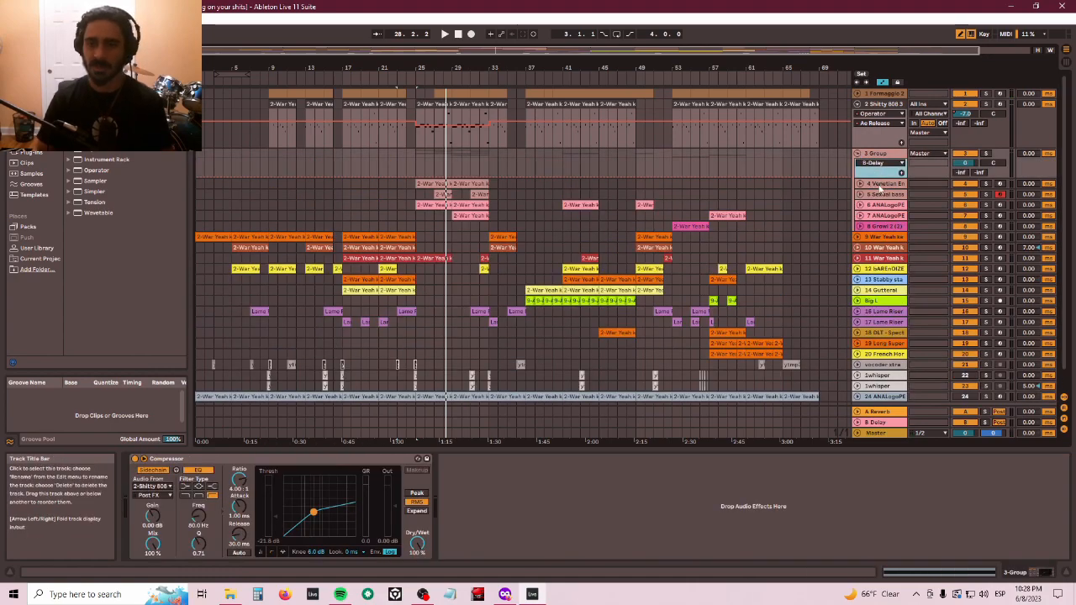
left_click(879, 184)
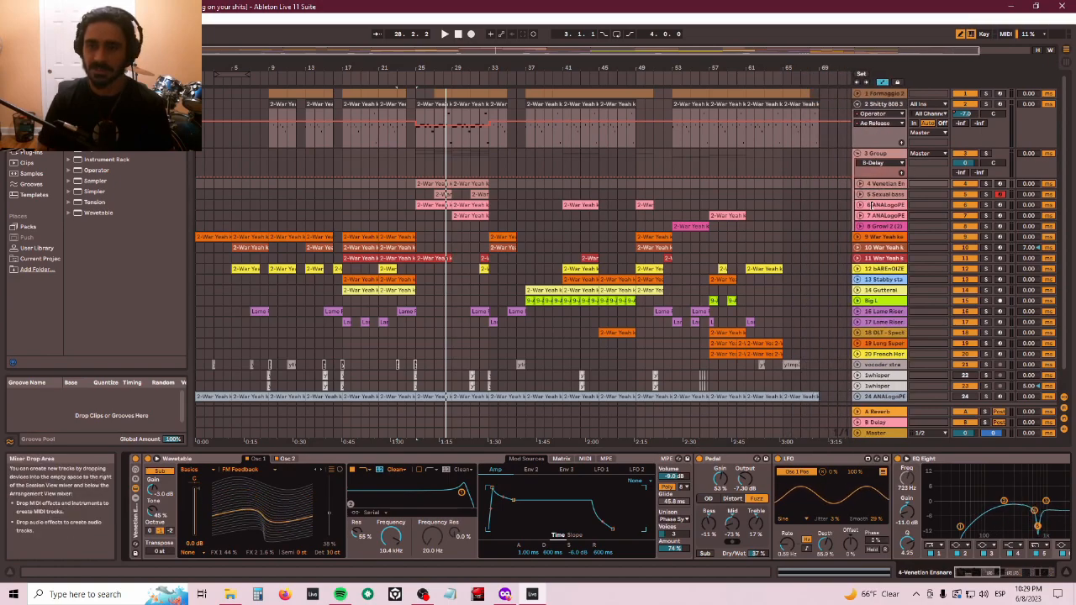
key("space")
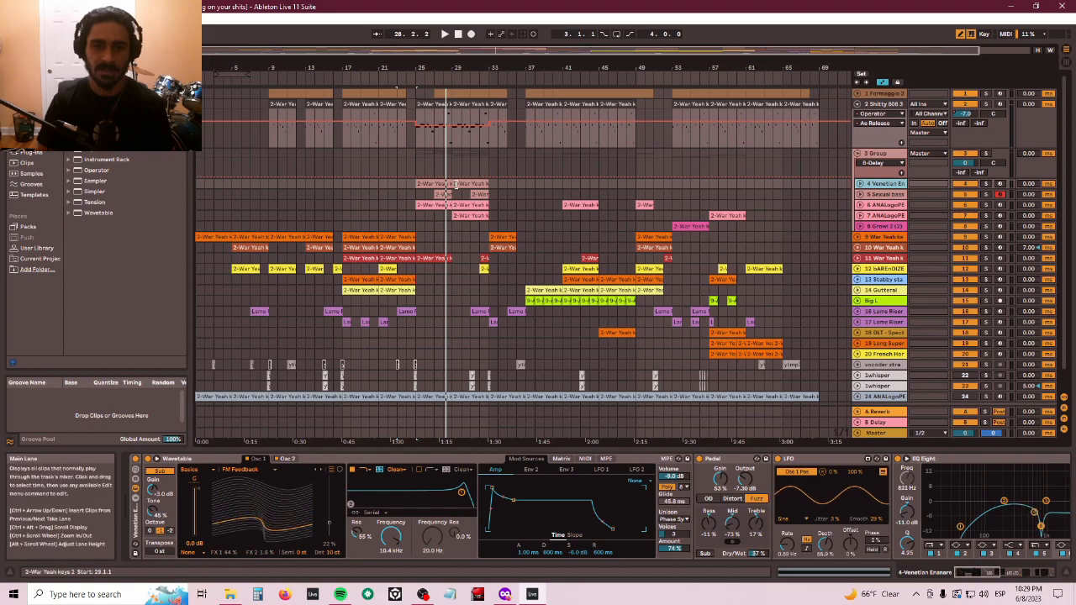
left_click(987, 184)
key("space")
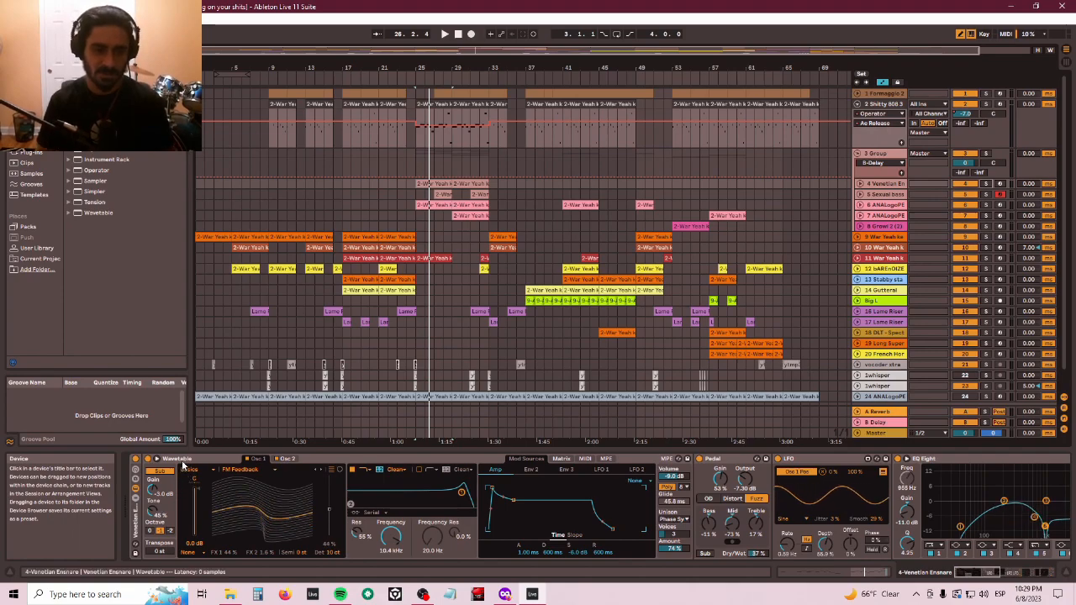
- Browse the Venetian Ensnare device chain from Wavetable through Pedal, LFO, EQ Eight, OTT, Compressor and Bass Mono
left_click(186, 462)
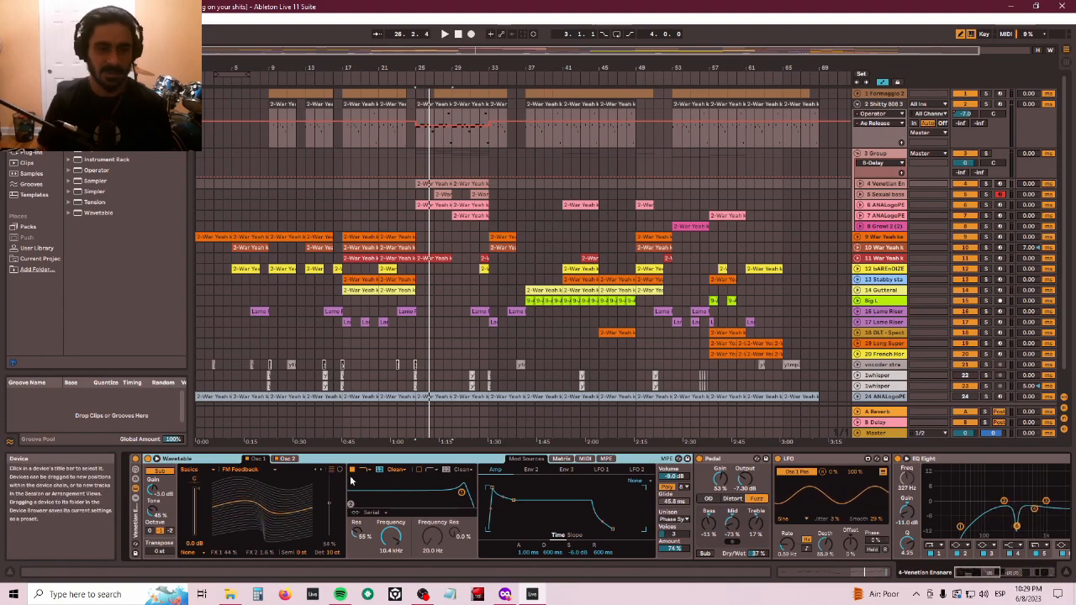
left_click(735, 461)
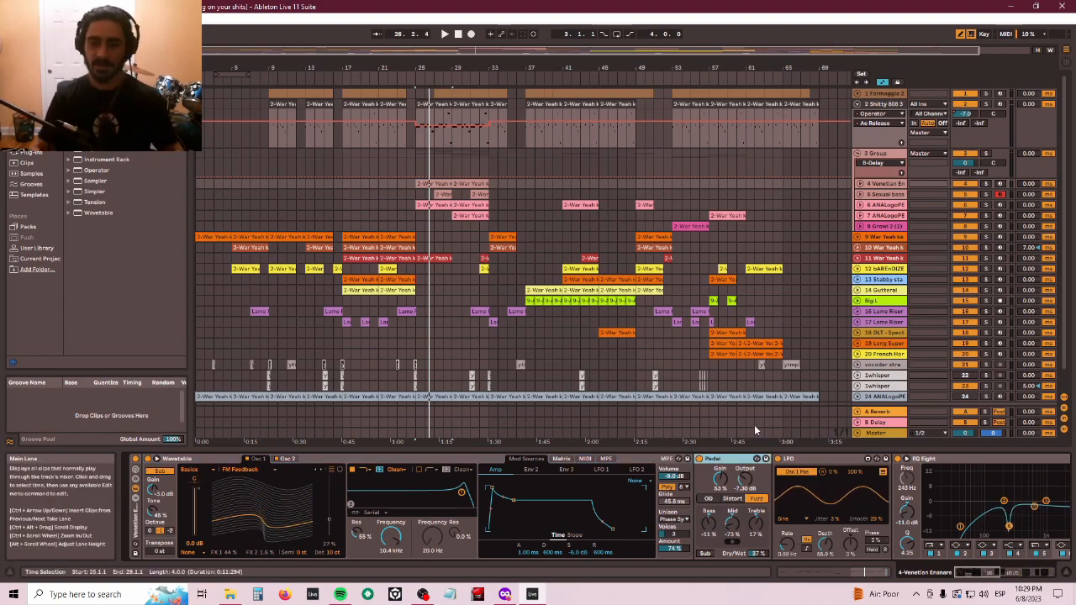
key("Right")
key("Right")
key("Left")
key("Right")
key("Right")
key("Right")
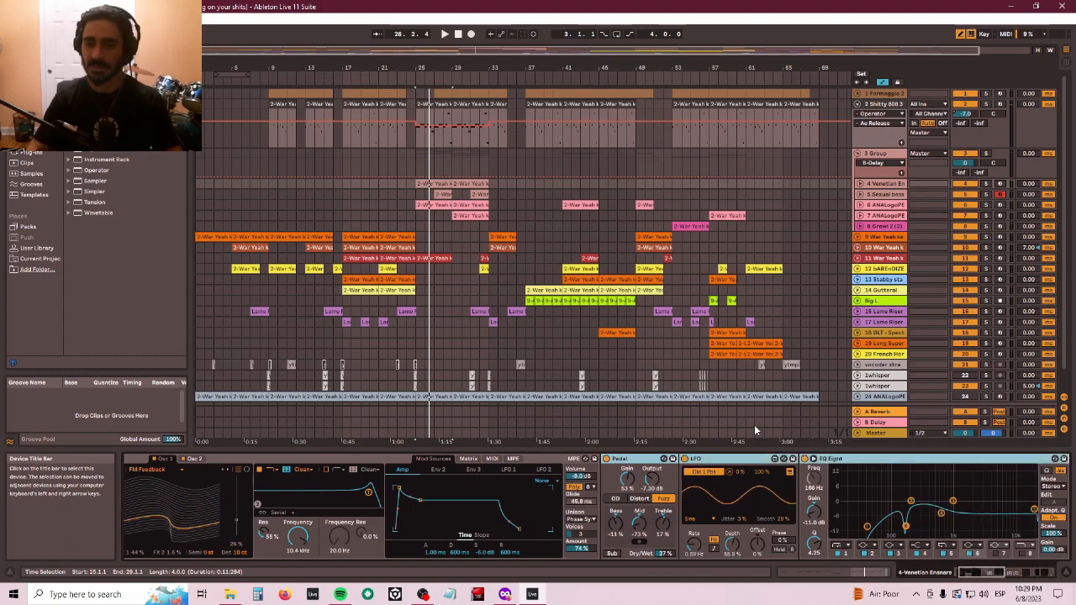
key("Right")
key("Right")
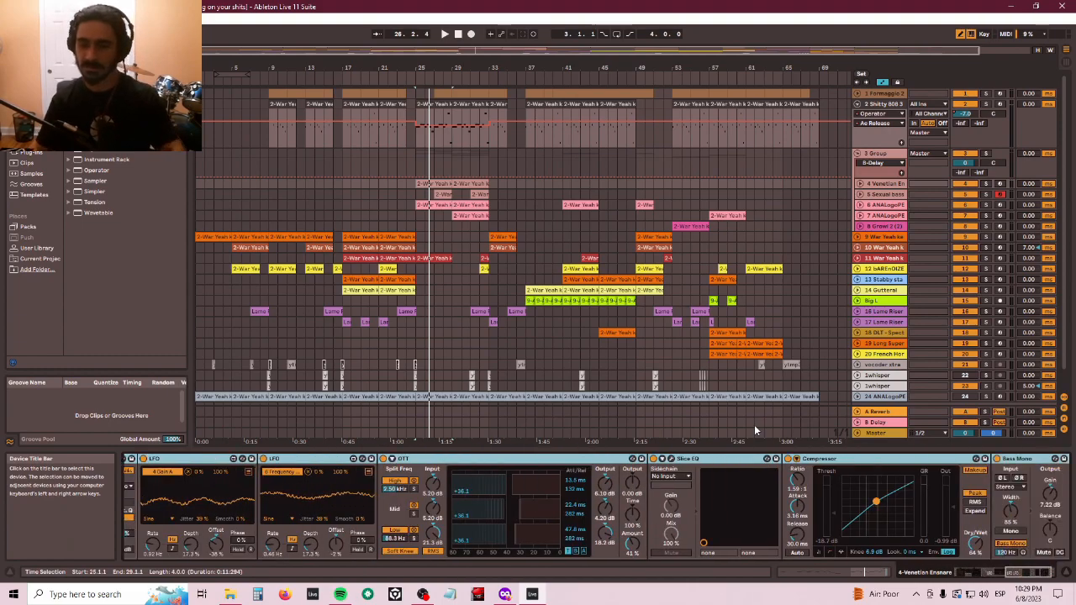
key("Left")
key("Left")
key("Left")
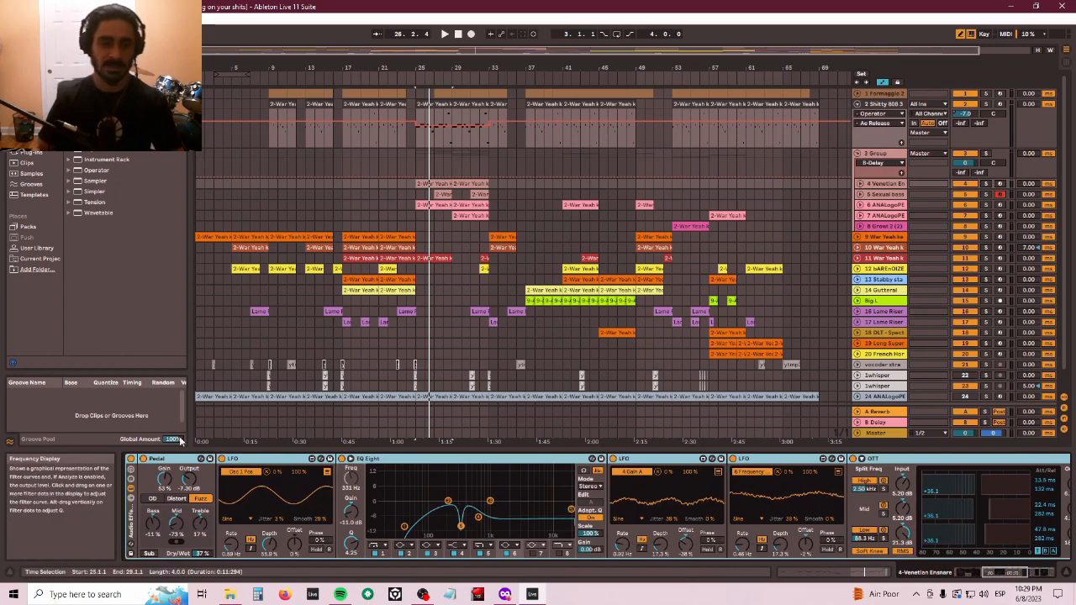
- Unsolo the Venetian Ensnare track, resume playback, and select the whisper sample clip at bar 25
left_click(985, 184)
key("space")
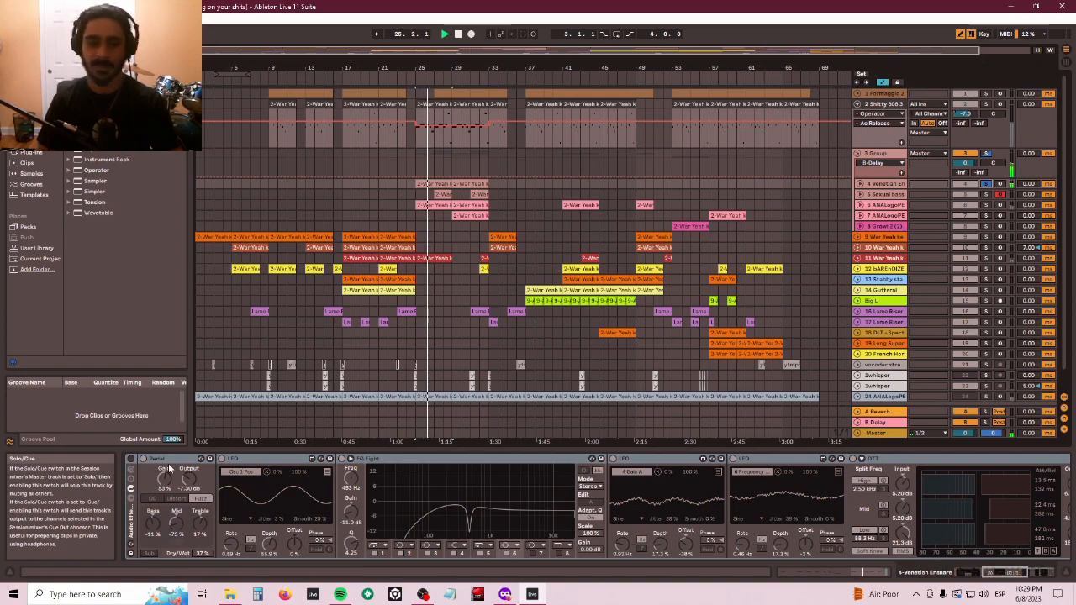
left_click(131, 461)
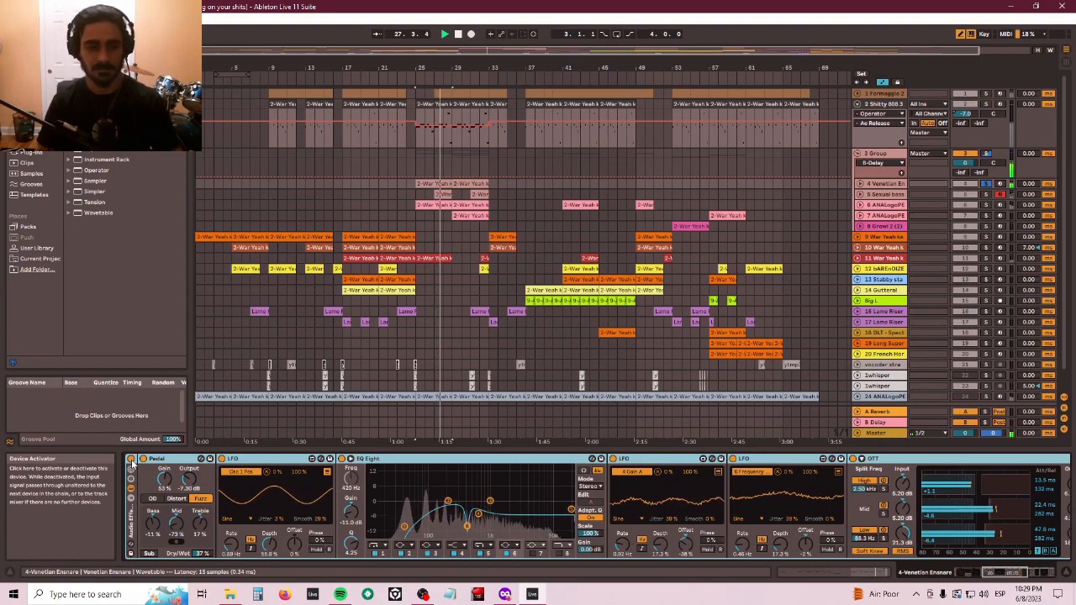
left_click(415, 370)
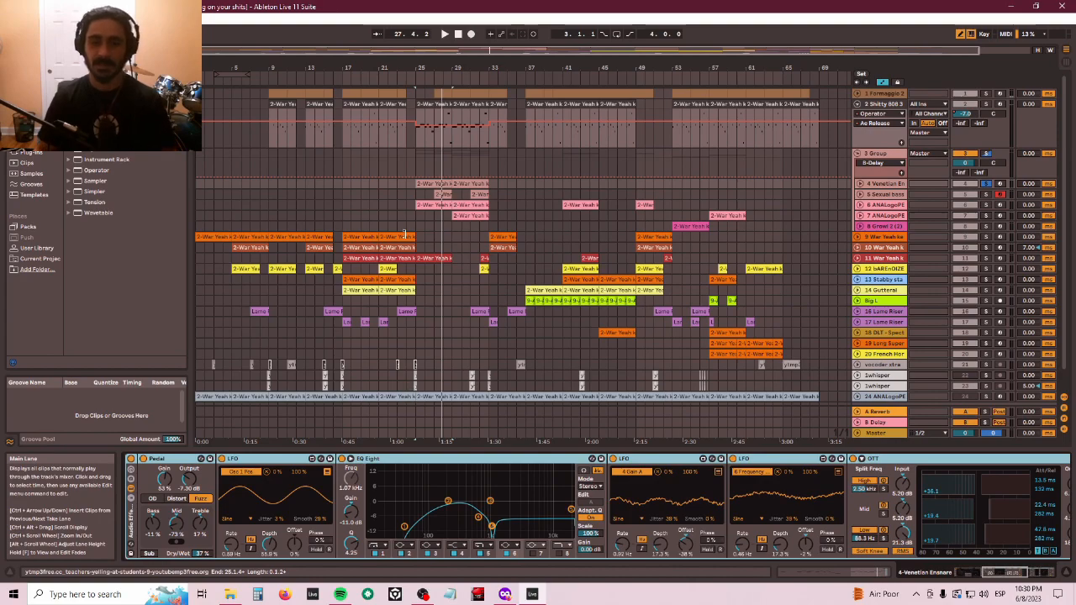
key("ctrl+shift+g")
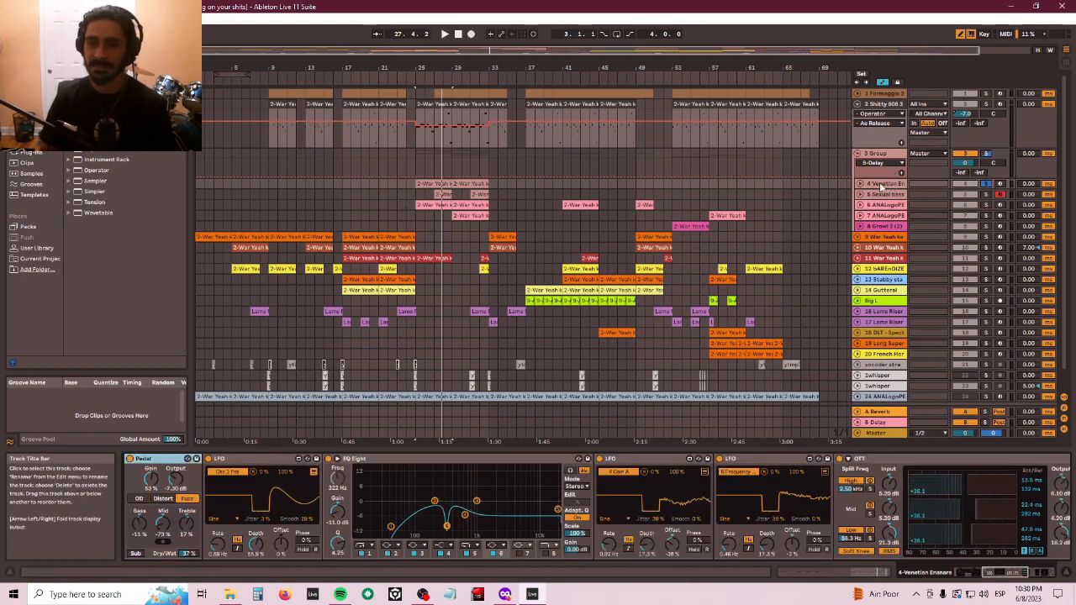
- Step back through the Venetian Ensnare devices to Wavetable and Pedal, then forward again to Compressor and Bass Mono
left_click(379, 460)
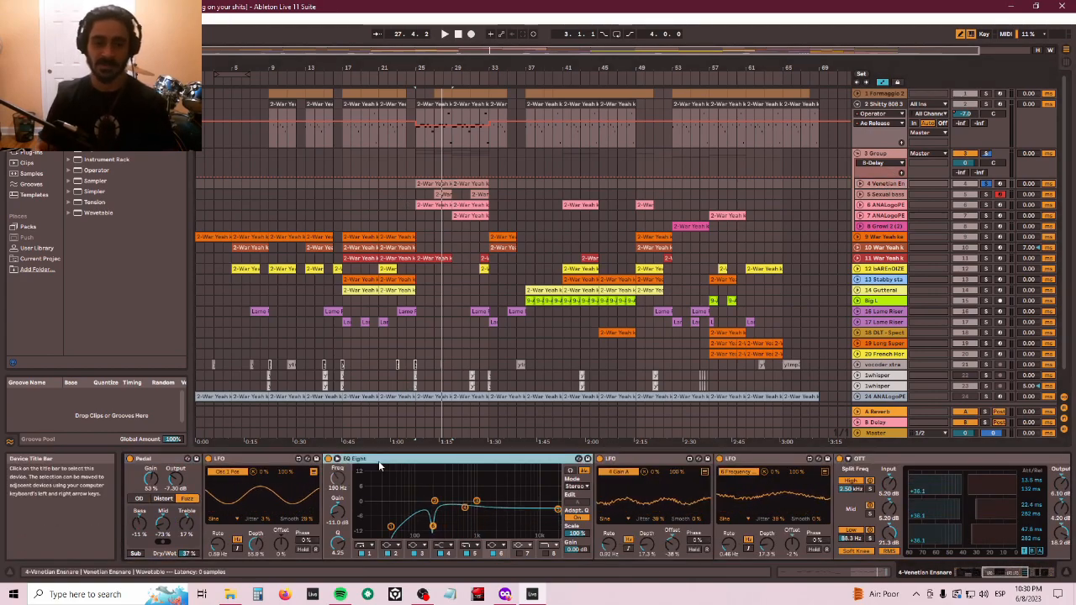
key("Left")
key("Left")
key("Left")
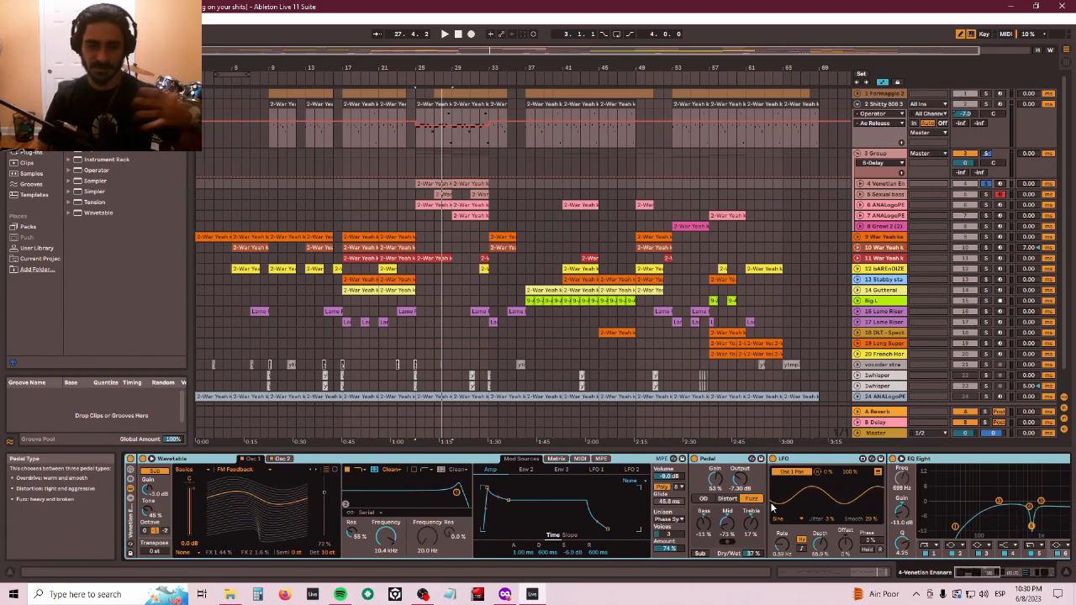
left_click(724, 459)
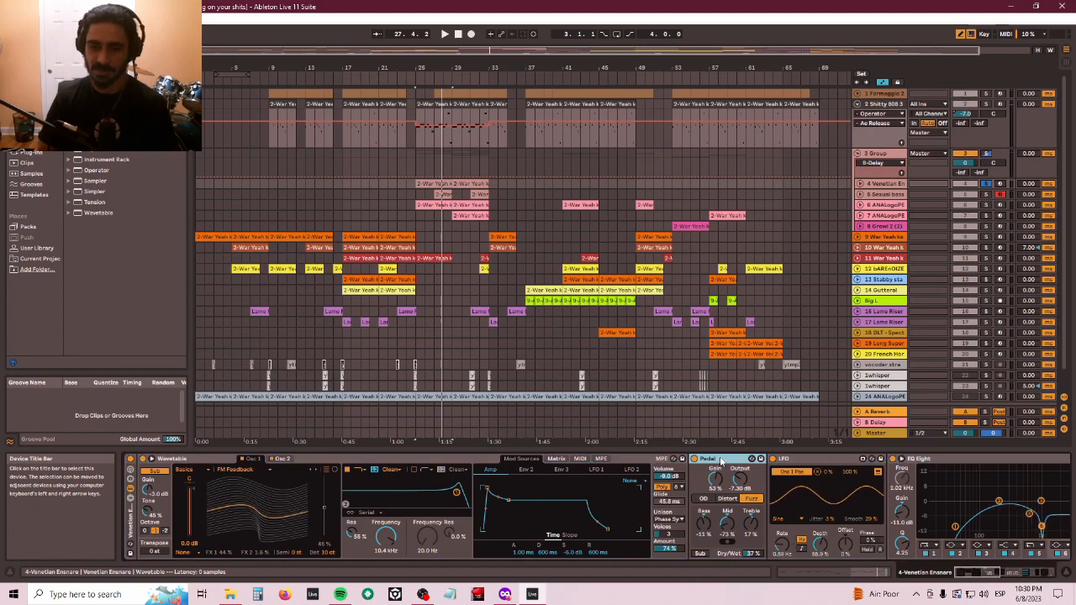
key("Right")
key("Right")
key("Right")
key("Right")
key("Right")
key("Right")
key("Right")
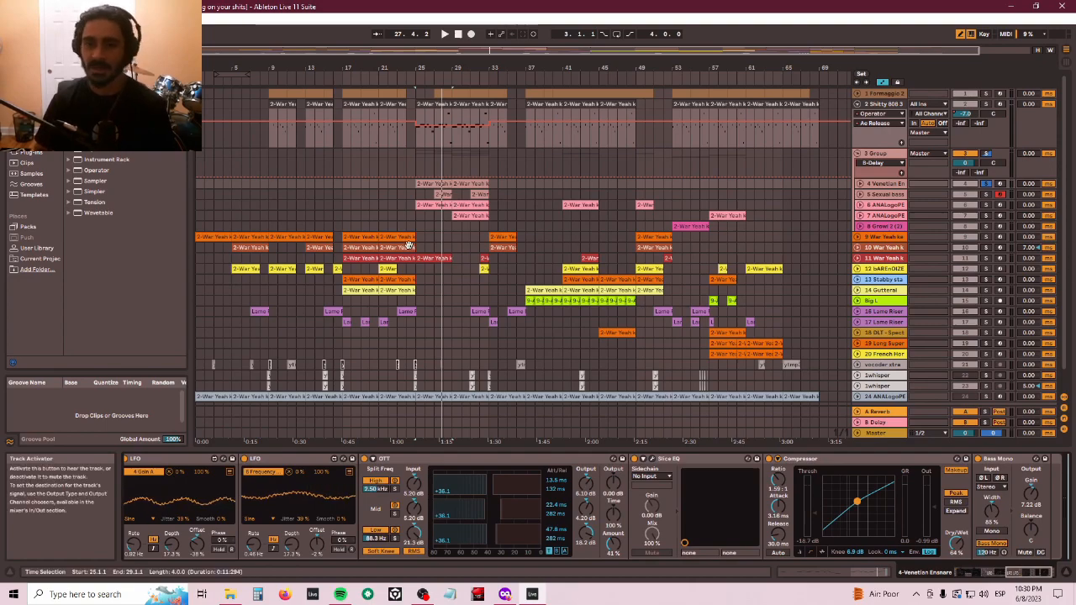
- Select the 6 ANALogoPE clip near bar 25, play it and adjust the Operator LFO amount
left_click(424, 206)
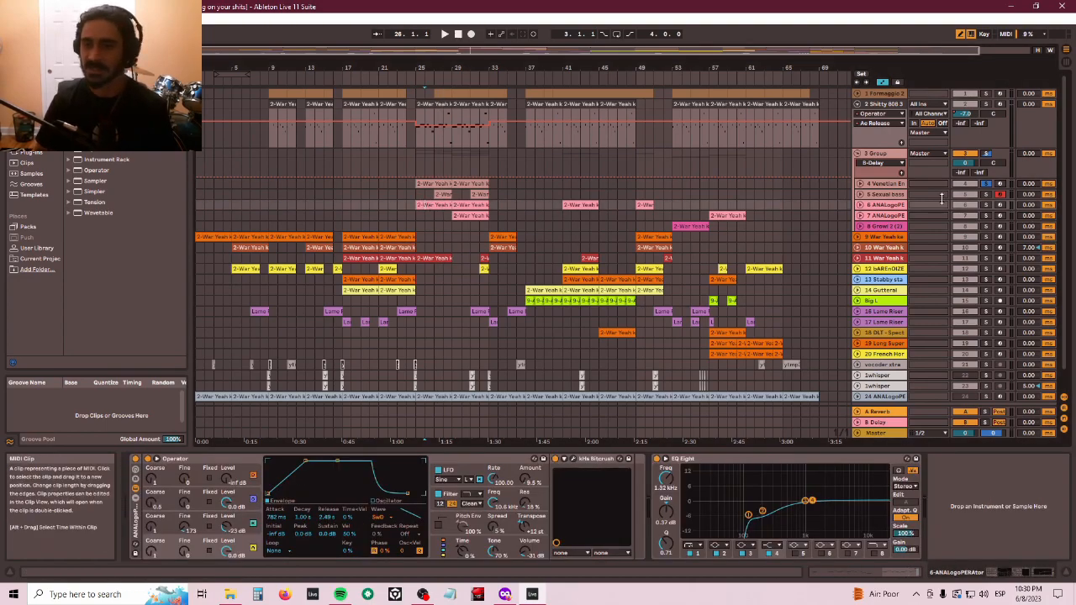
key("space")
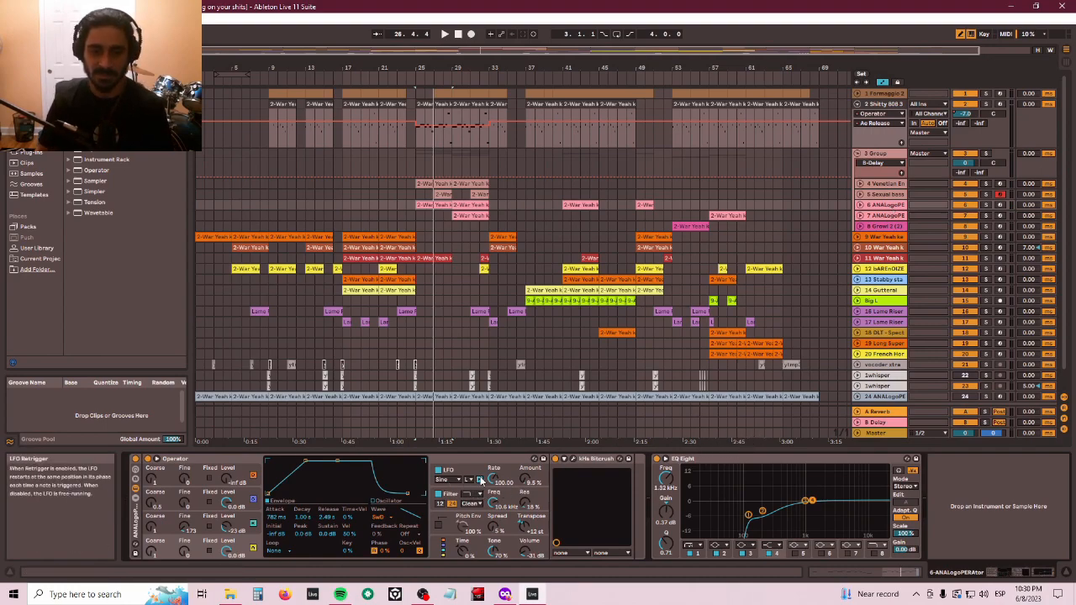
left_click(455, 473)
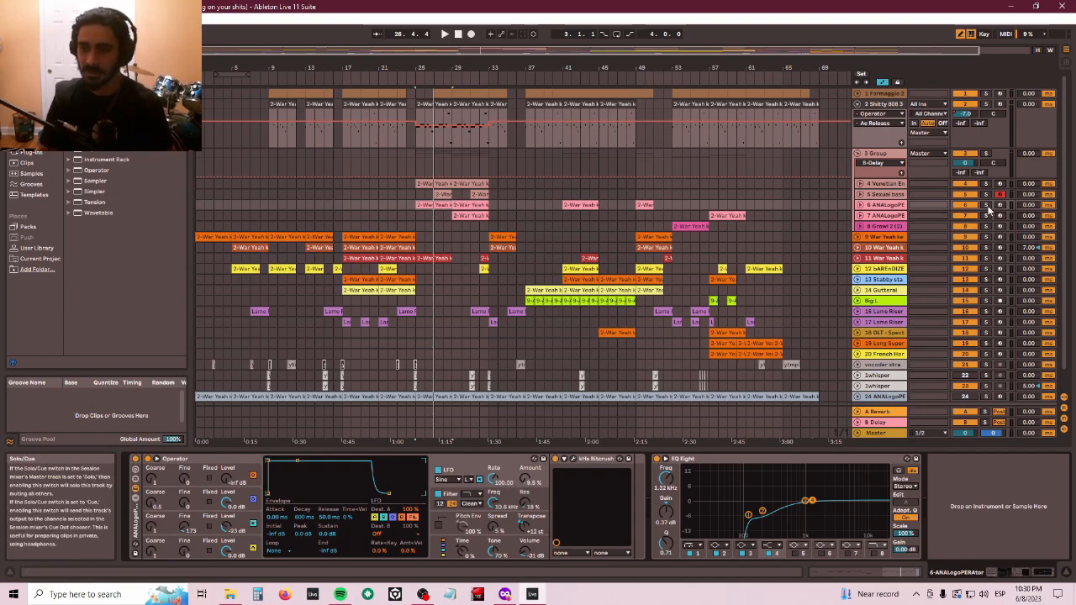
key("space")
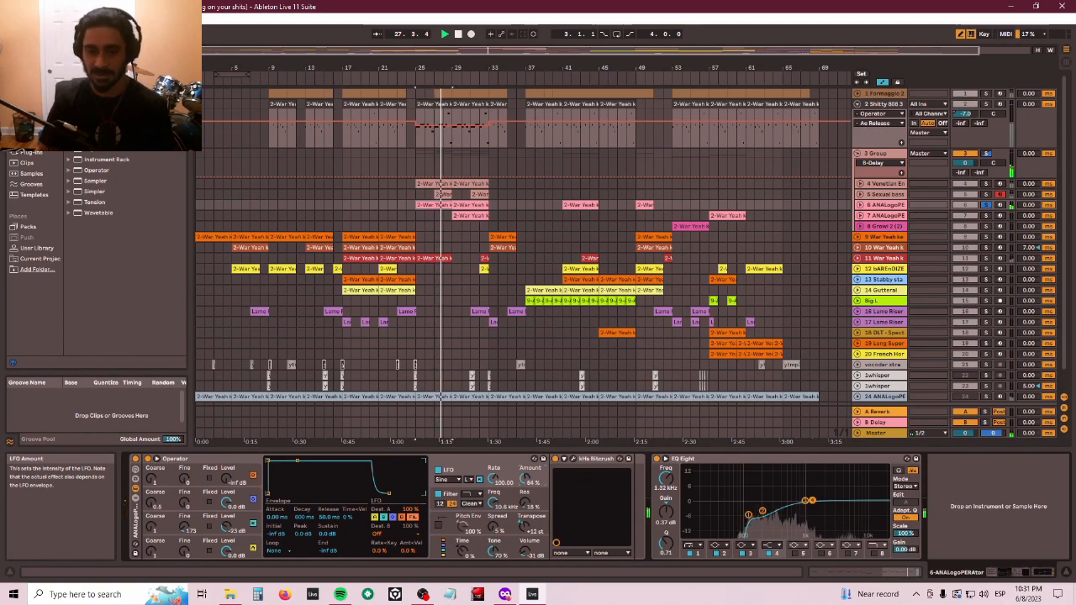
left_click_drag(523, 484, 523, 500)
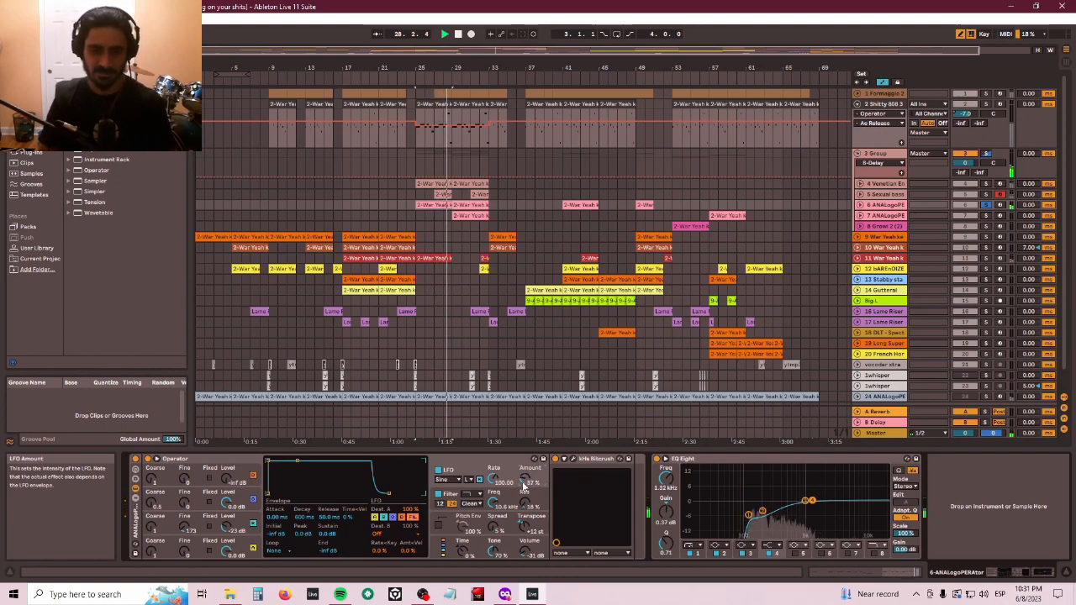
- Select the Sexual boss clip around bar 27, solo its track and start playback
left_click(446, 194)
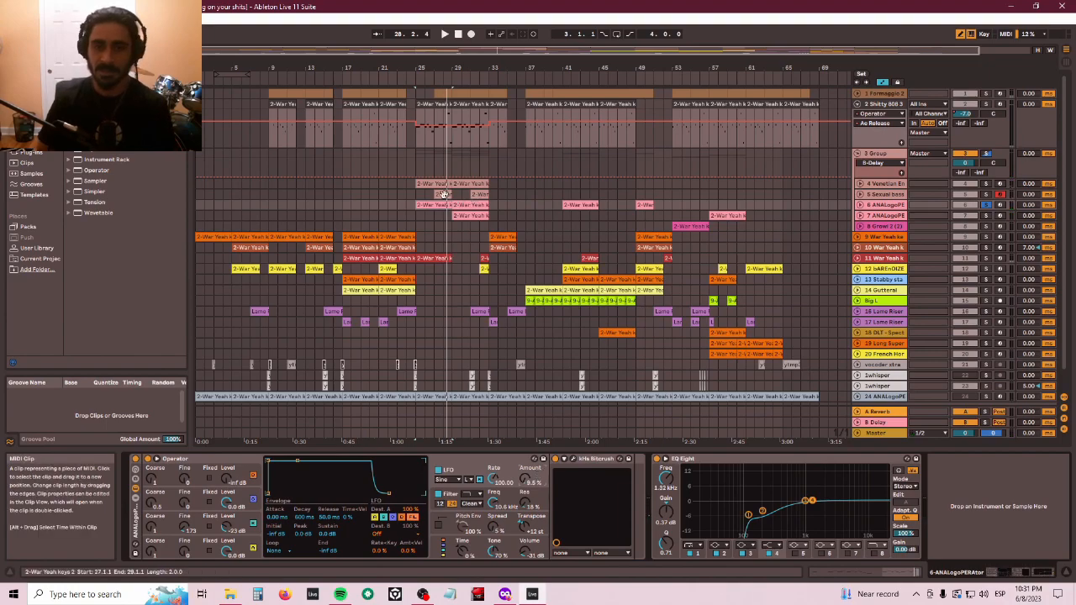
left_click(483, 195)
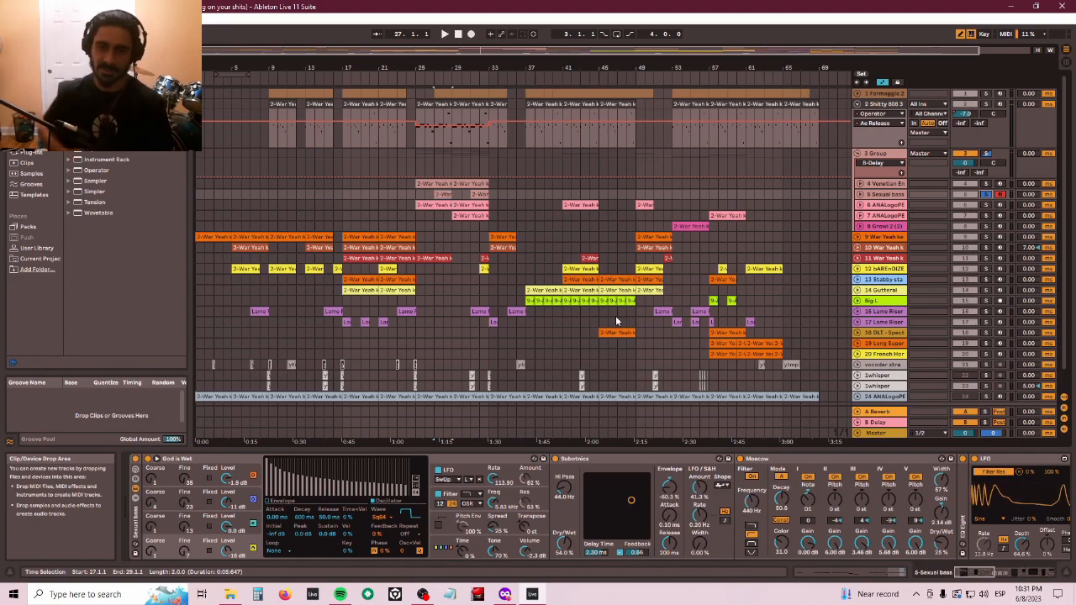
key("space")
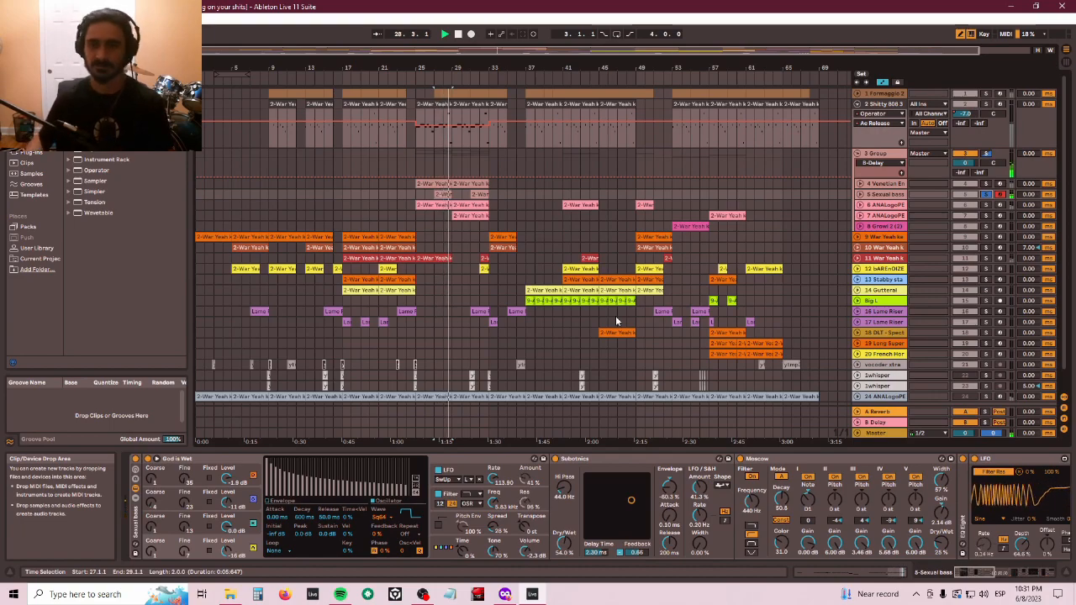
left_click(986, 195)
key("space")
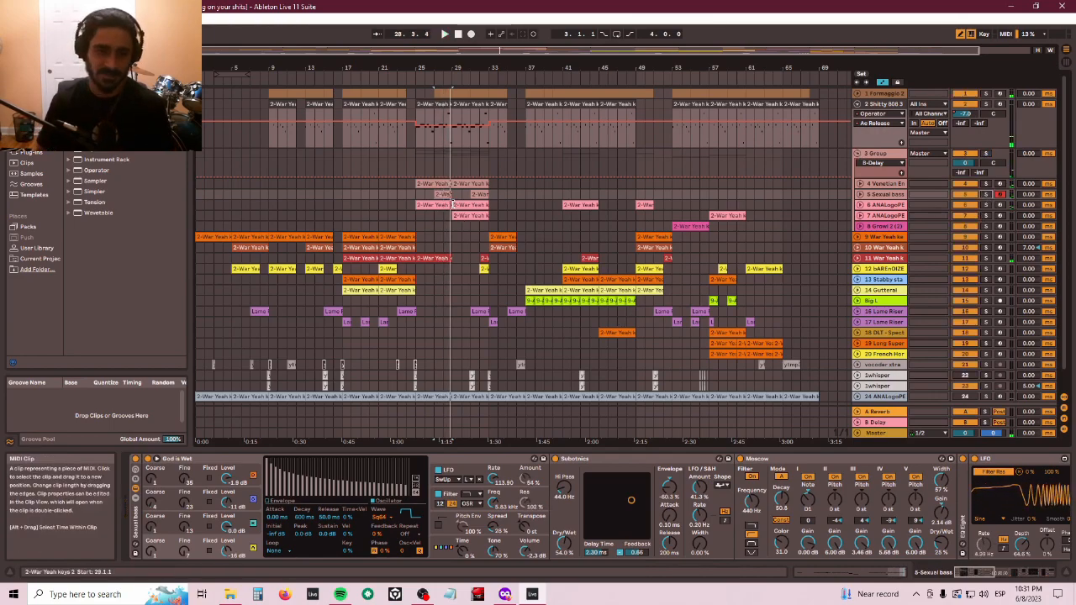
- Select the Venetian Ensnare and Sexual boss clips near bar 25 and start playback
left_click(422, 184)
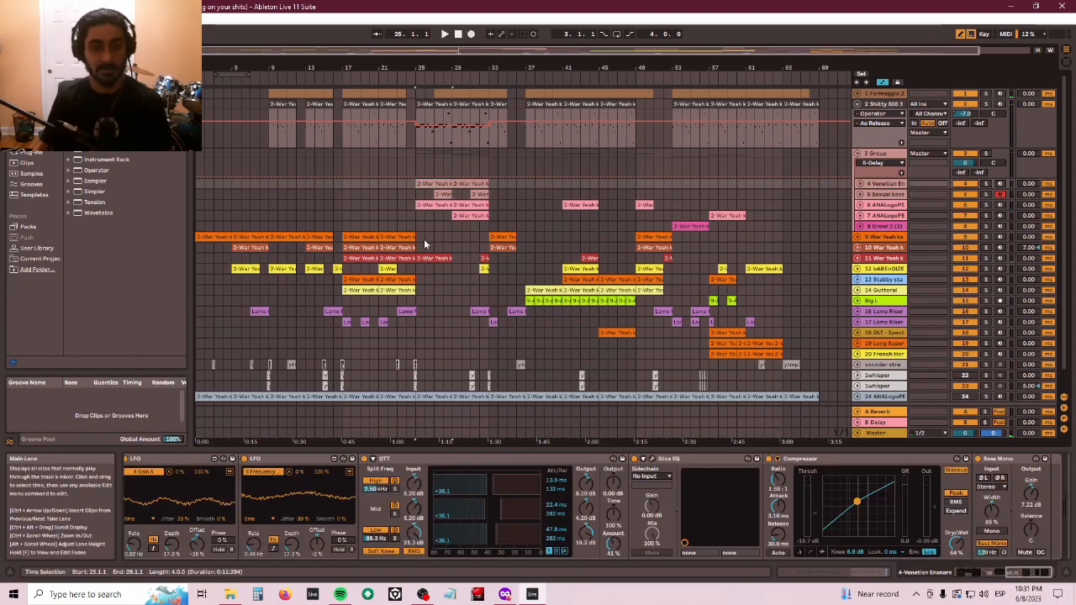
left_click(426, 198)
key("space")
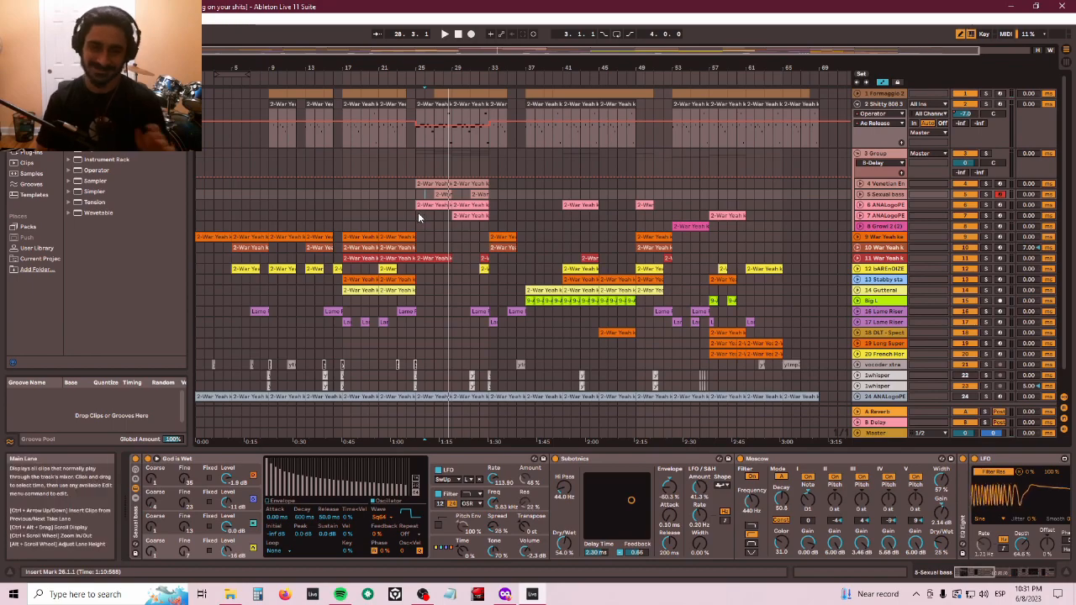
- Inspect the device chains of the 7 ANALogoPE, Growl 2 and War Yeah keys clips around bar 29, starting and stopping playback
left_click(439, 207)
left_click(456, 223)
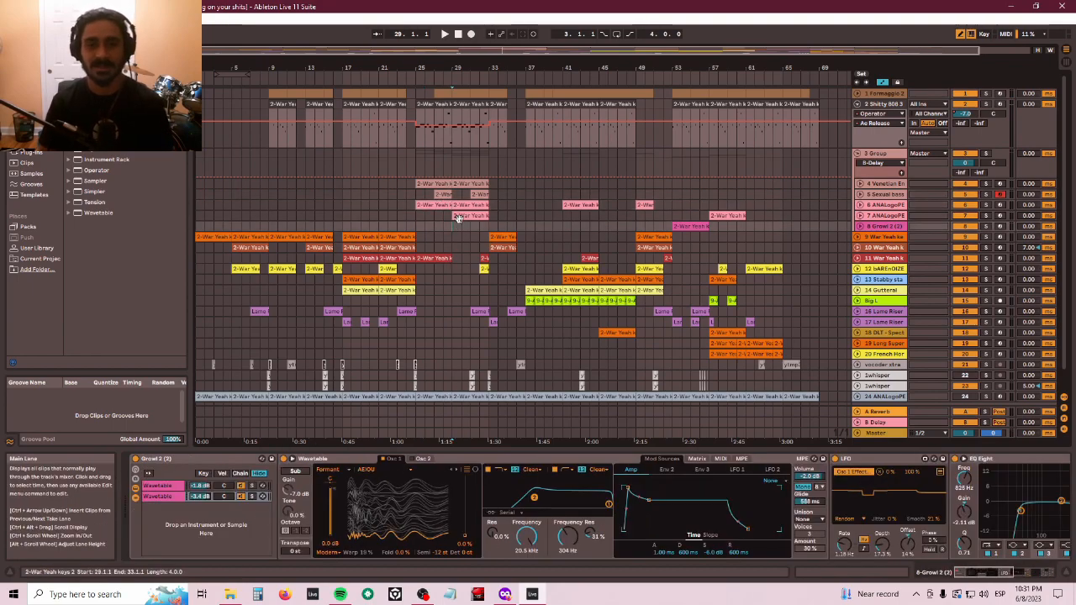
left_click(461, 216)
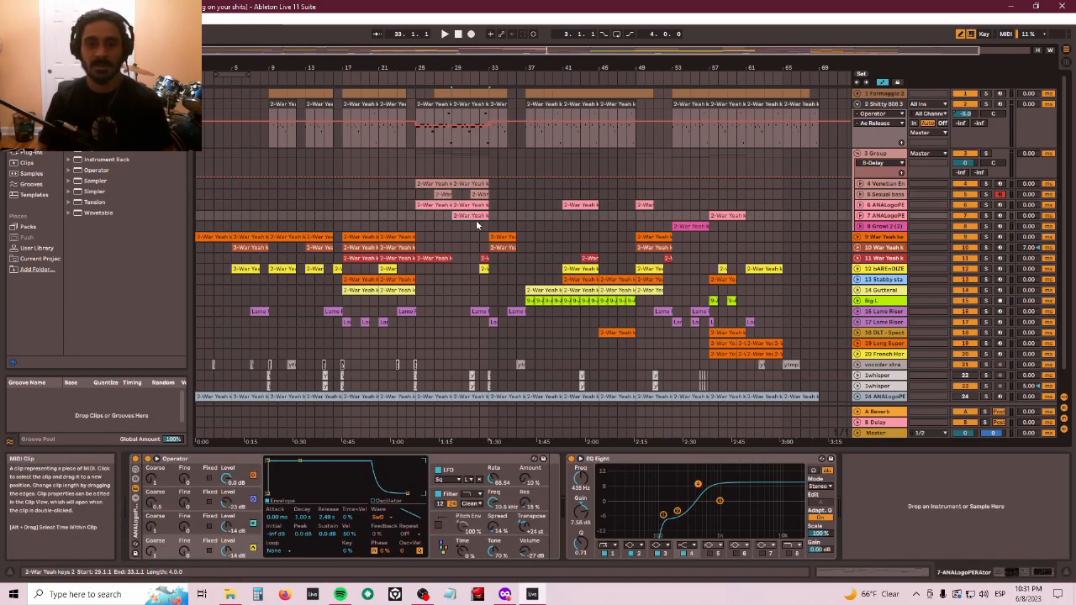
left_click(472, 218)
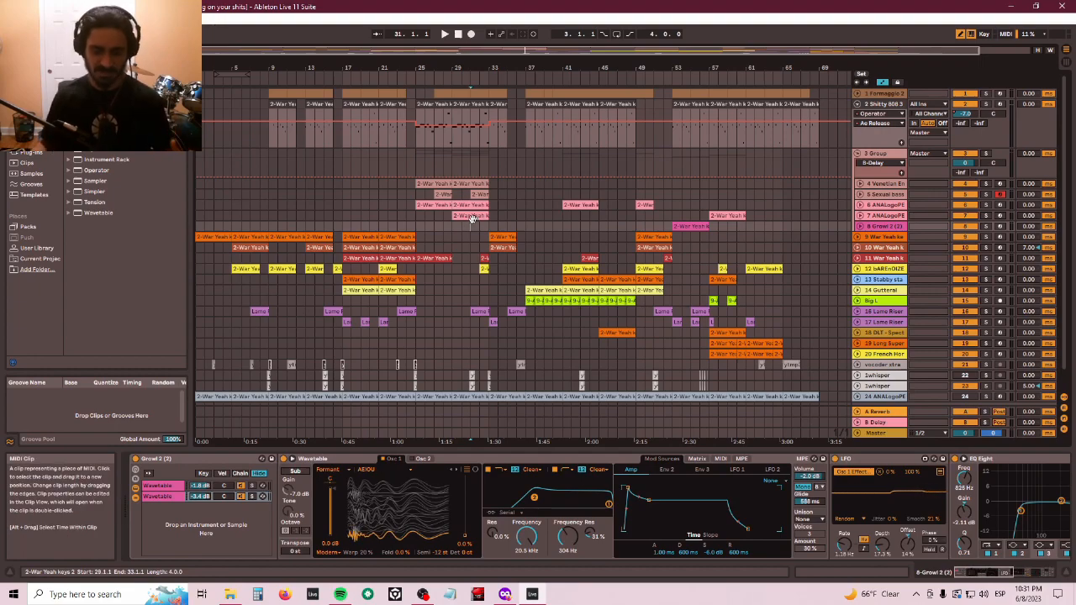
left_click(472, 229)
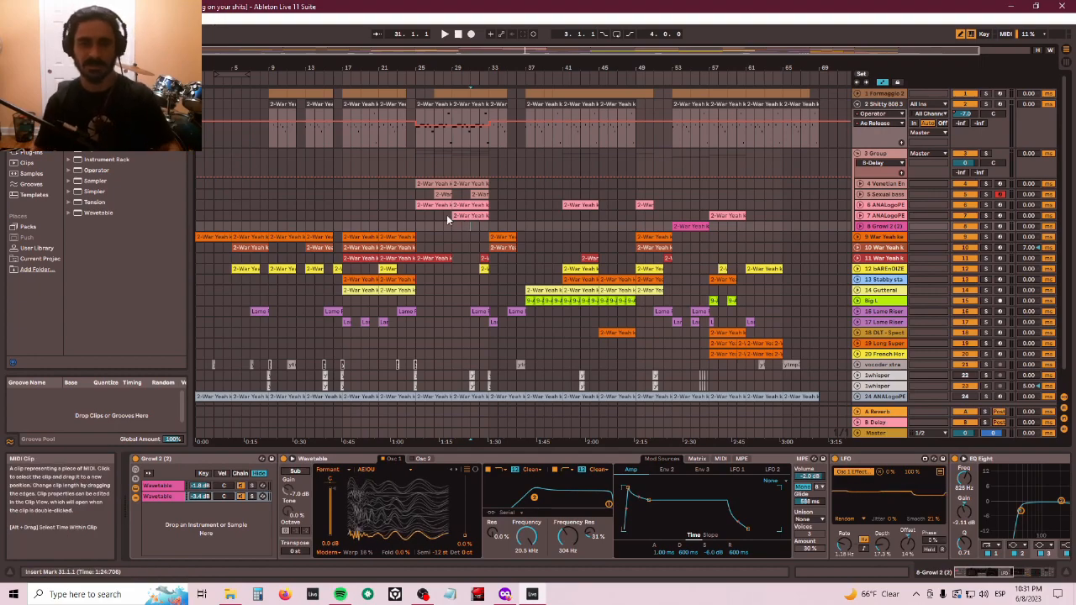
left_click(479, 232)
key("space")
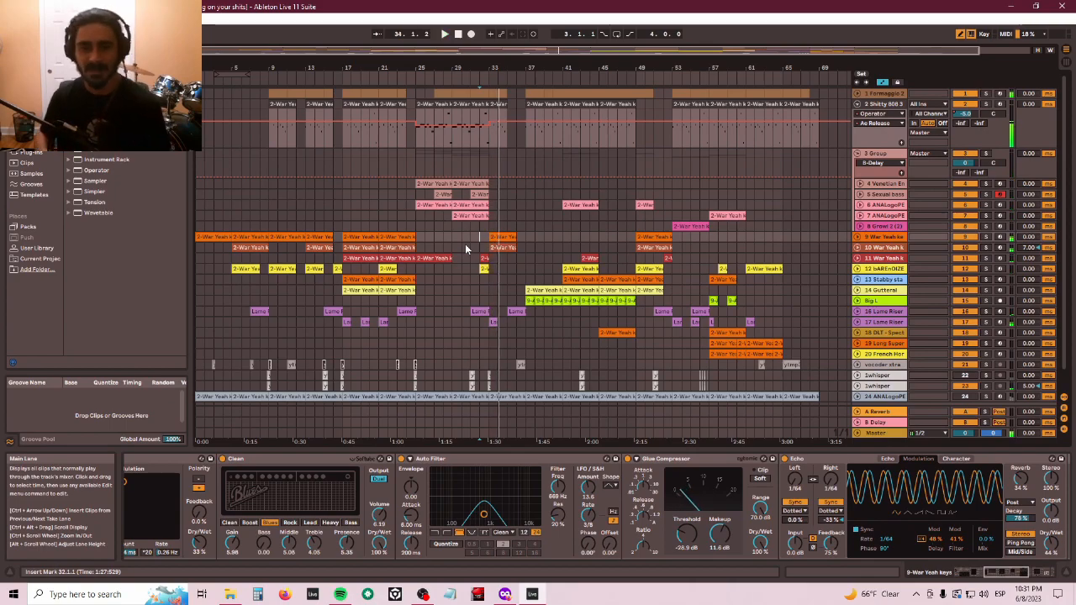
key("space")
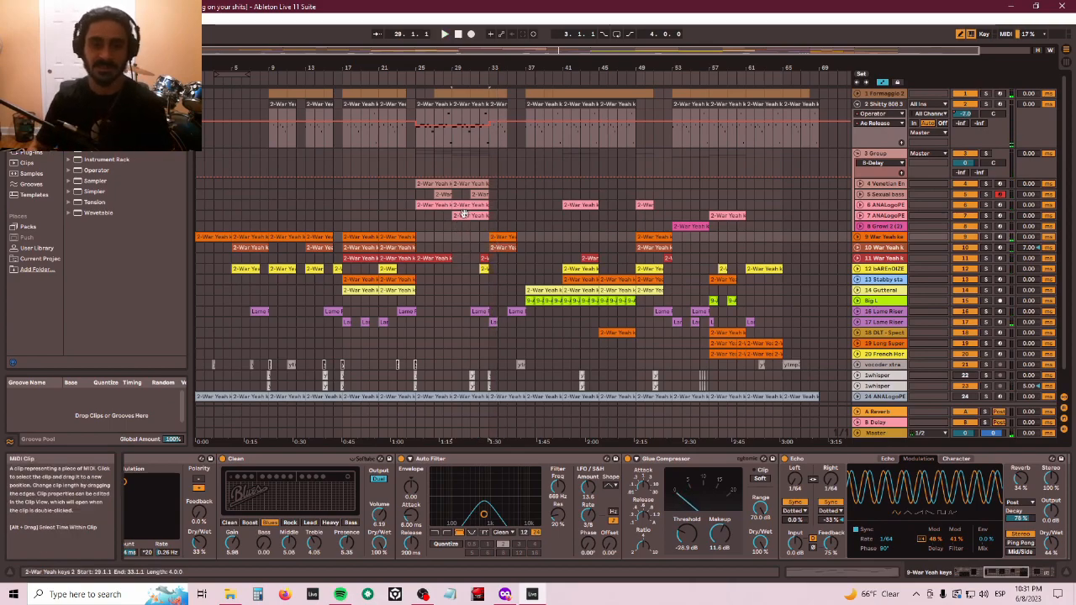
- Play the 7 ANALogoPE track, soloing it and then unsoloing it
left_click(1025, 215)
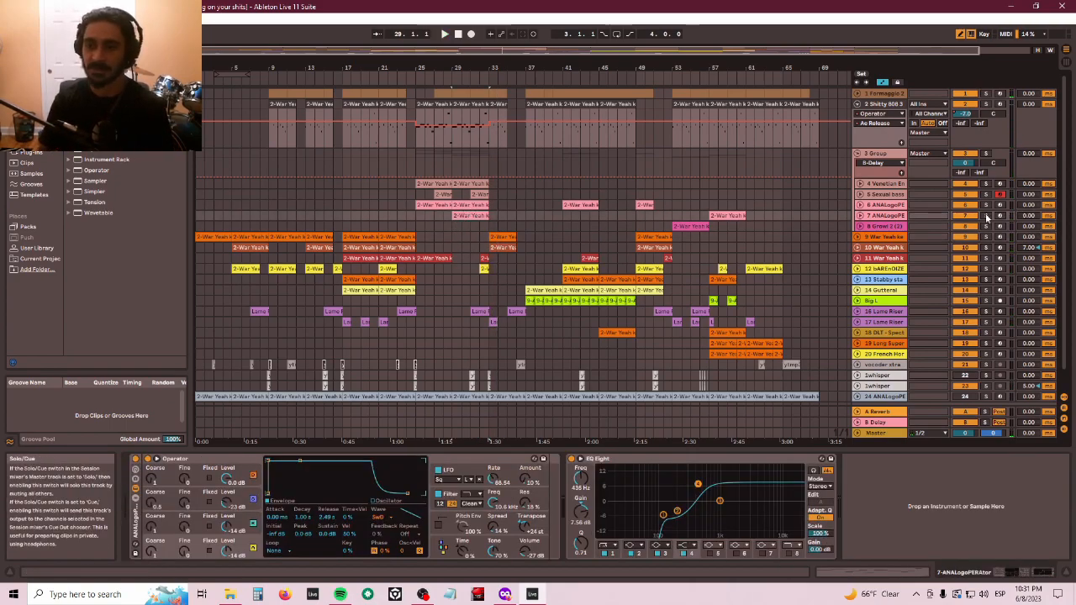
key("space")
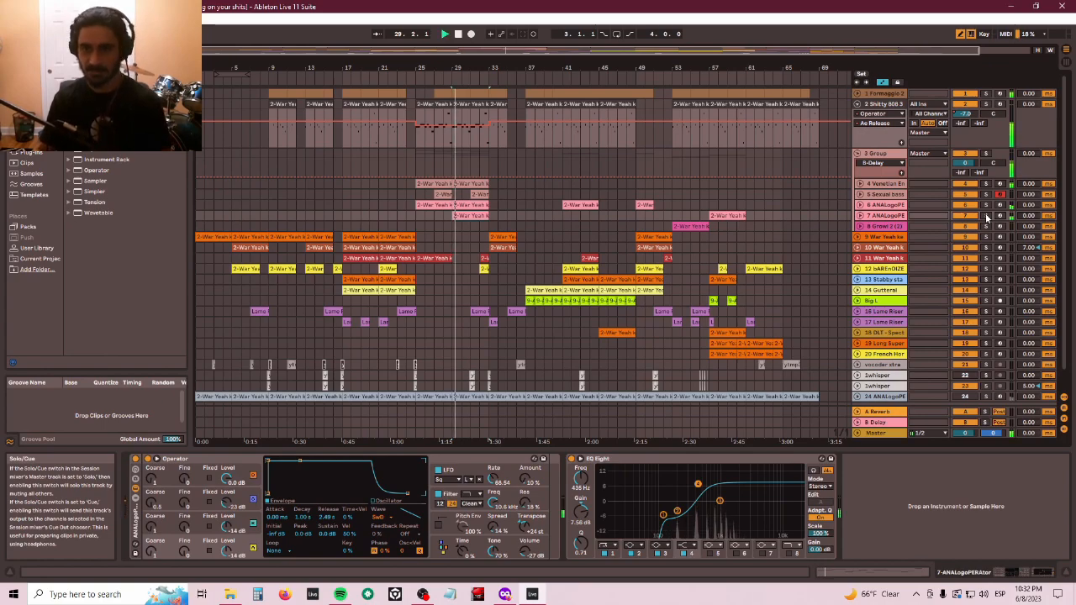
left_click(987, 217)
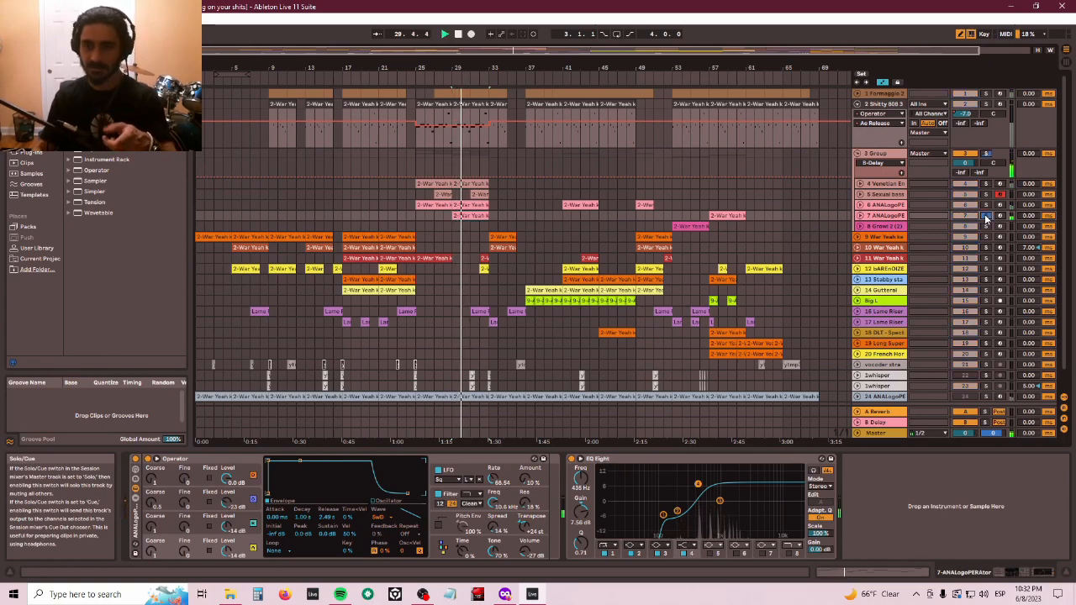
left_click(987, 217)
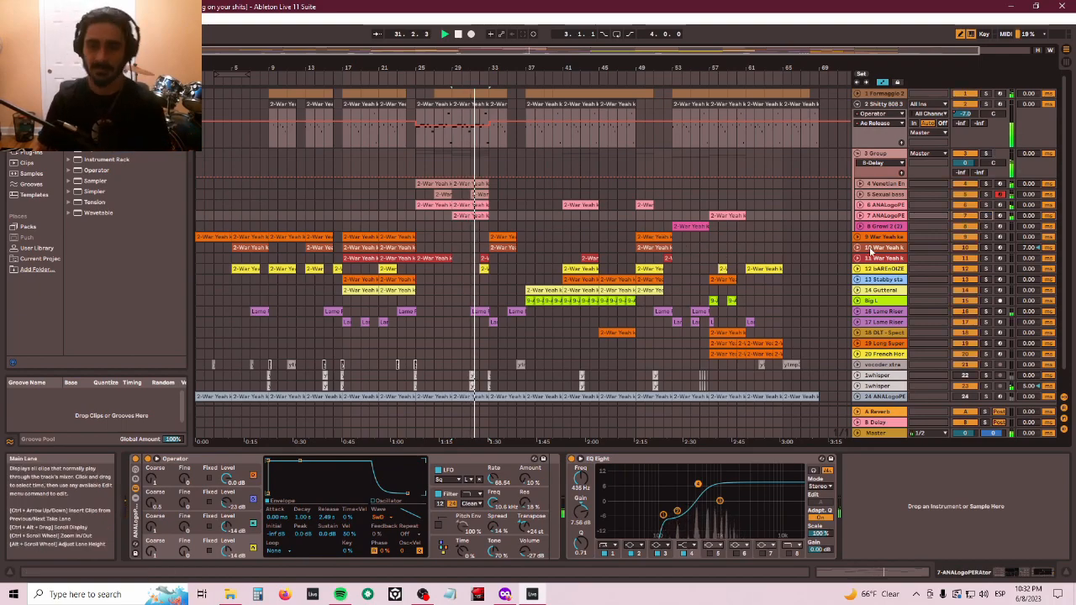
- Switch between the 6 and 7 ANALogoPE tracks to compare their device chains
left_click(885, 207)
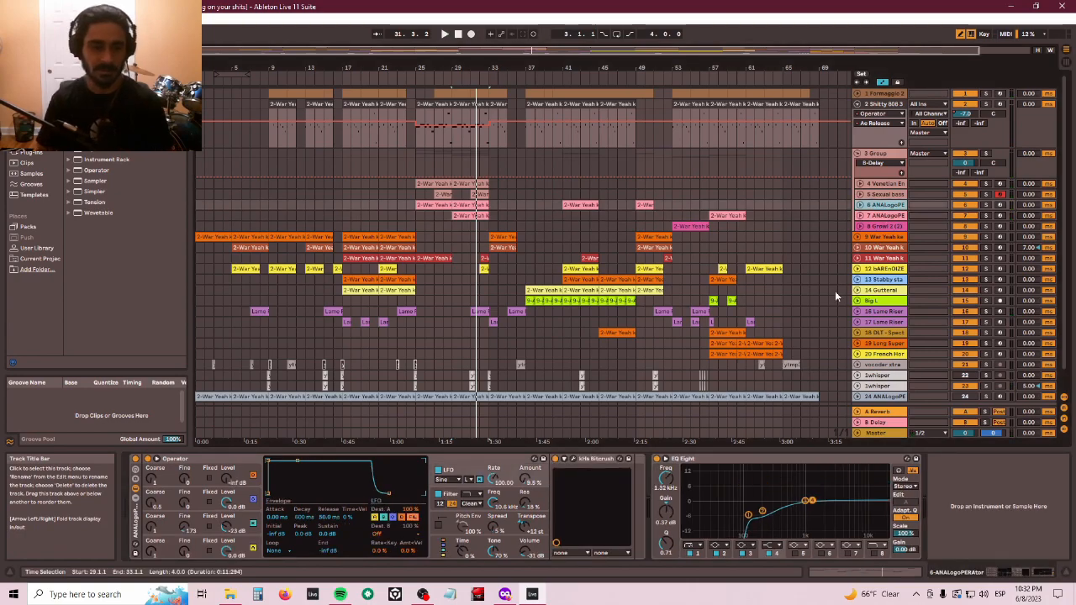
left_click(883, 217)
left_click(885, 206)
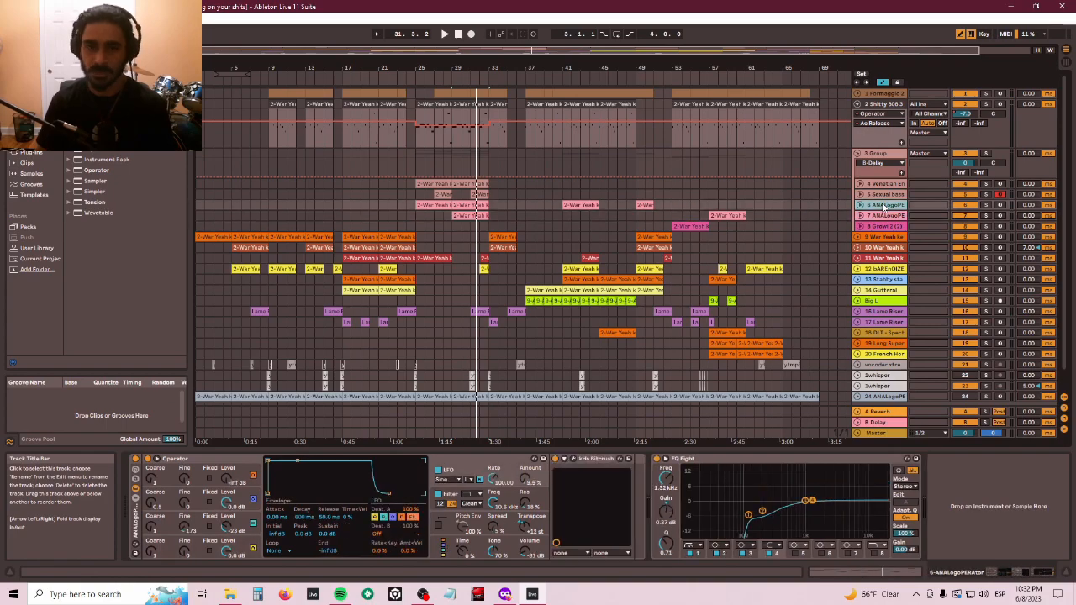
left_click(883, 217)
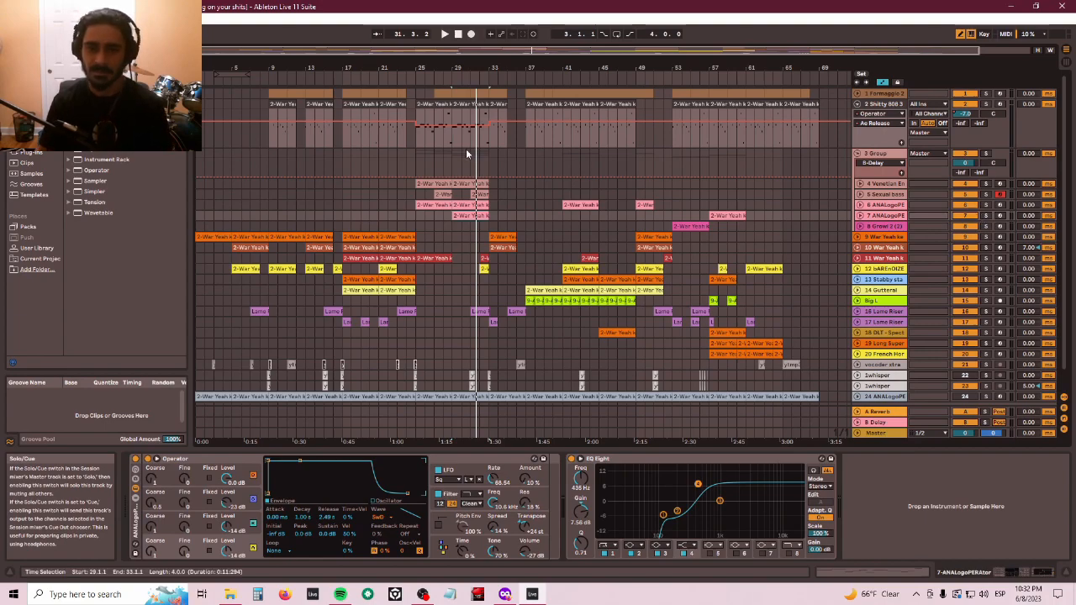
- Select the Venetian Ensnare and Growl 2 clips around bar 29 and start playback
left_click(464, 182)
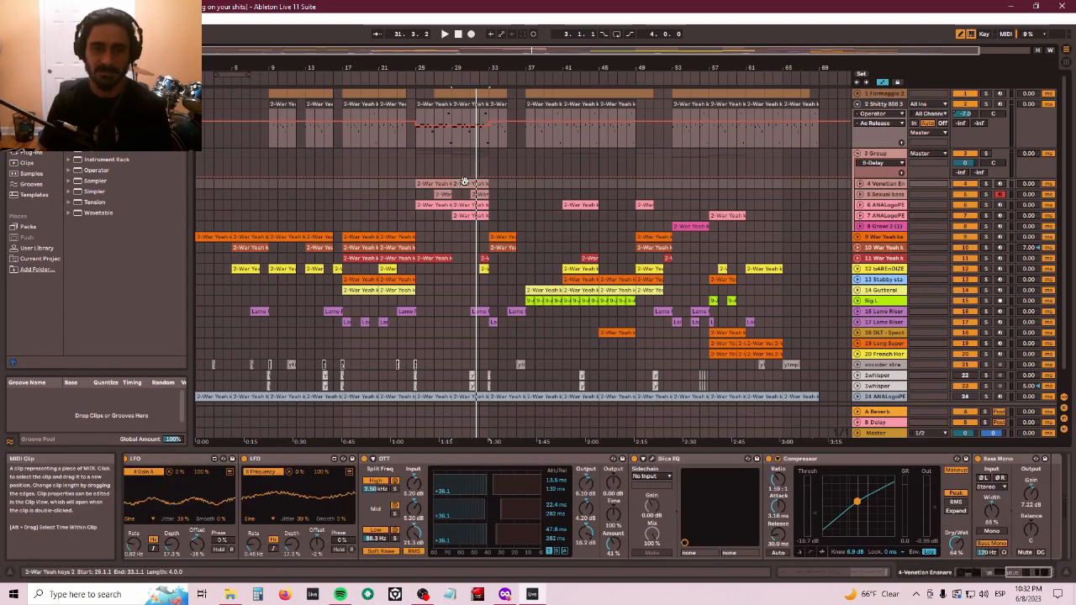
left_click(455, 226)
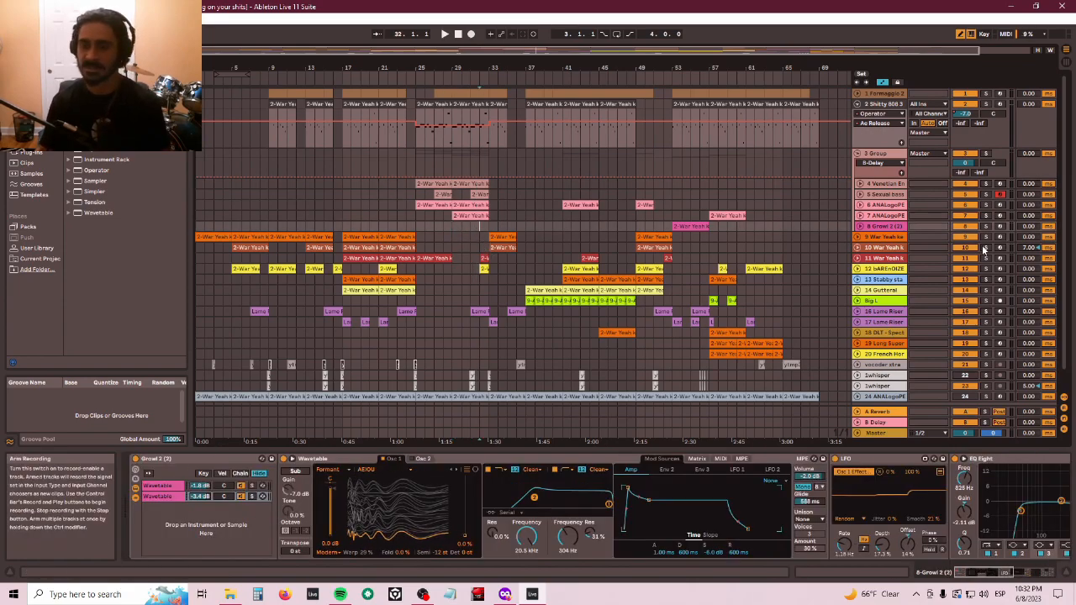
key("space")
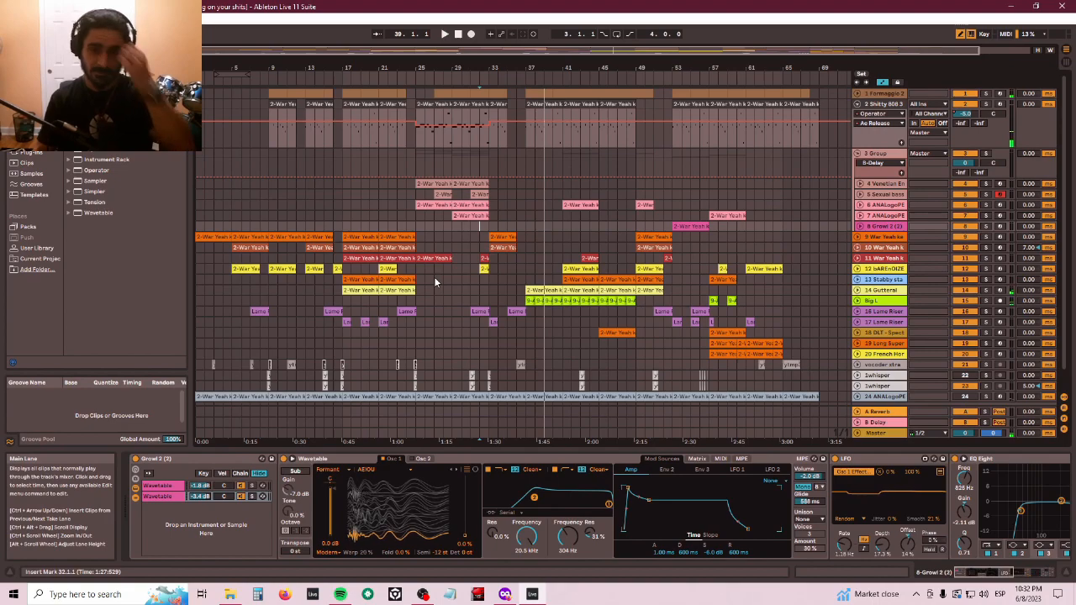
- Inspect the device chains of the ANALogoPE, Gutteral and Big L clips around bar 37, folding and unfolding the Big L track
left_click(523, 207)
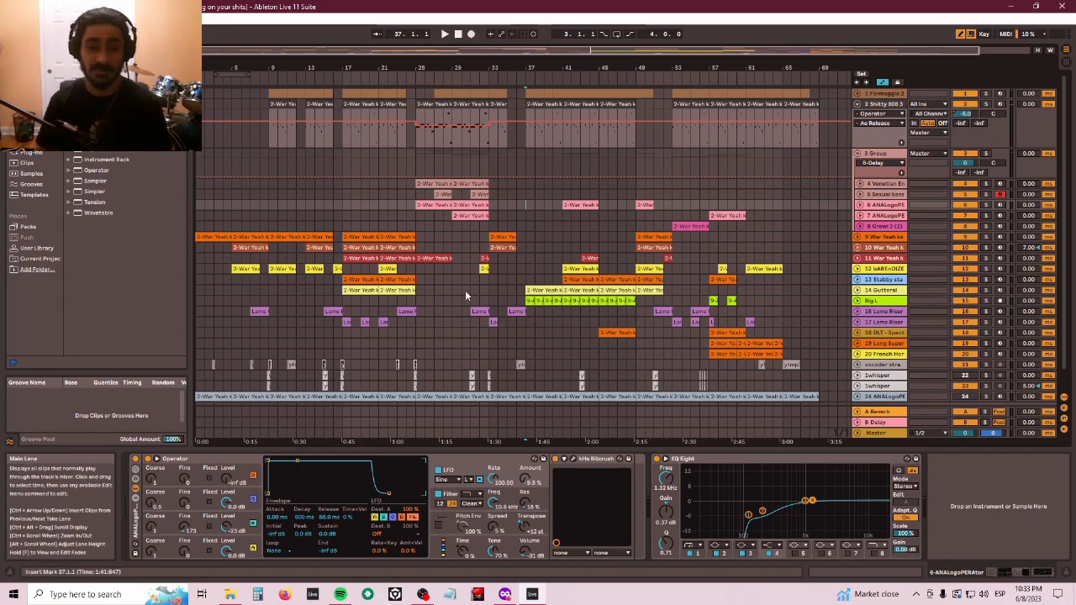
left_click(562, 290)
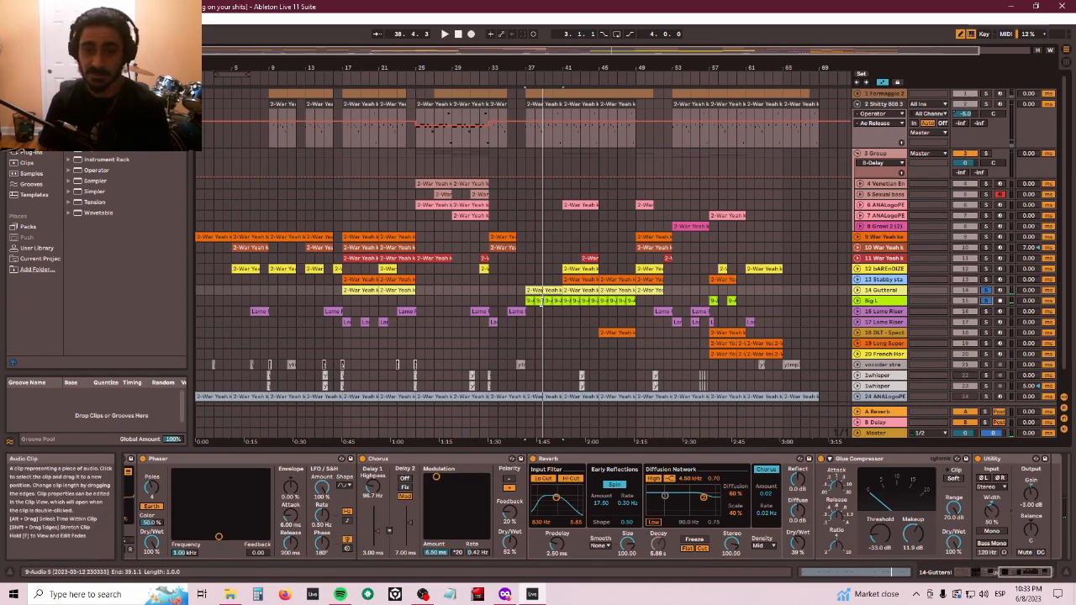
left_click(543, 300)
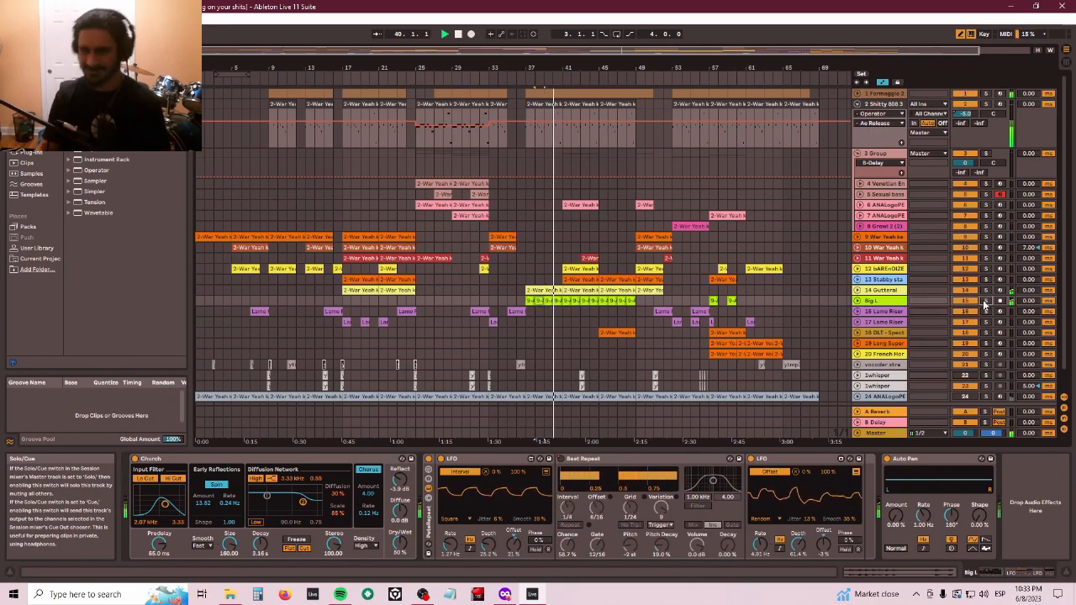
left_click(858, 301)
left_click(858, 301)
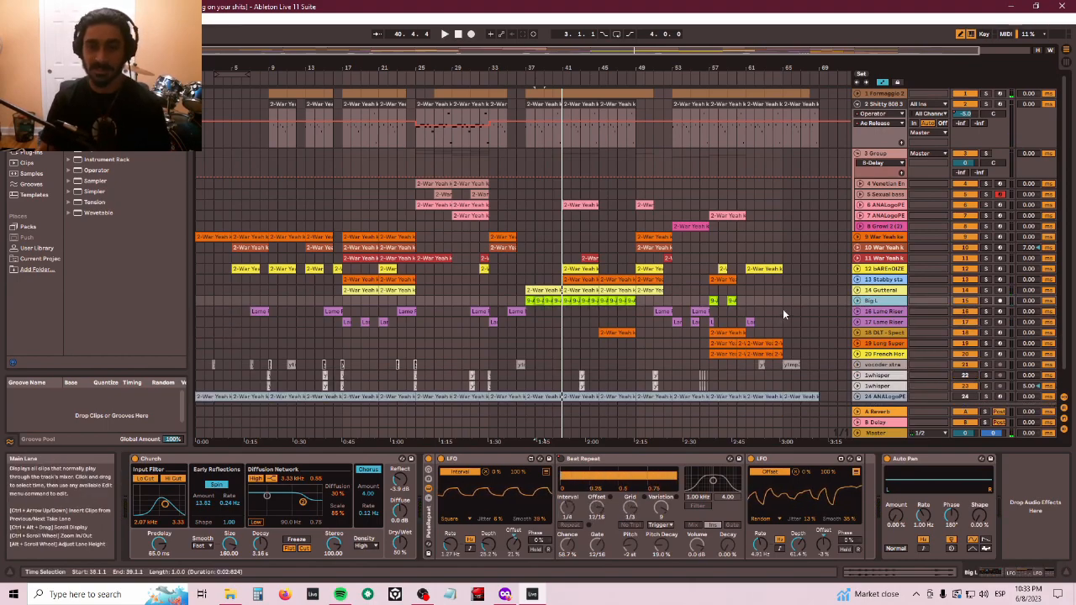
- Fold and unfold the Big L track and start playback
left_click(857, 301)
left_click(857, 301)
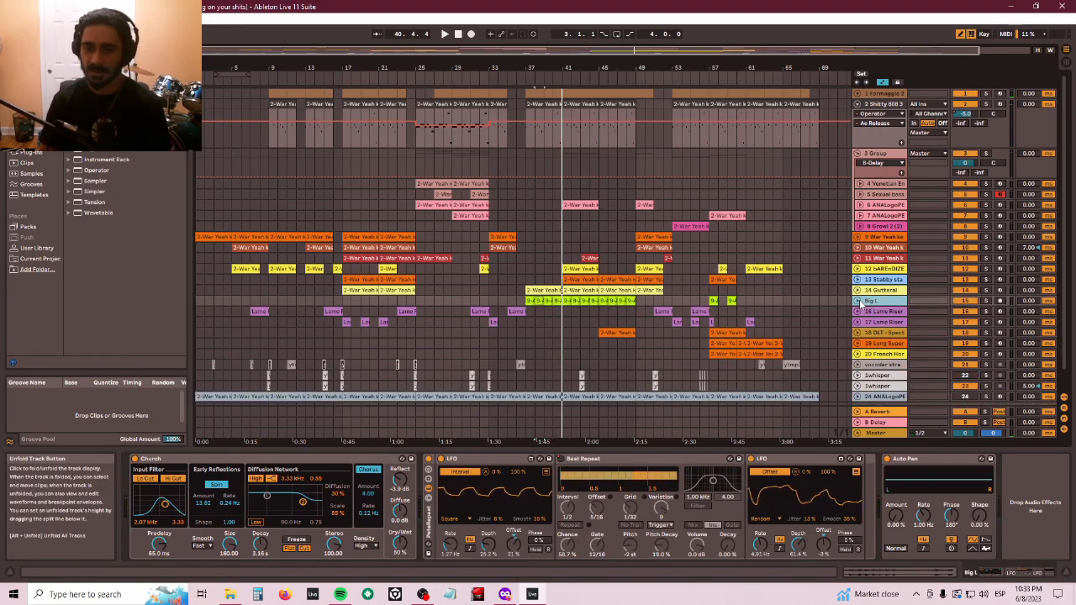
key("space")
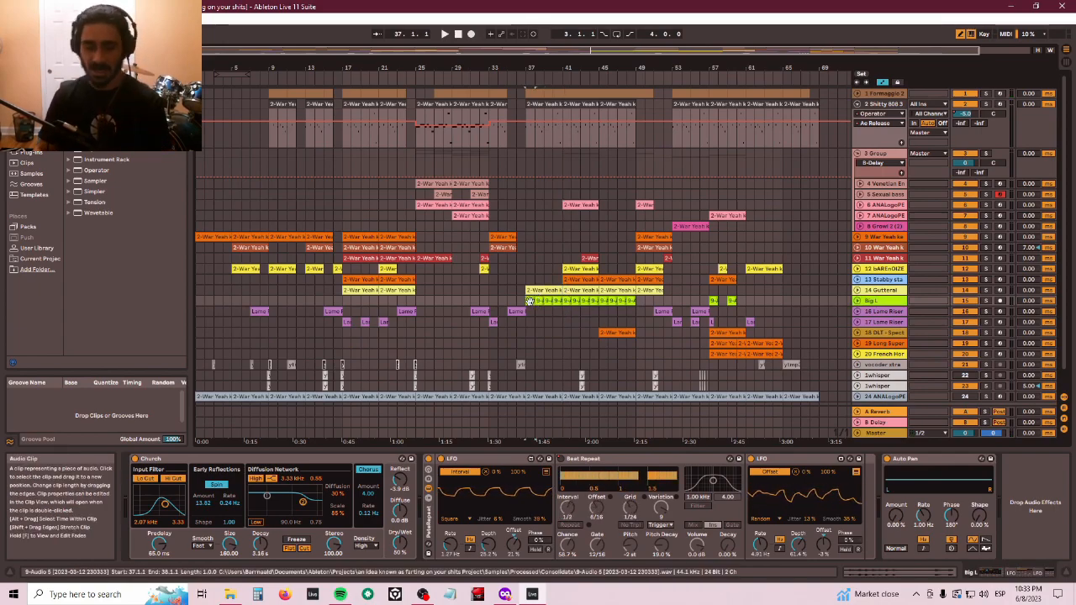
- Open the Big L audio clip around bar 31 and turn off its warping
left_click(483, 300)
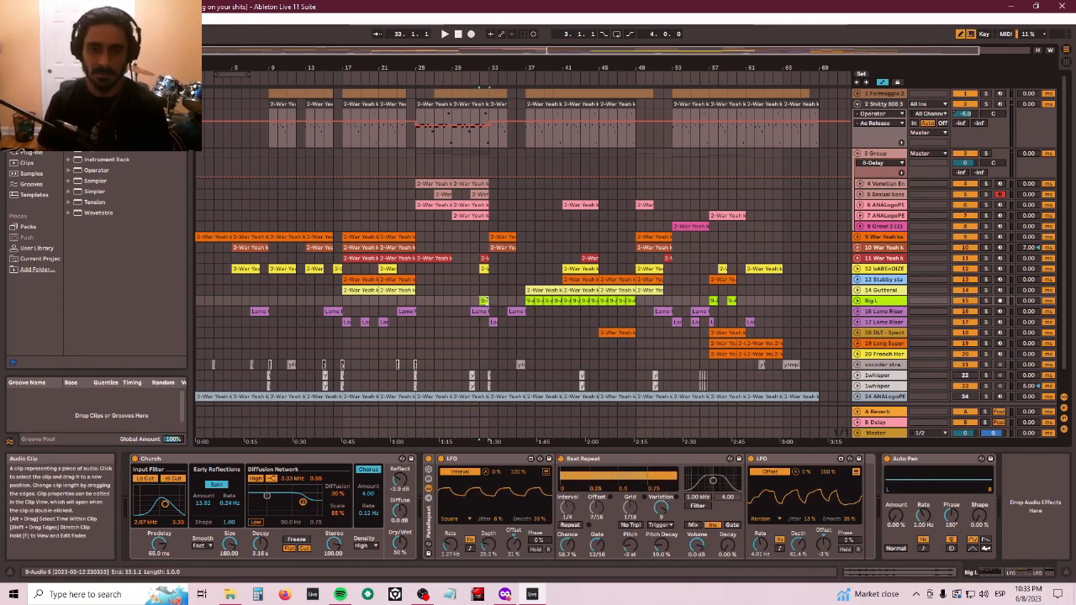
double_click(486, 301)
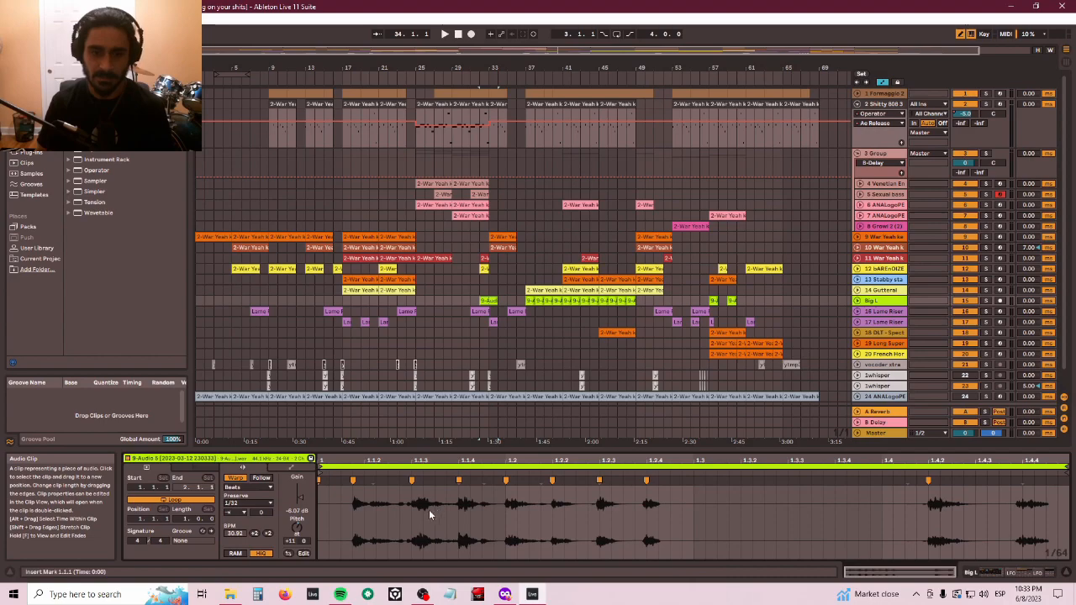
left_click(234, 477)
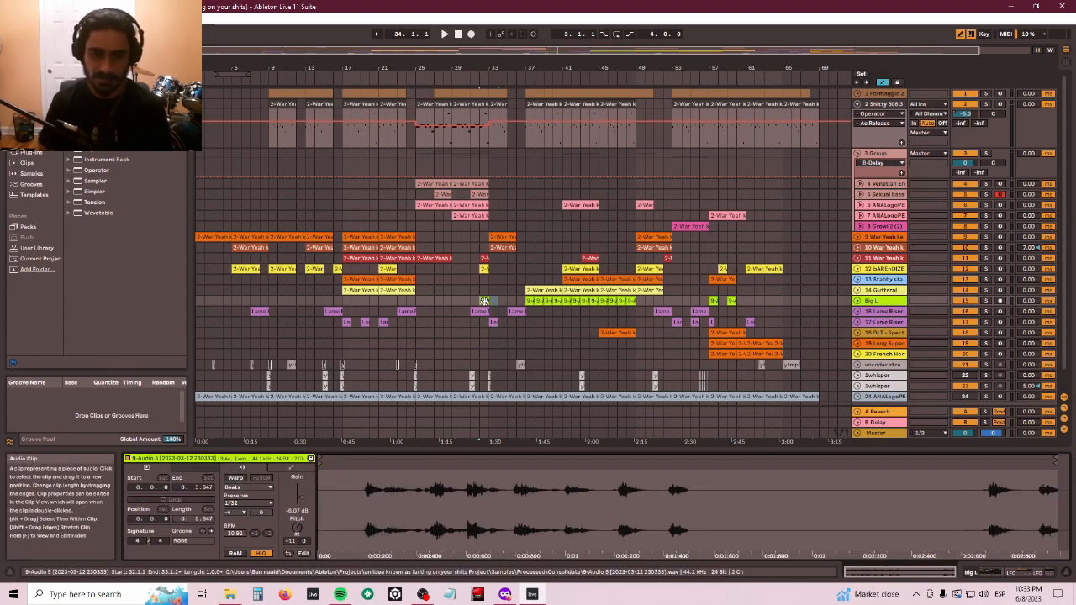
- Set the same clip's transpose to 0 semitones
left_click(485, 300)
left_click(291, 543)
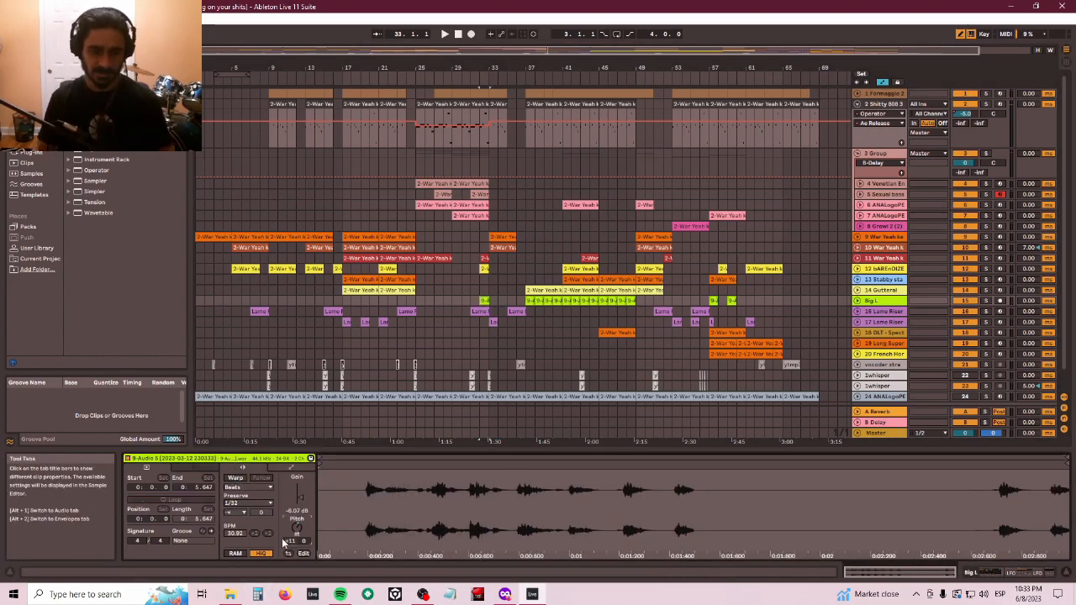
type("0")
key("Return")
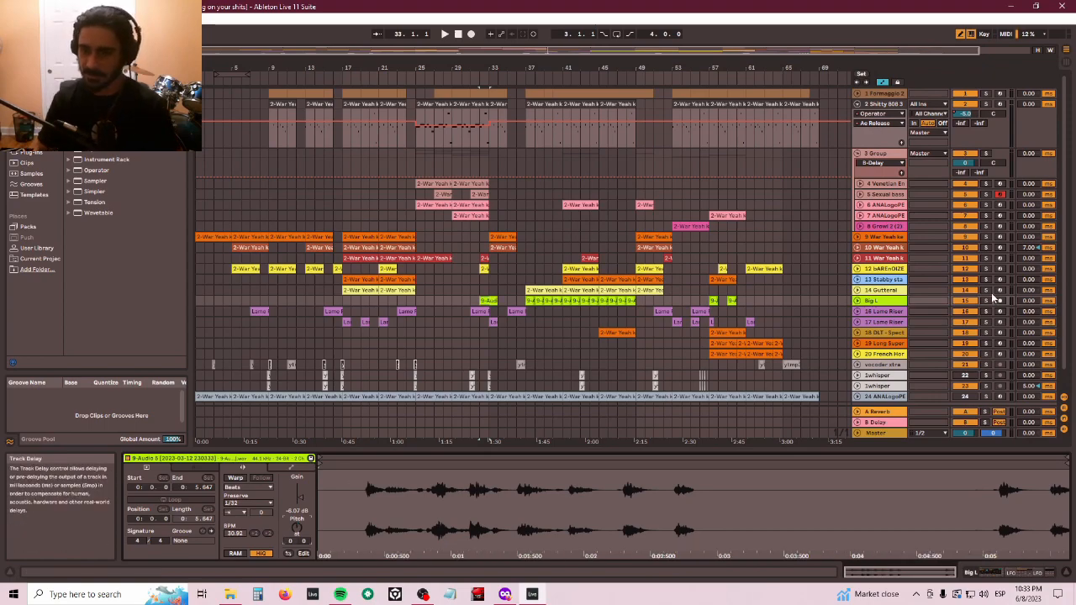
- Delete the Big L audio clip around bar 31
left_click(489, 299)
key("space")
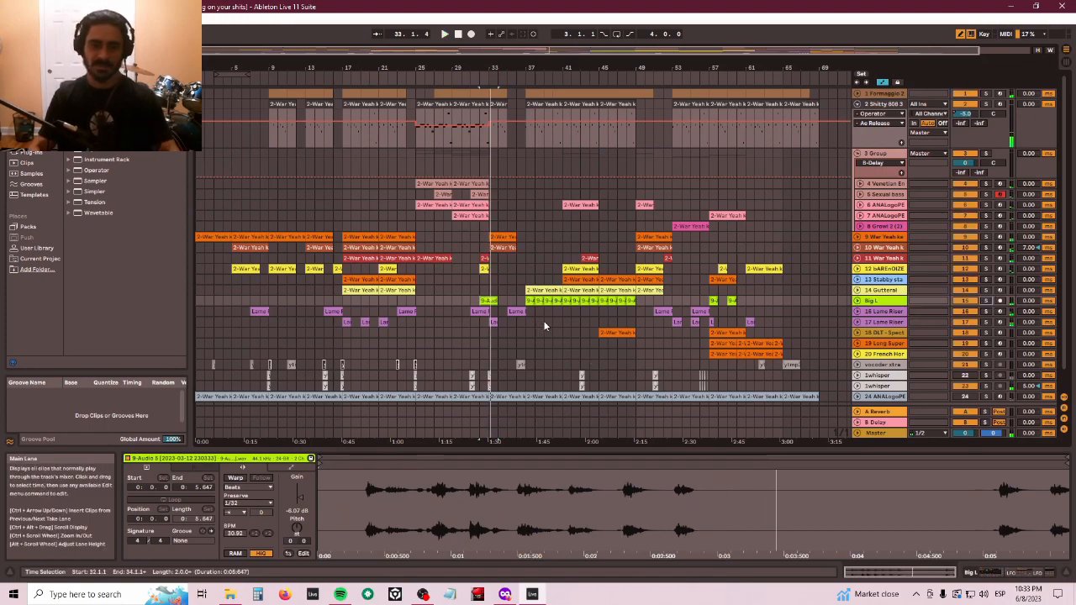
key("Delete")
left_click(493, 302)
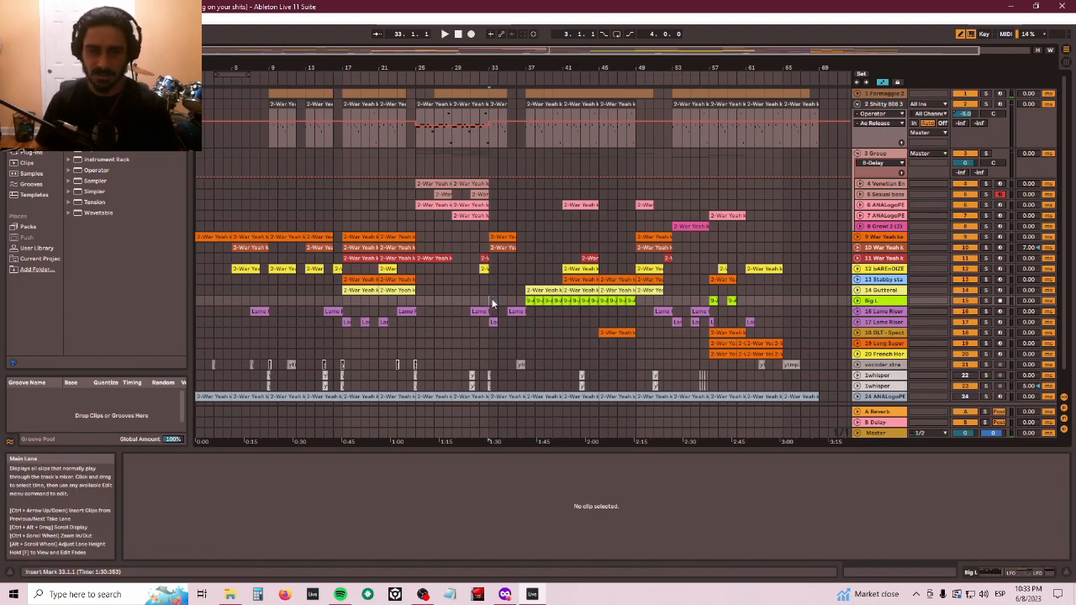
- Select the Big L audio clip at bar 37 and set its transient loop mode
mouse_move(508, 303)
left_mouse_down()
mouse_move(428, 300)
mouse_move(520, 300)
left_mouse_up()
left_click(520, 300)
left_click(528, 301)
left_click(519, 300)
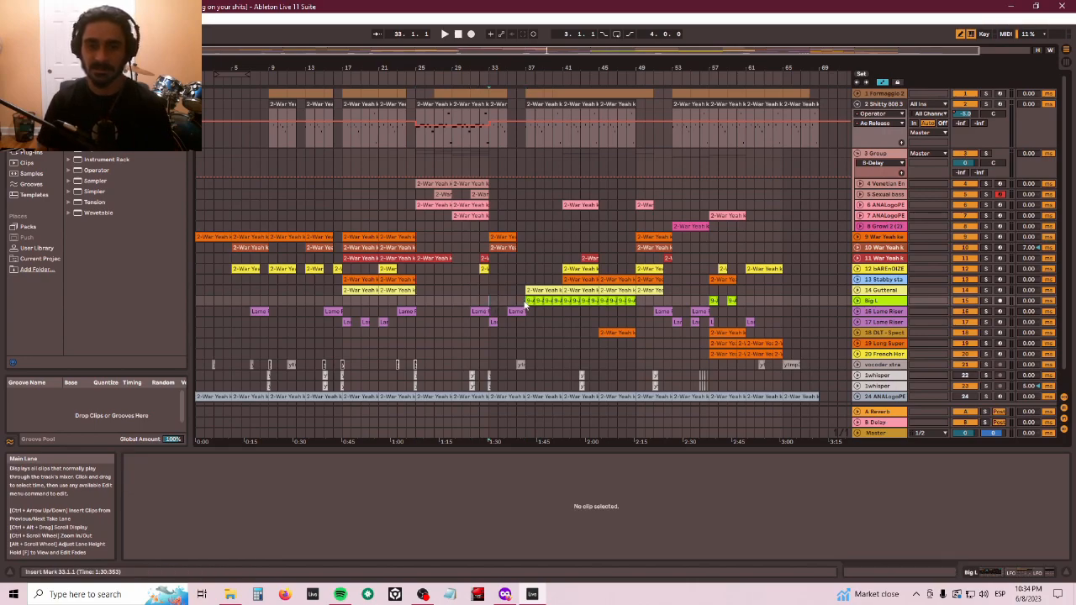
left_click(530, 300)
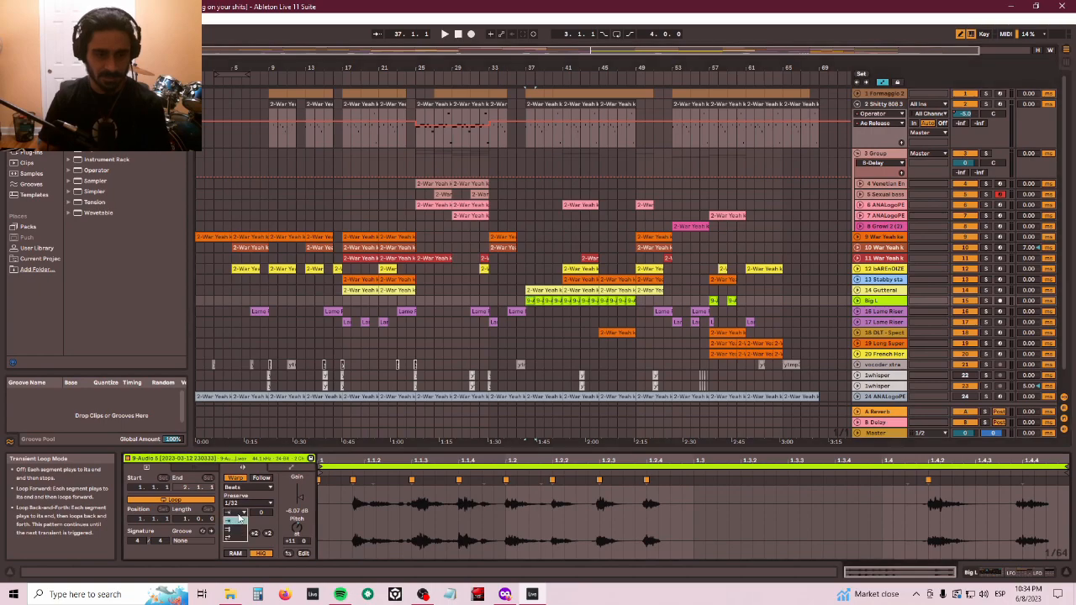
left_click(238, 518)
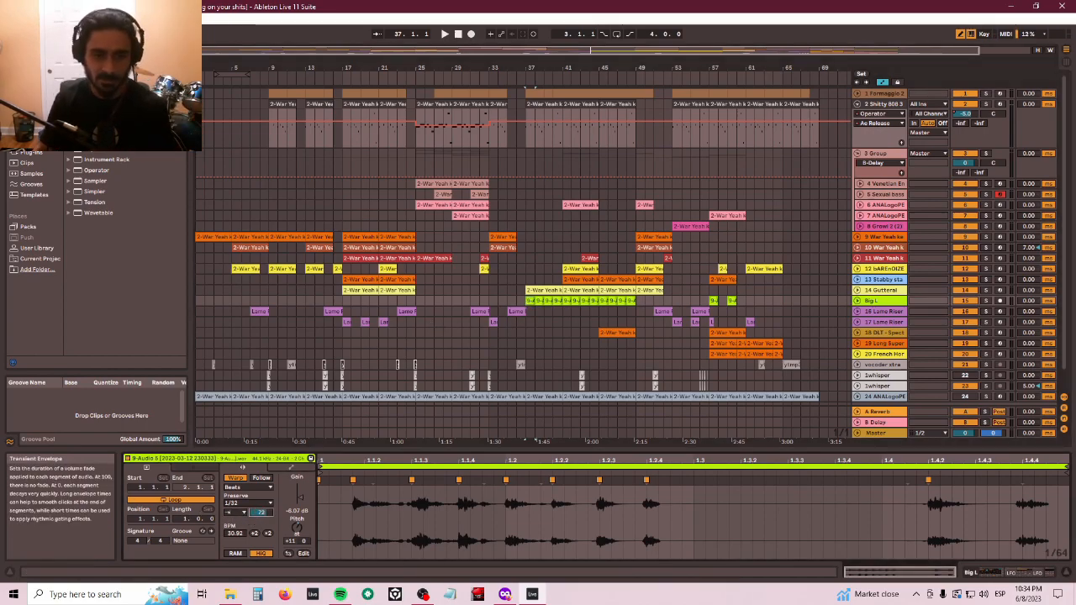
- Play the arrangement while adjusting the clip's transient envelope, then stop playback
key("space")
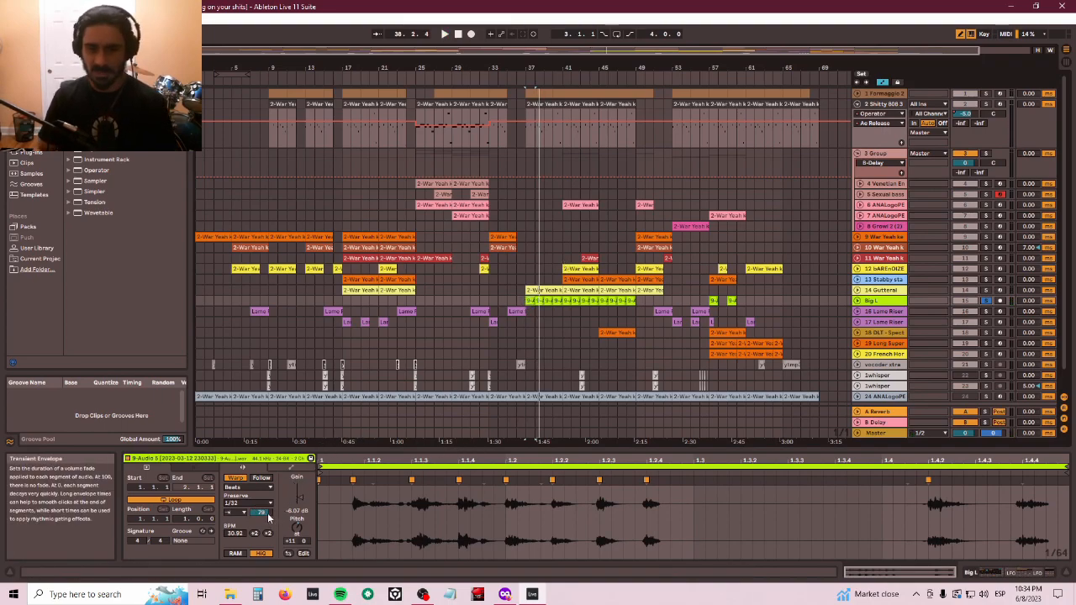
left_click_drag(267, 517, 267, 512)
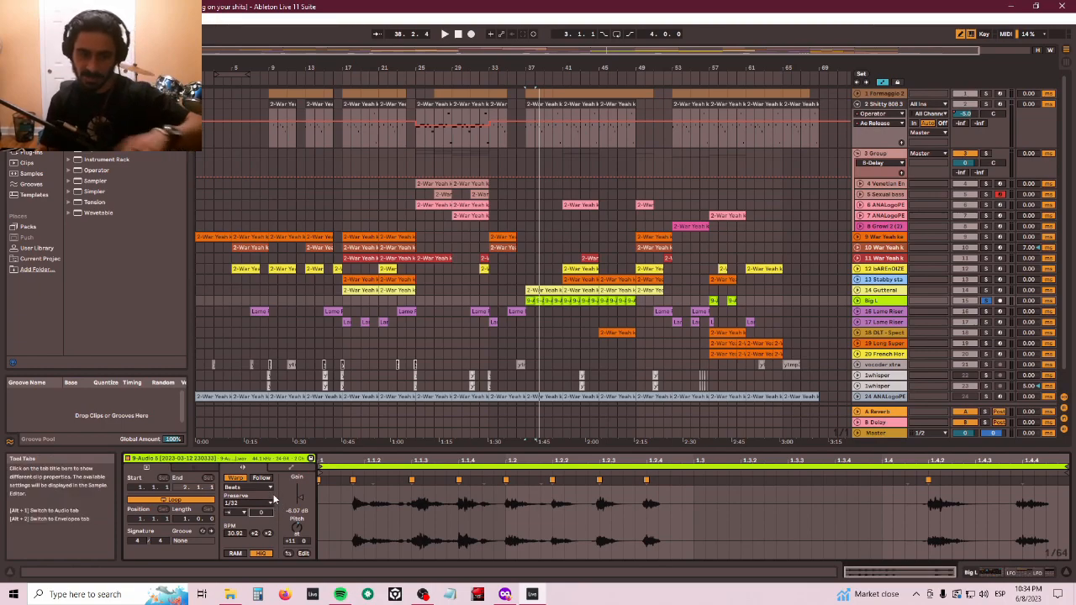
key("space")
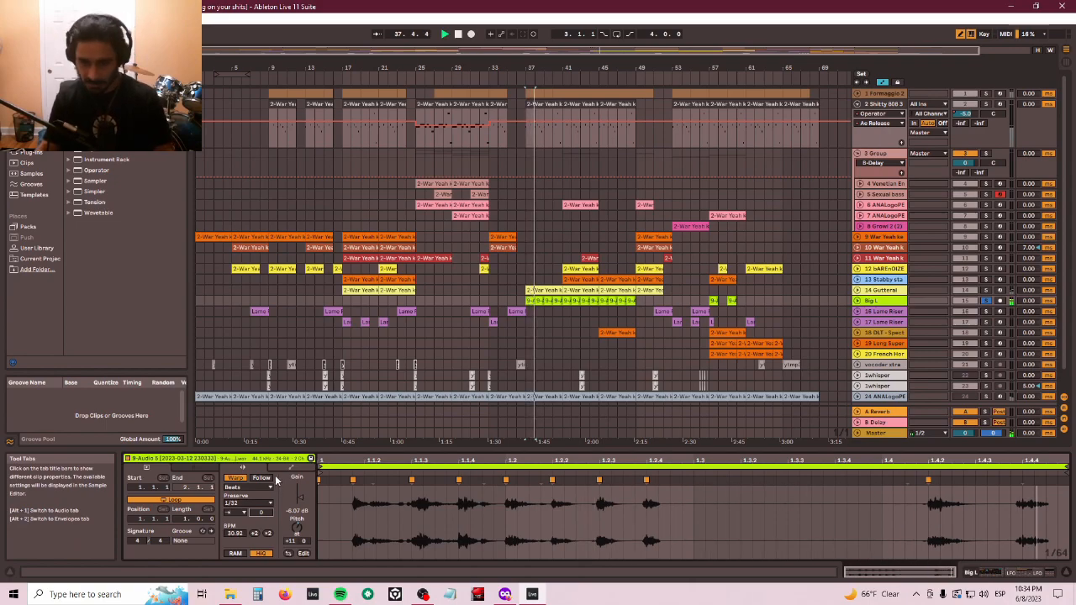
- Unsolo the Big L track and play from the Formaggio 2 drum clip at bar 37
left_click(989, 305)
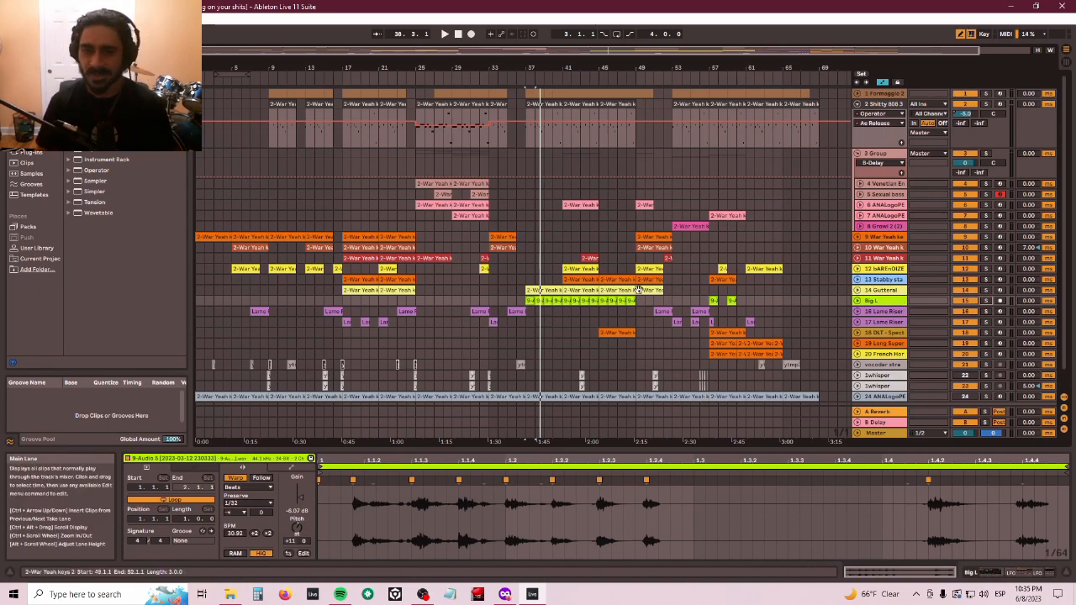
left_click(549, 95)
key("space")
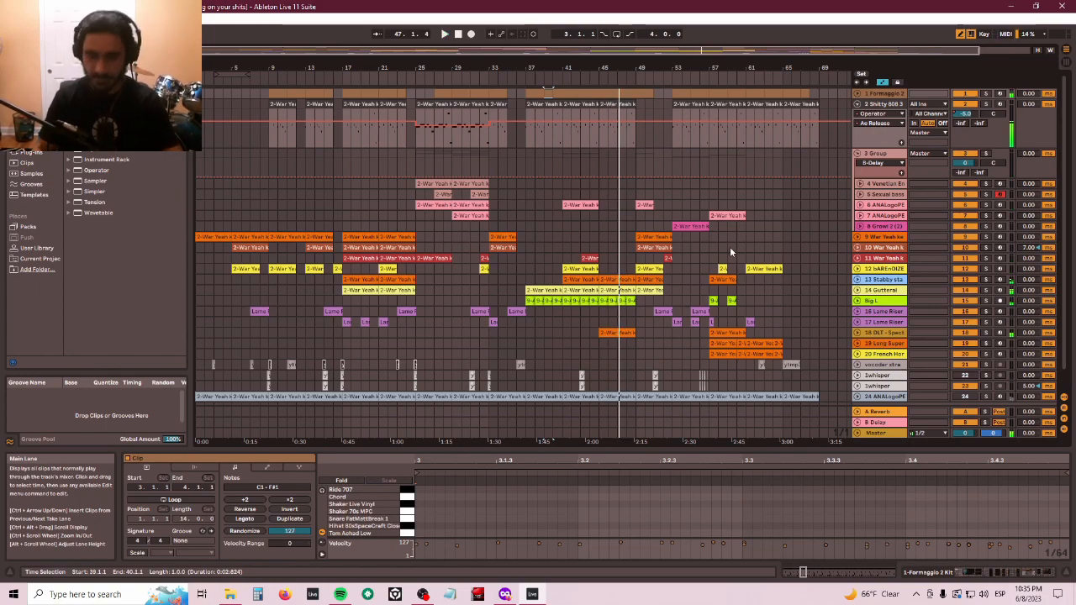
- Audition the War Yeah keys clip at bar 49, then solo the 8 Growl 2 track and play its clip at bar 53
left_click(648, 248)
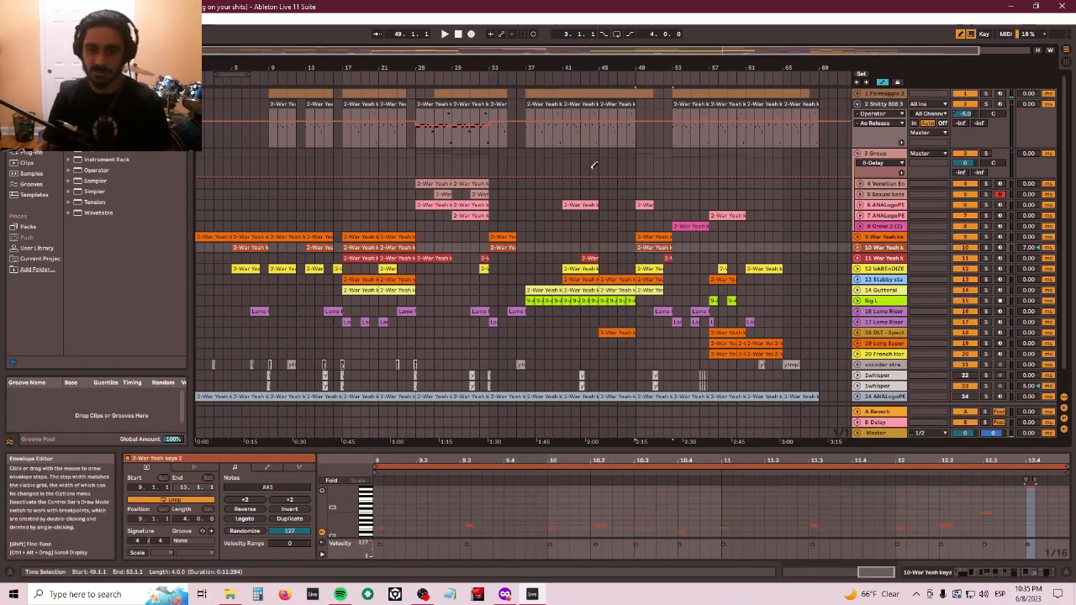
key("space")
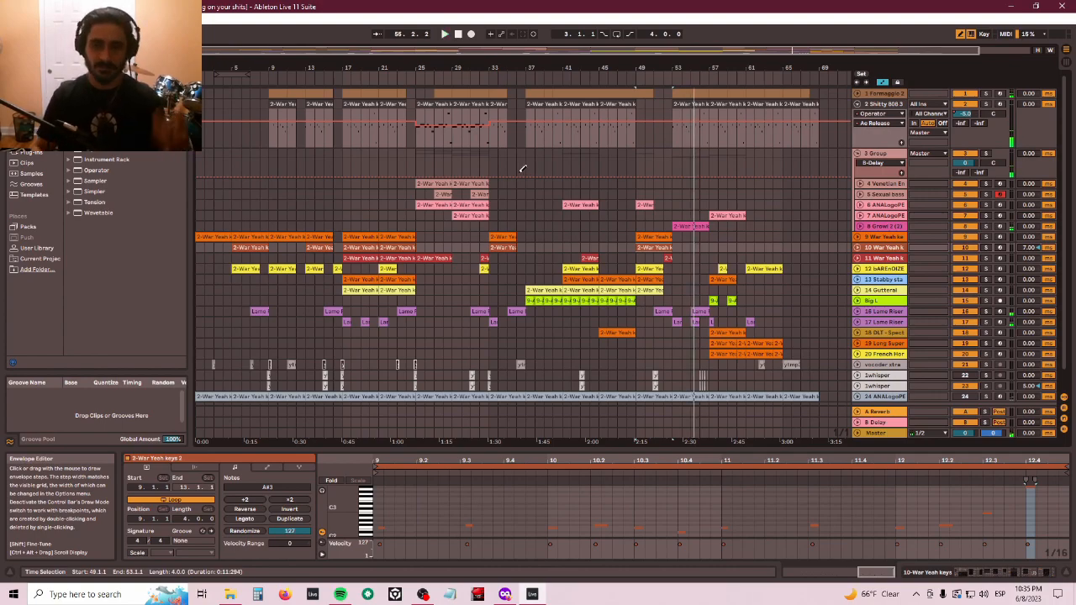
left_click(694, 226)
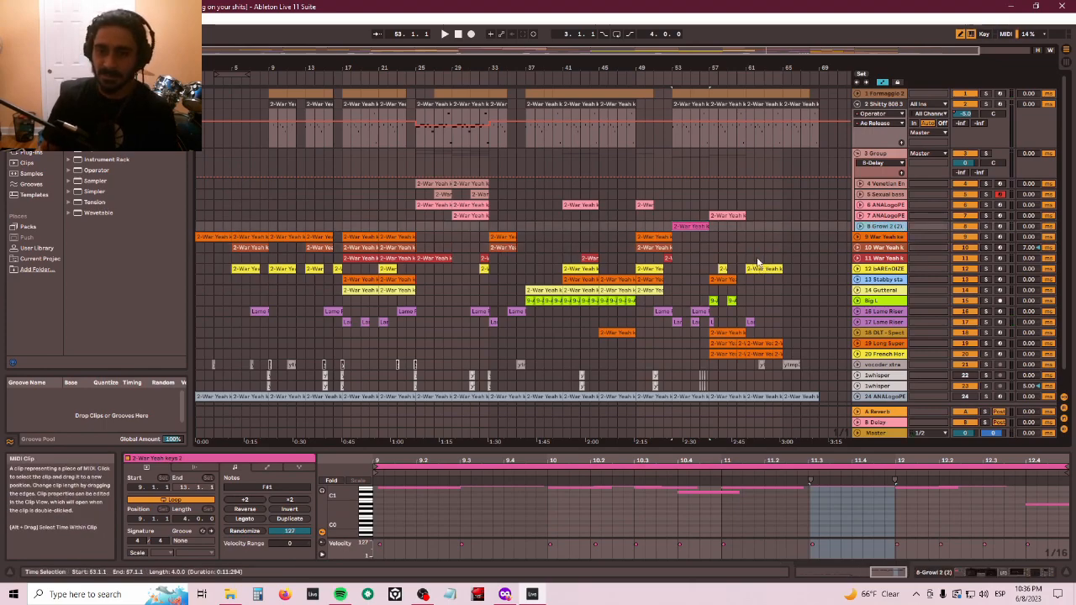
left_click(987, 226)
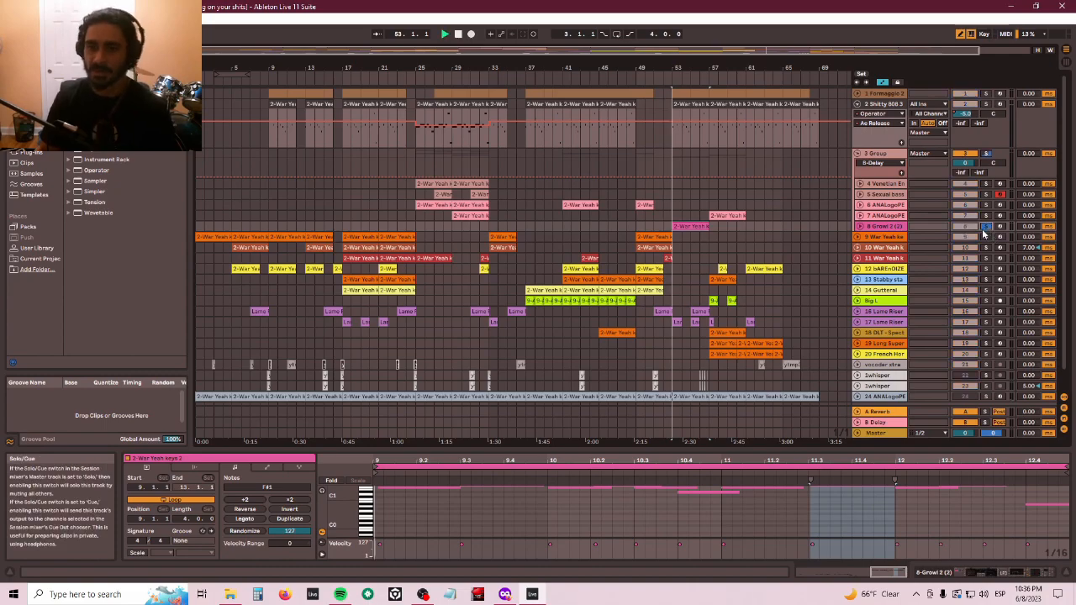
key("space")
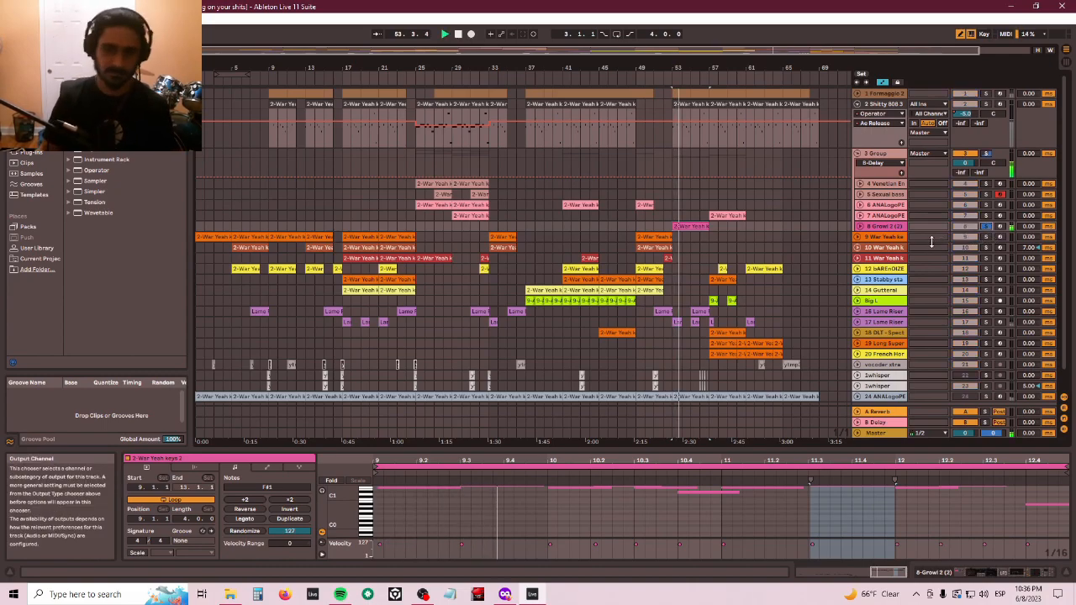
- Inspect the Growl 2 track's Wavetable oscillator, matrix, MIDI and MPE pages and the rest of its device chain
left_click(890, 227)
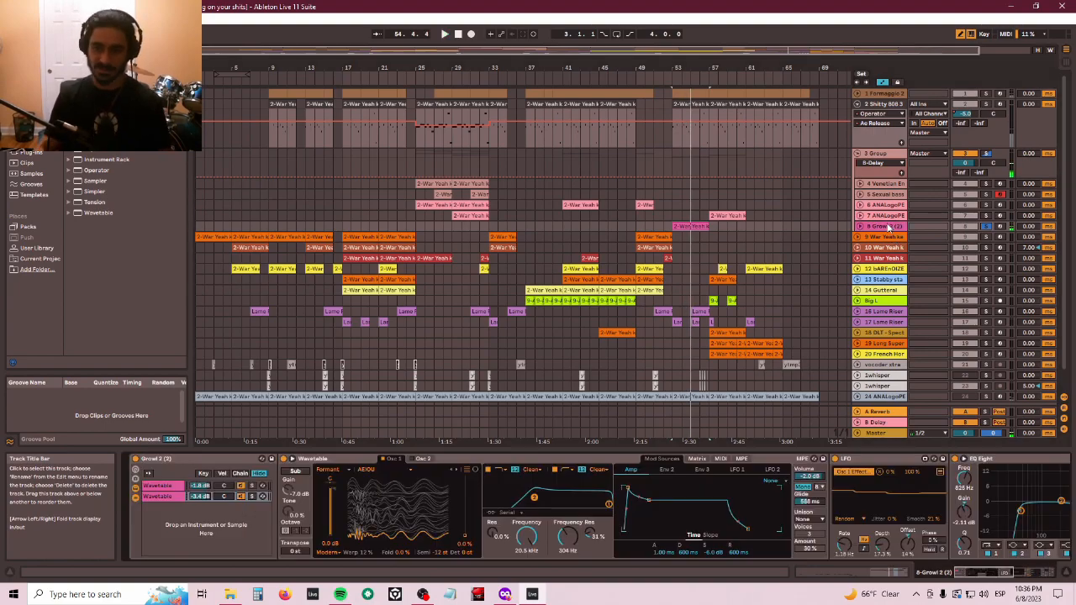
left_click(339, 458)
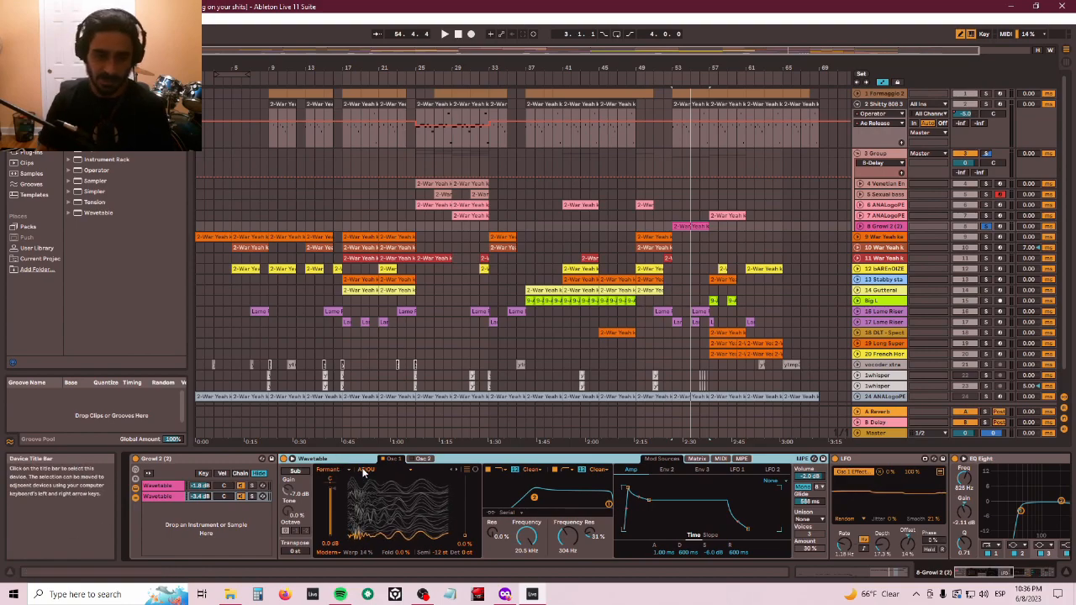
left_click(423, 460)
left_click(393, 459)
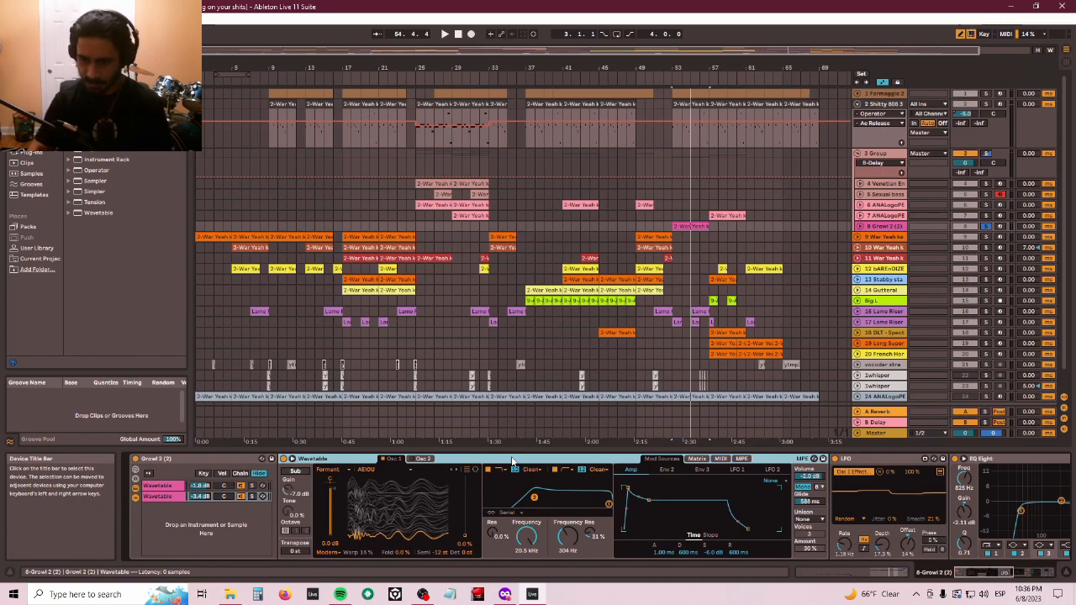
key("Right")
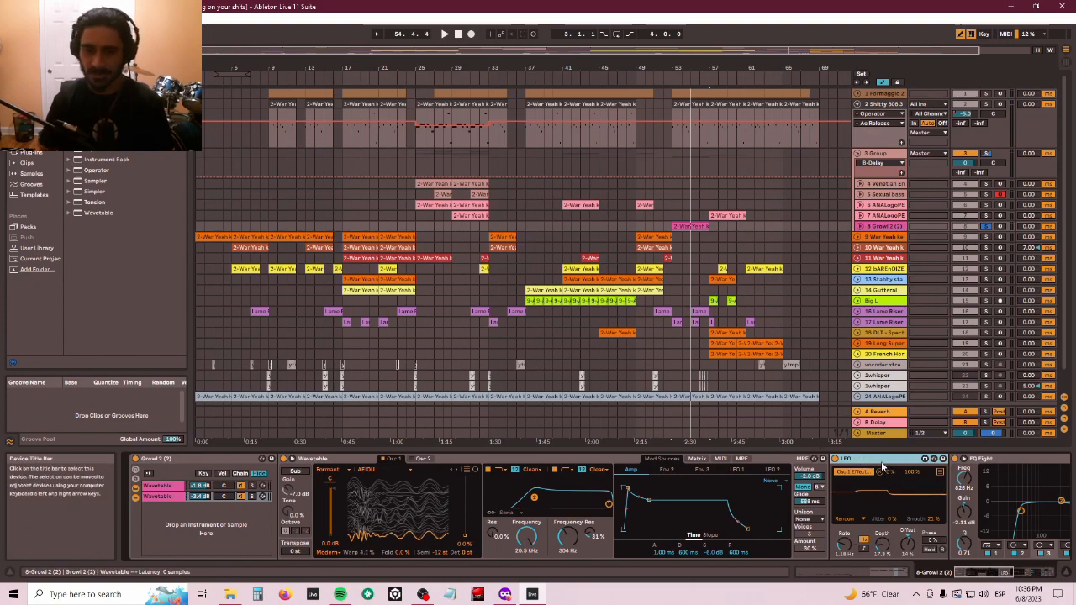
left_click(697, 459)
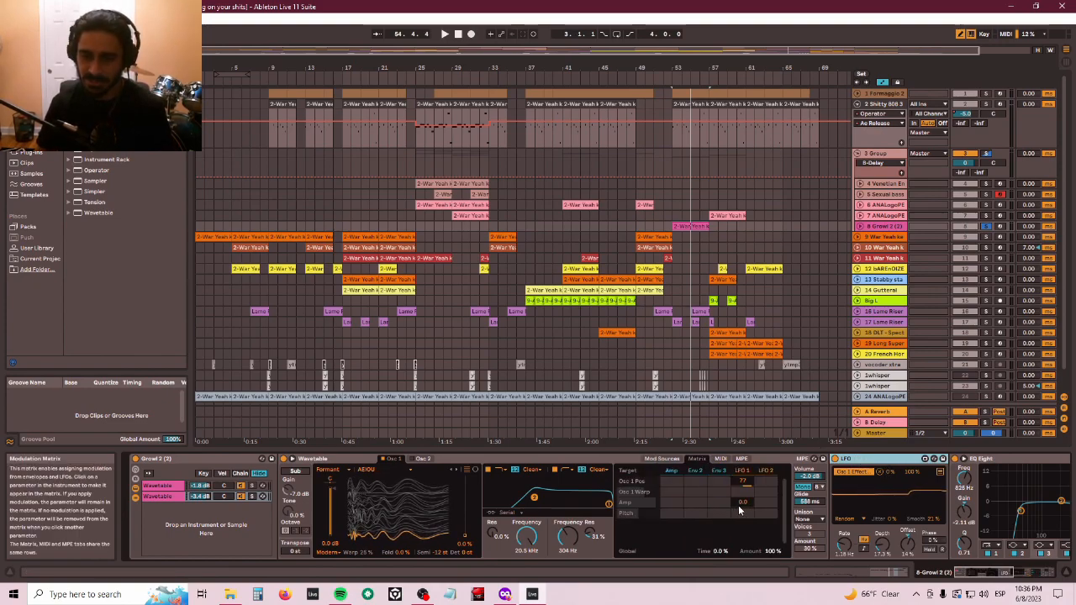
left_click(721, 458)
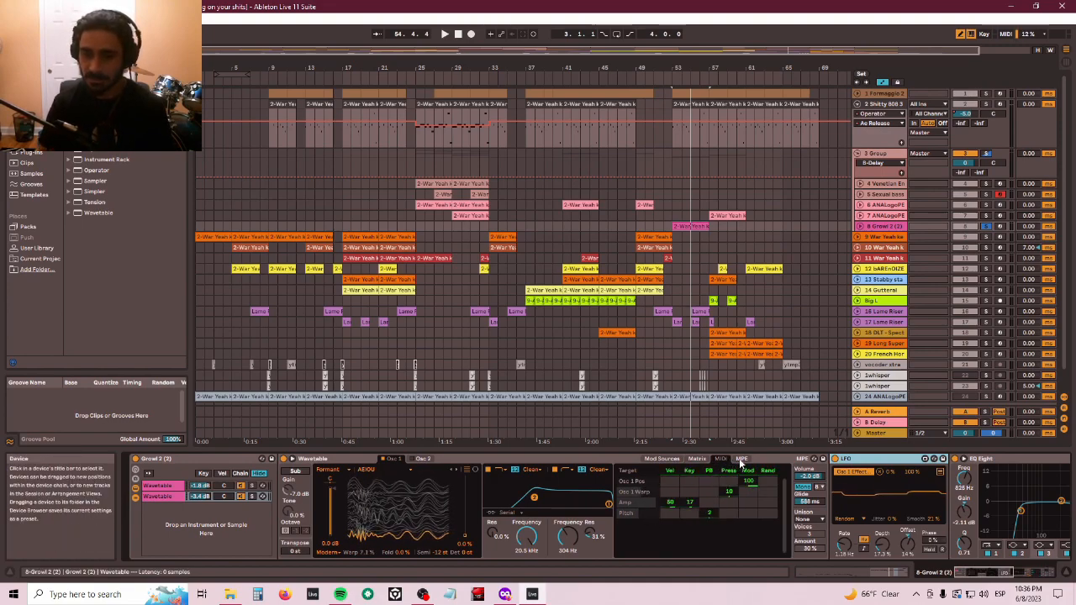
left_click(741, 460)
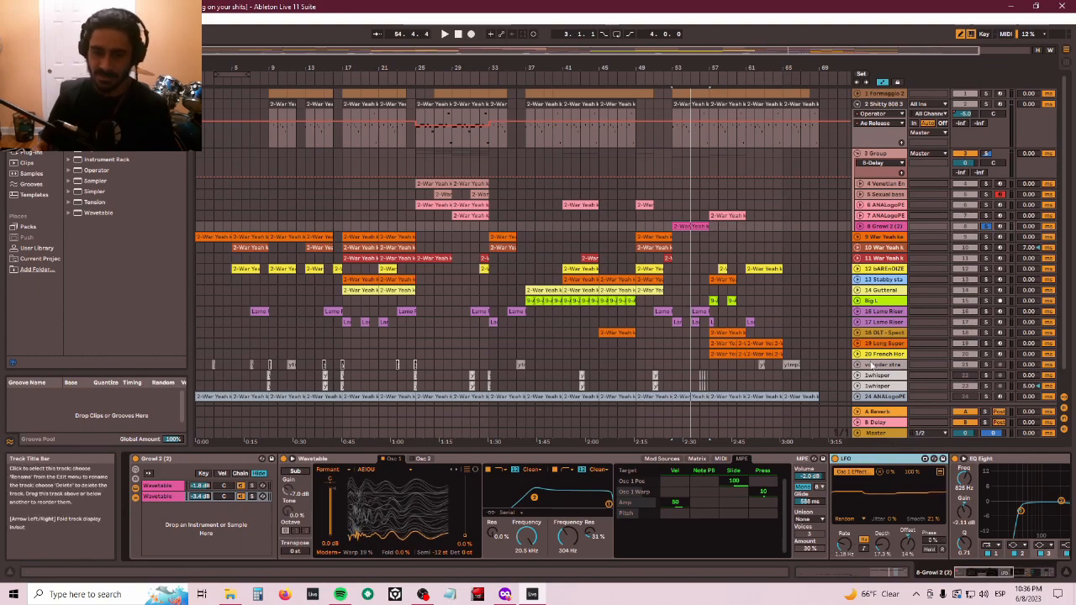
left_click(734, 456)
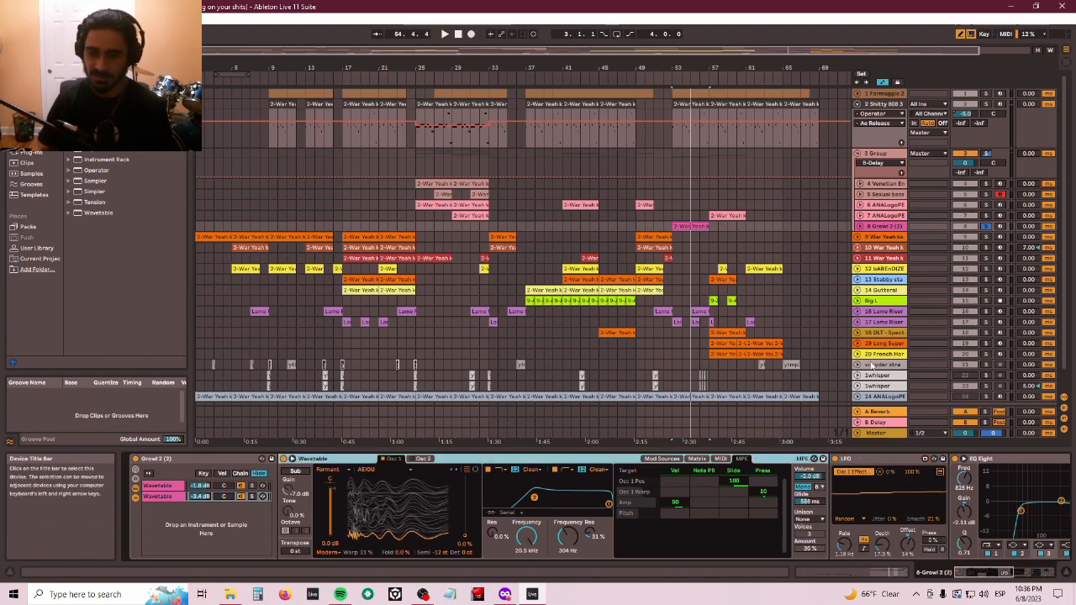
left_click(721, 459)
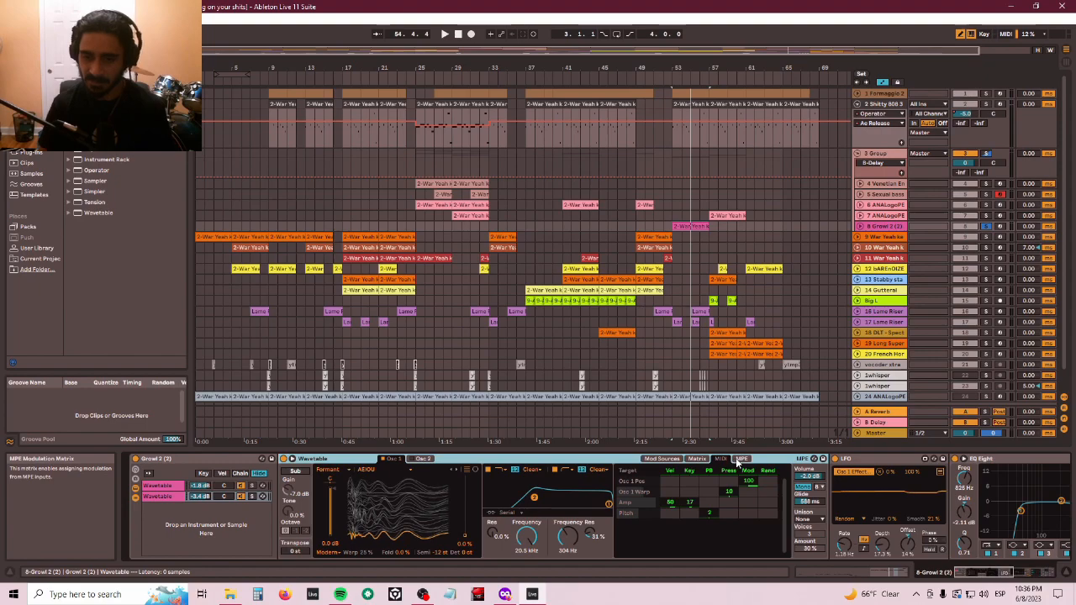
left_click(738, 460)
left_click(872, 457)
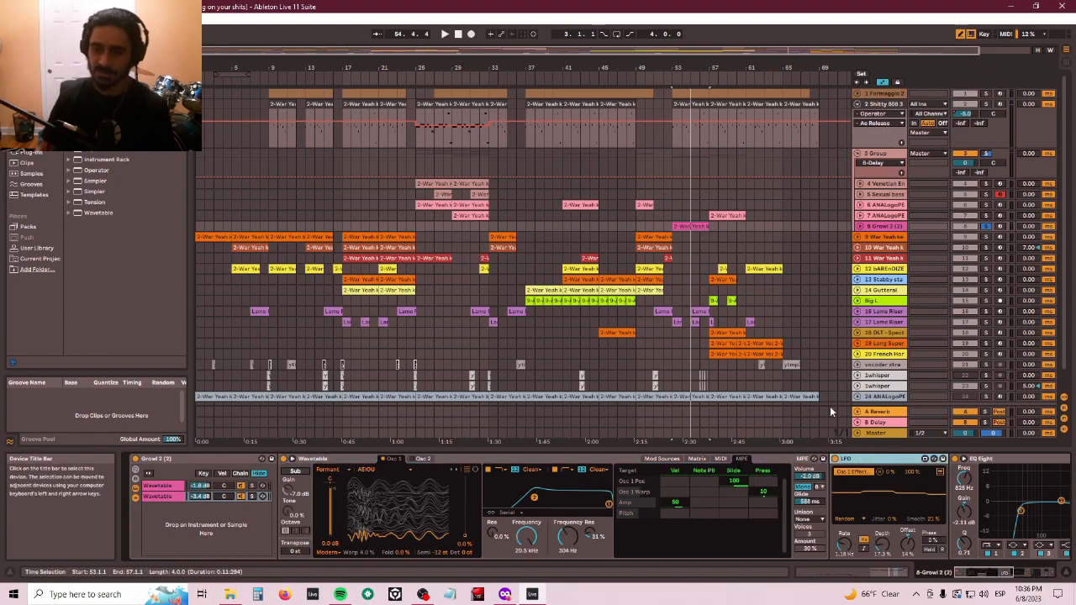
key("Right")
key("Right")
key("Right")
key("Right")
key("Right")
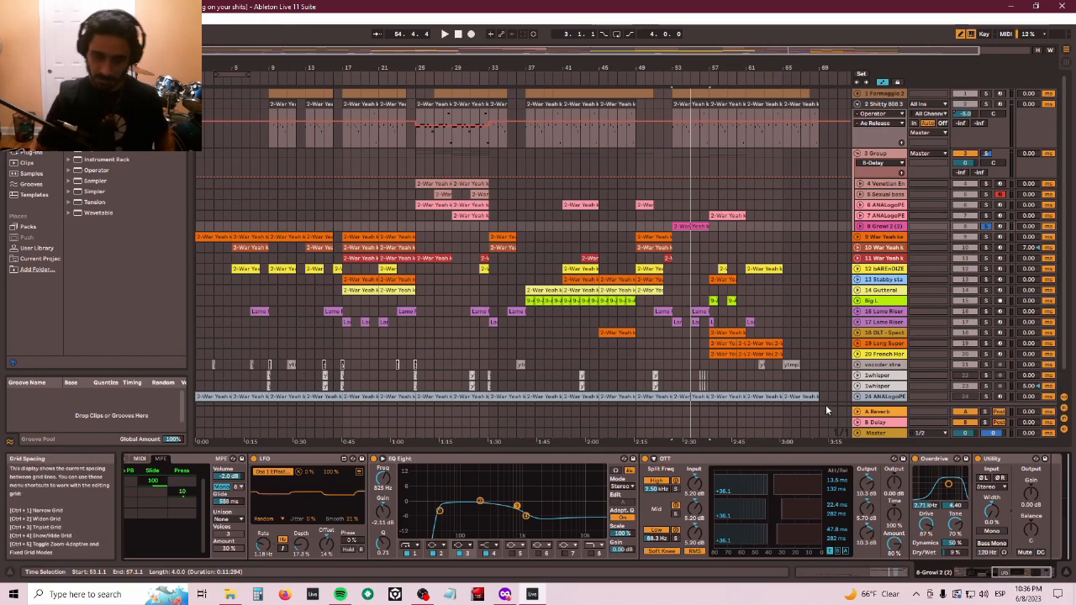
left_click(765, 353)
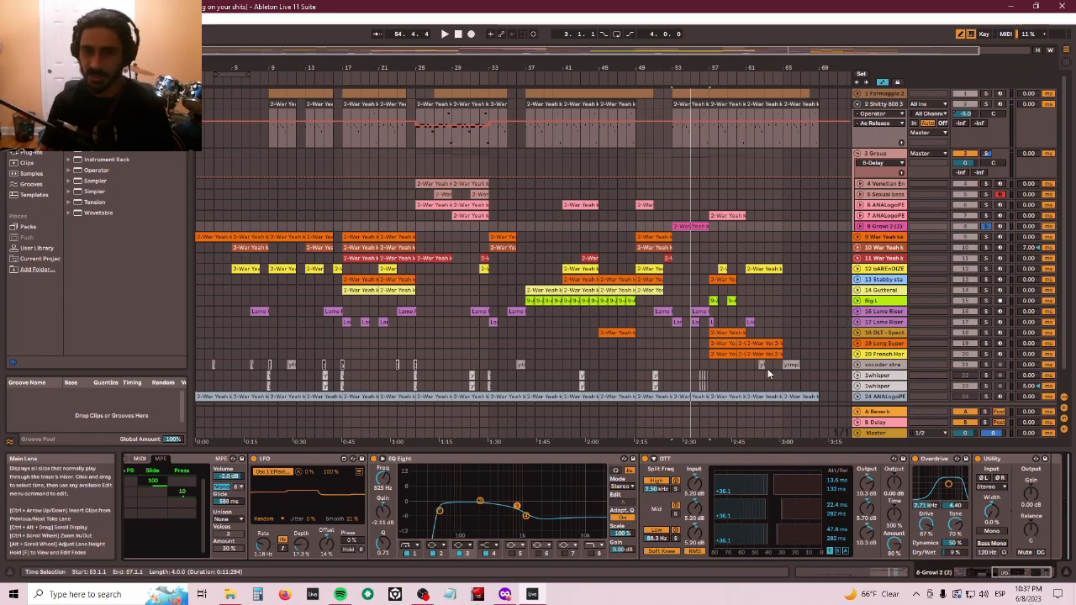
left_click(664, 228)
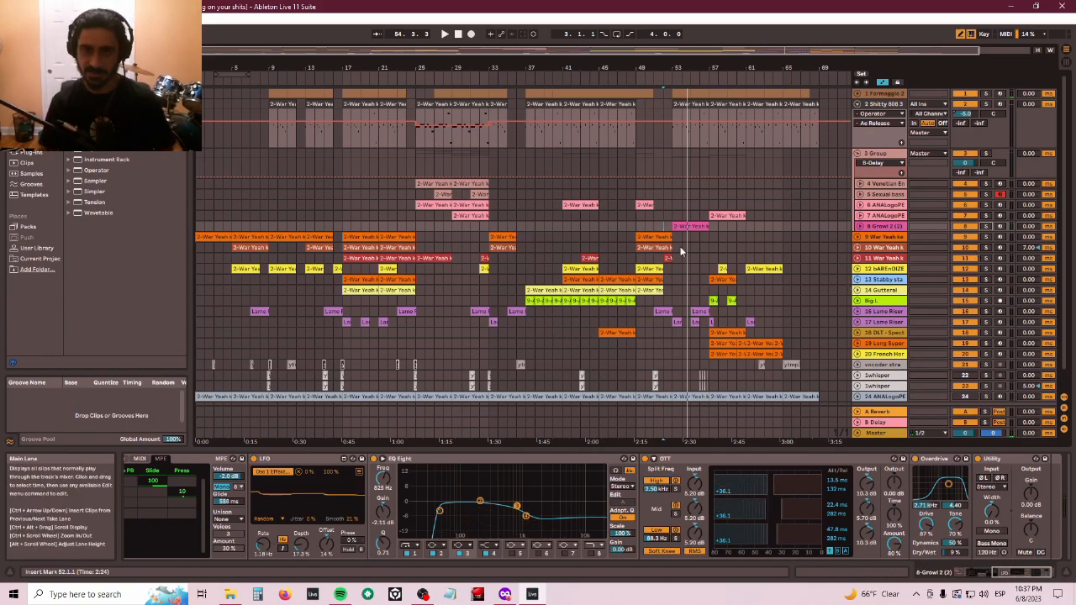
- Play the arrangement from the 7 ANALogoPERAtor clip around bar 57
left_click(722, 216)
key("space")
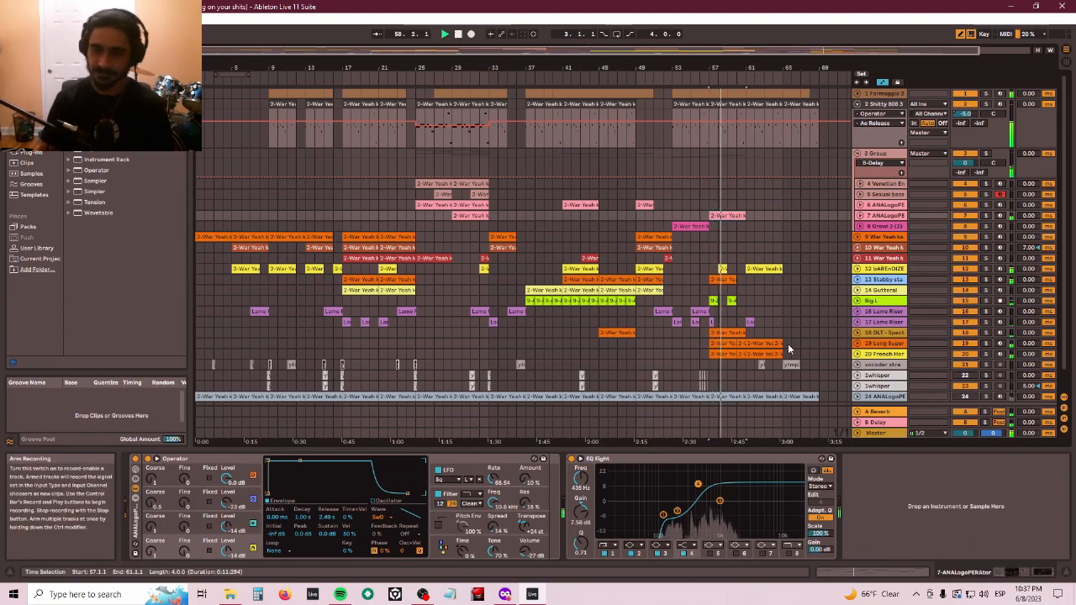
- Switch to Session view to look over the mixer and track device chains, then return to Arrangement view
key("Tab")
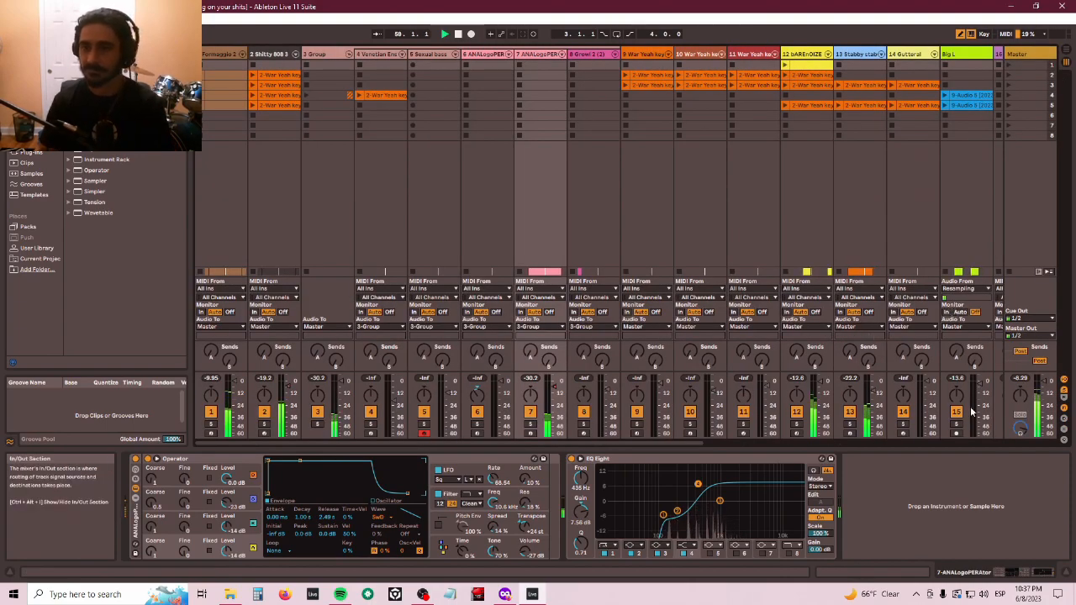
left_click(1038, 57)
key("Left")
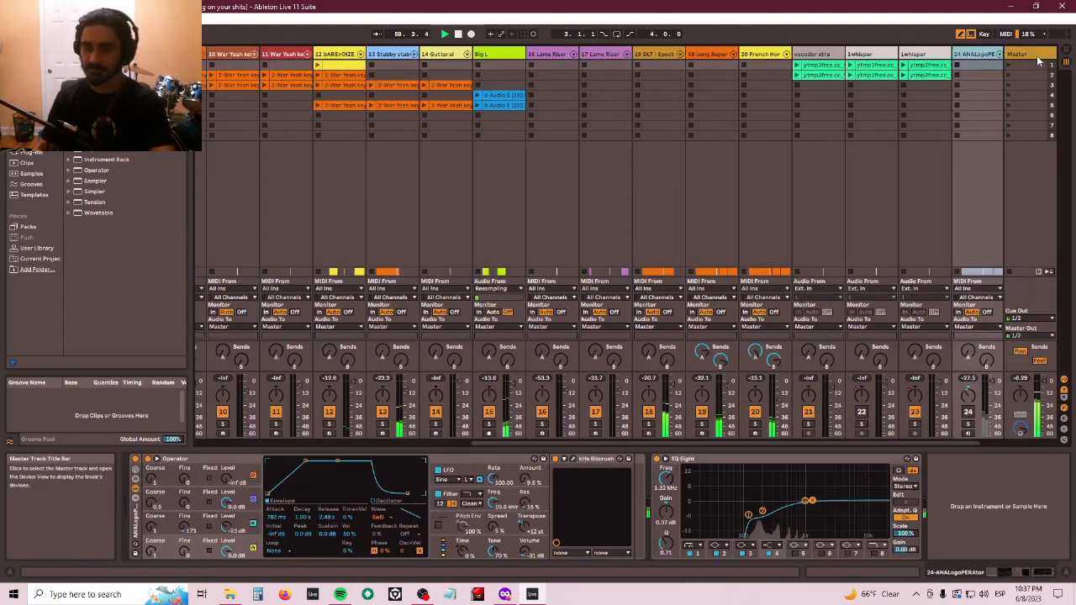
key("Left")
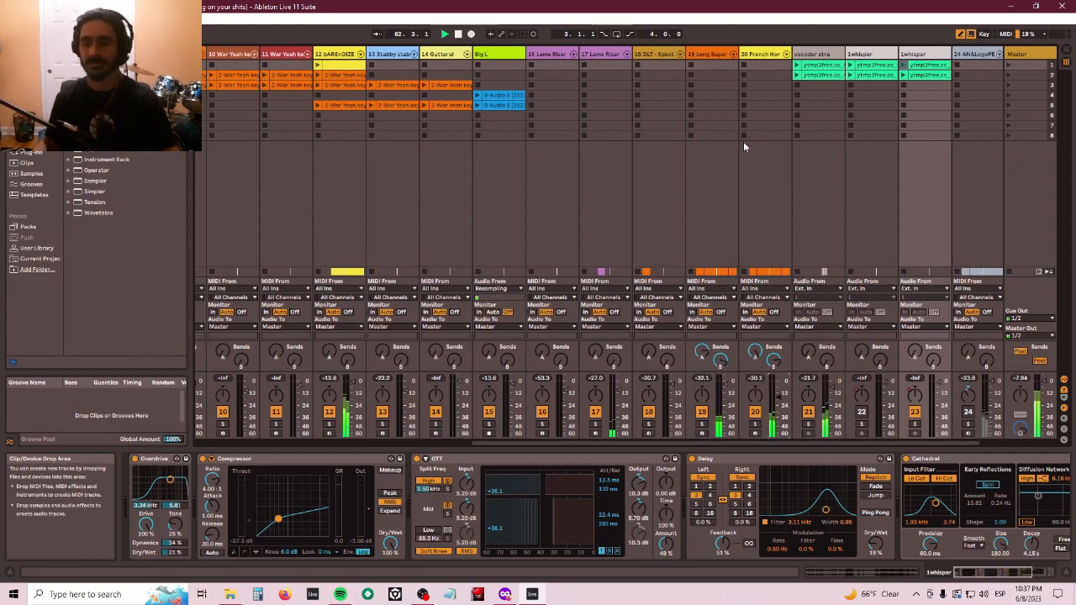
key("Tab")
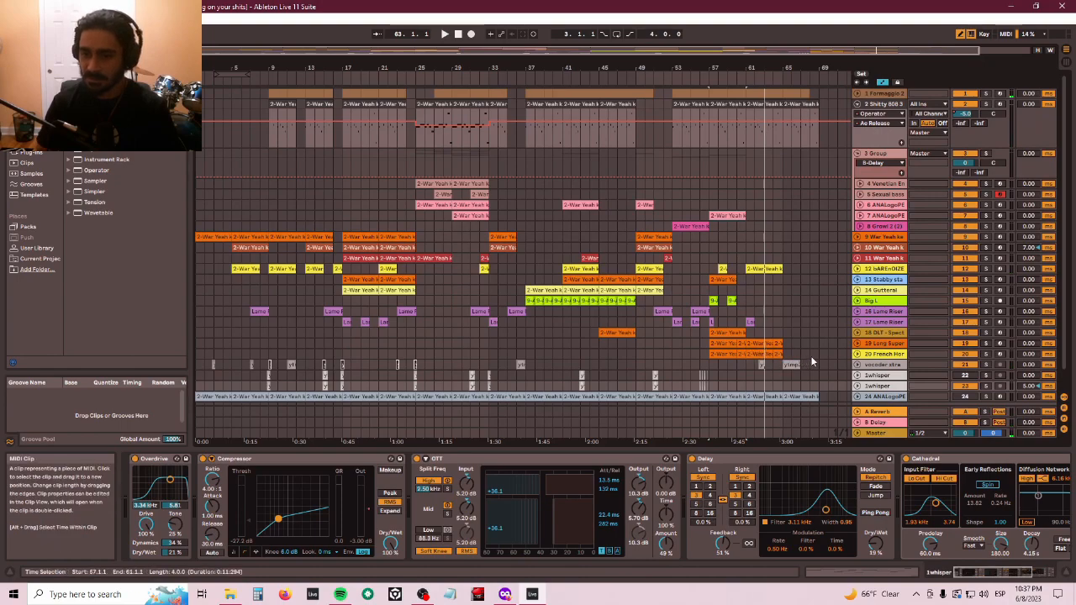
- Inspect the device chains of the Long Super, French Horn, 24 ANALogoPE, whisper and vocoder xtra tracks
left_click(878, 344)
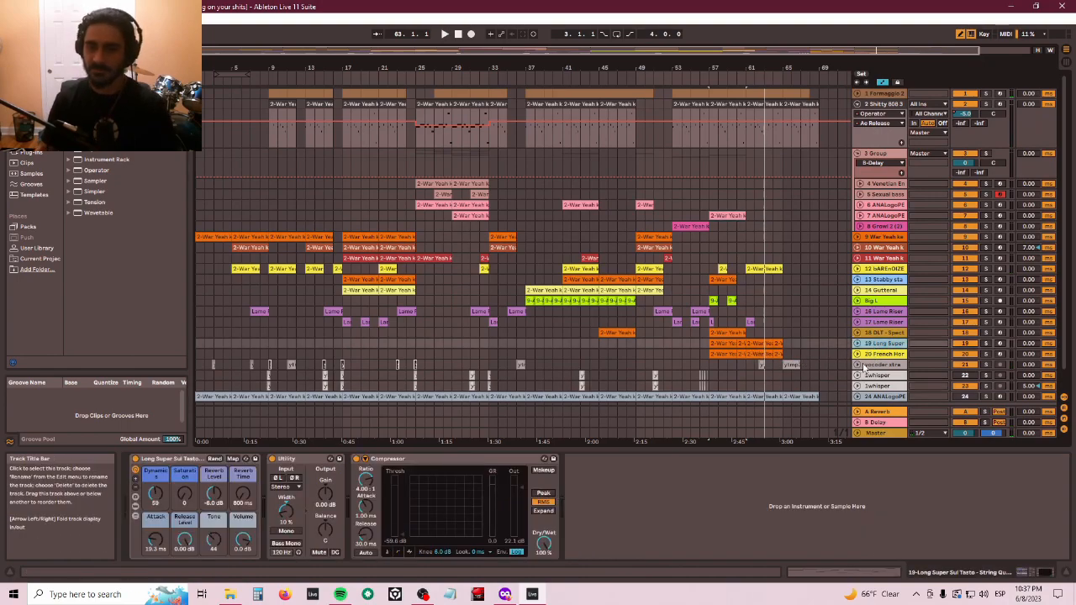
left_click(880, 355)
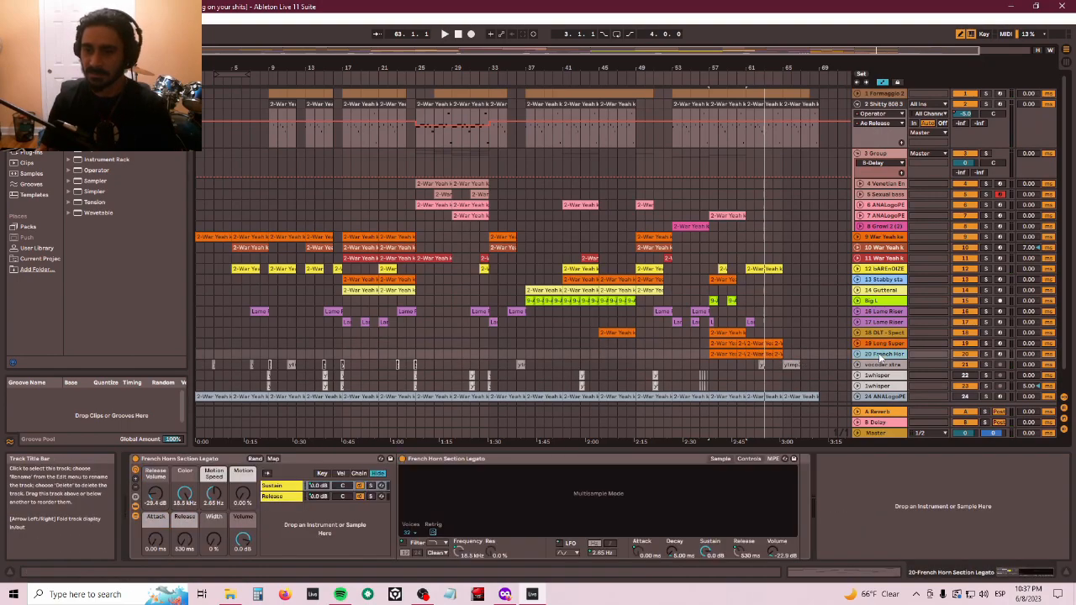
scroll(890, 336, "down", 2)
left_click(877, 377)
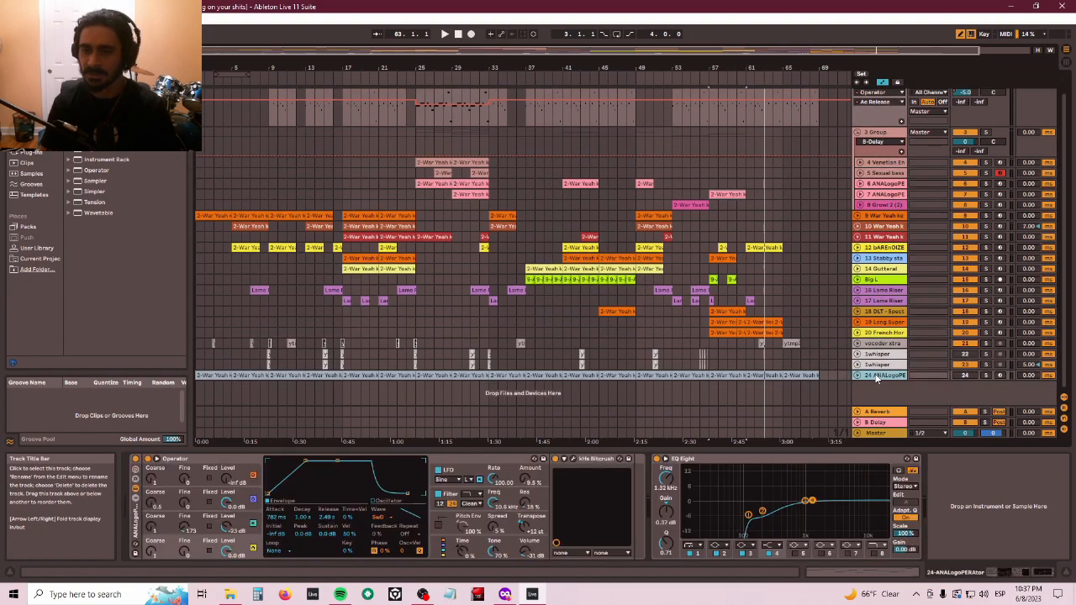
left_click(879, 366)
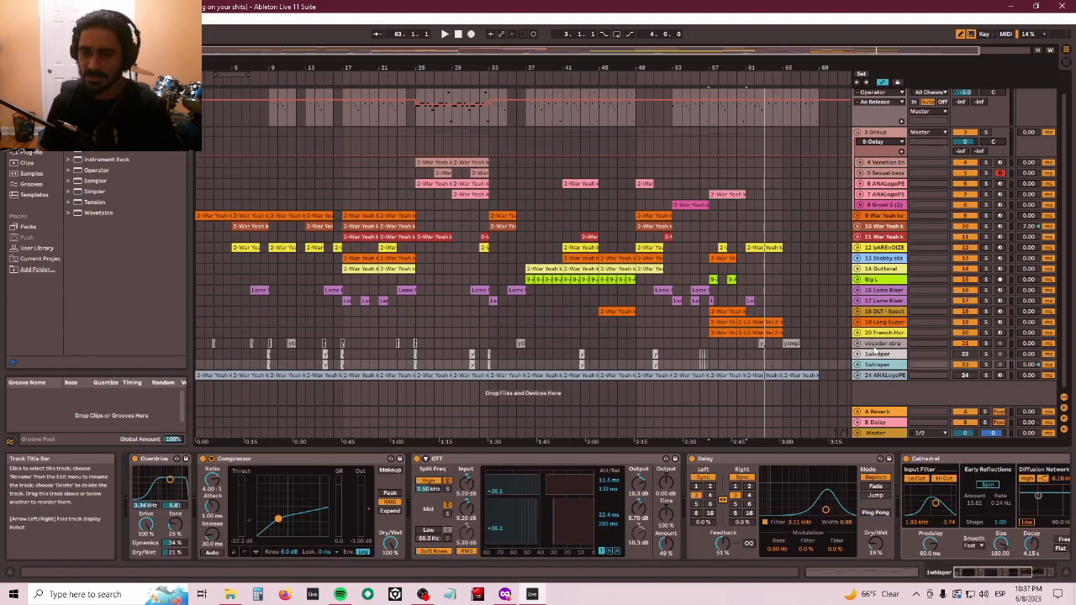
left_click(879, 344)
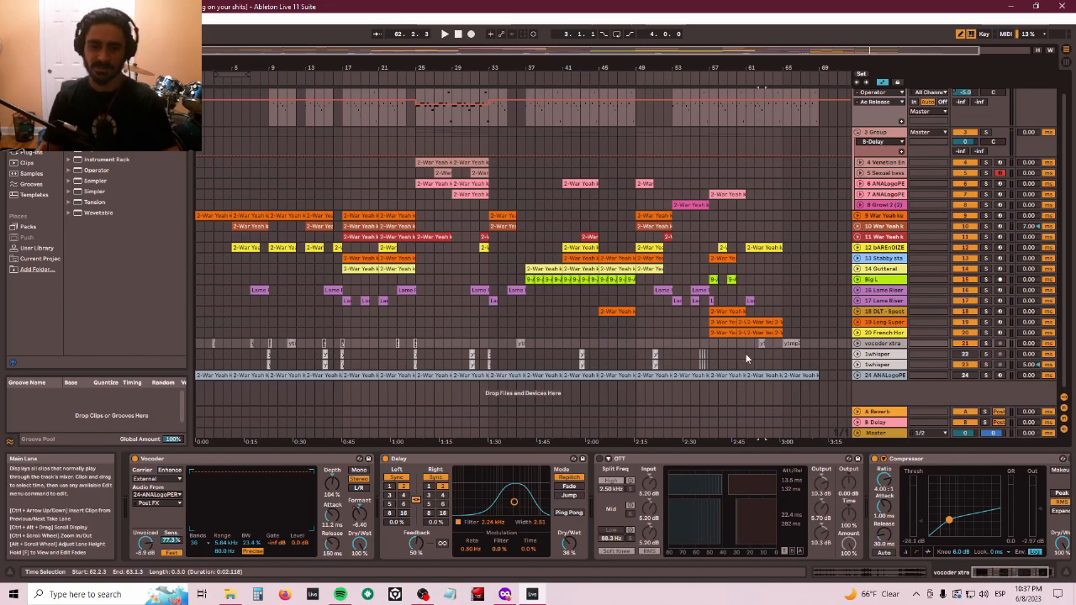
- Solo the vocoder xtra track, play its clip near bar 62, stop playback and unsolo the track
left_click(706, 354)
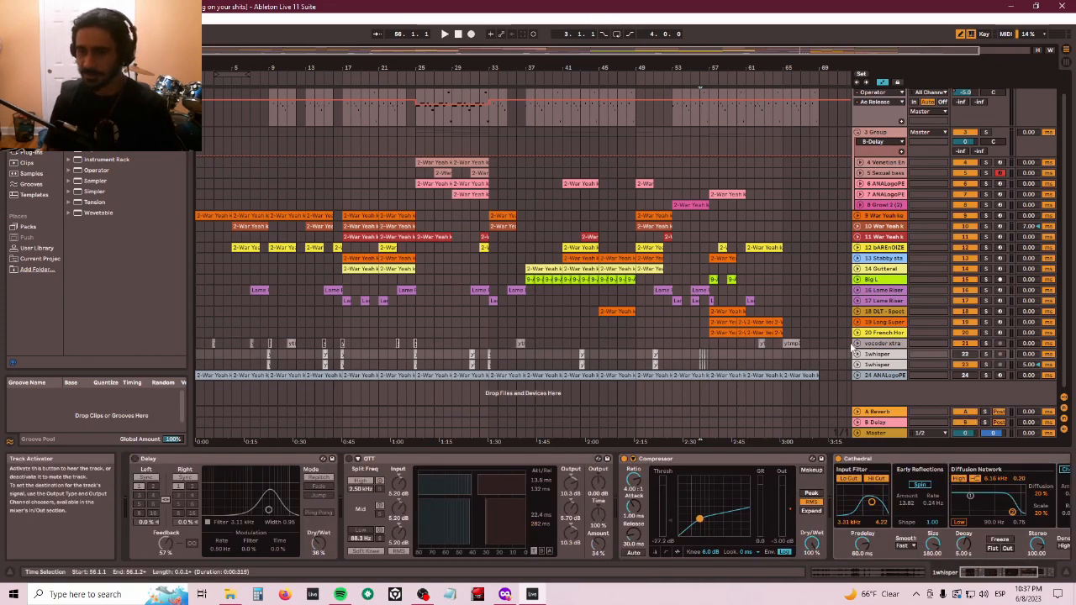
left_click(773, 346)
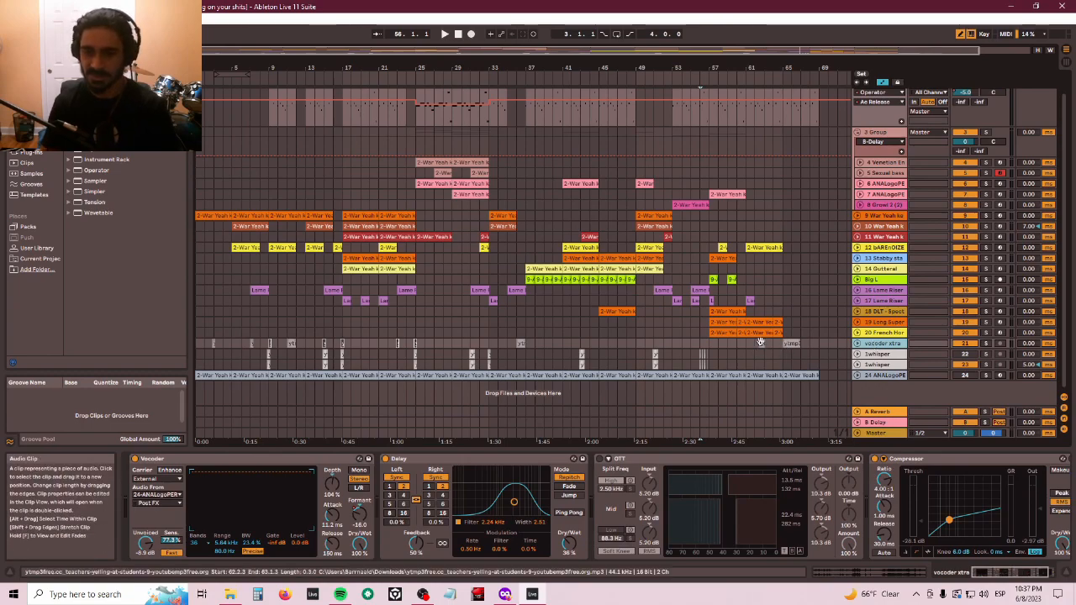
left_click(986, 344)
key("space")
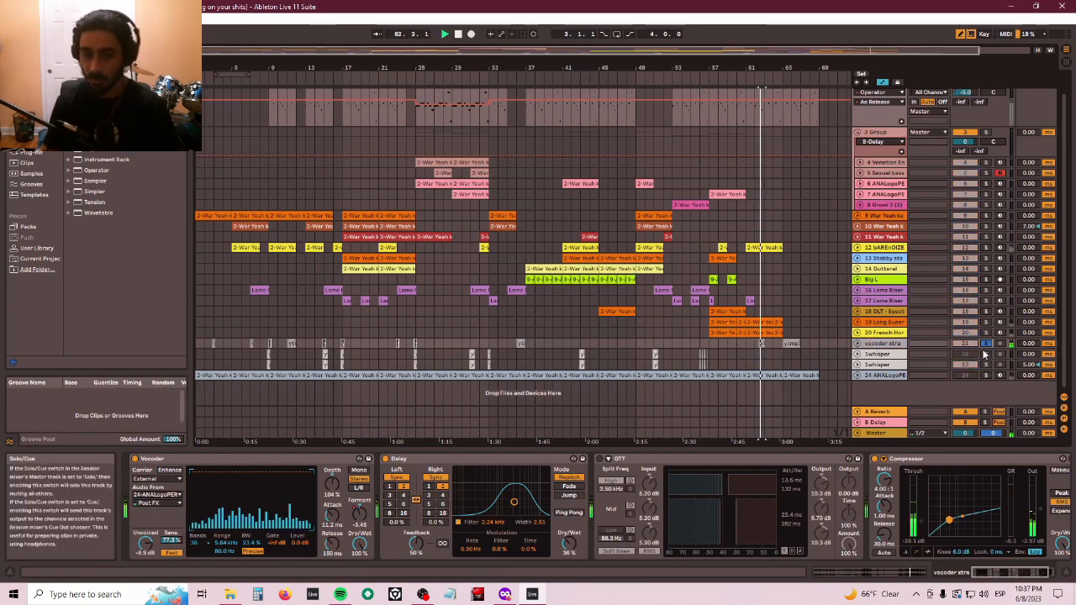
key("space")
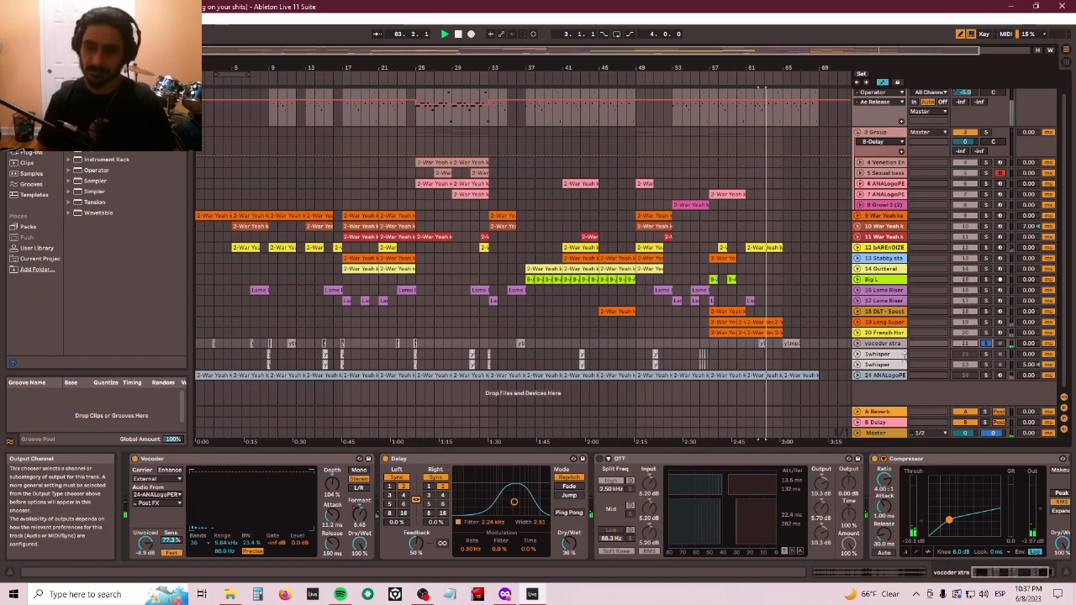
left_click(985, 343)
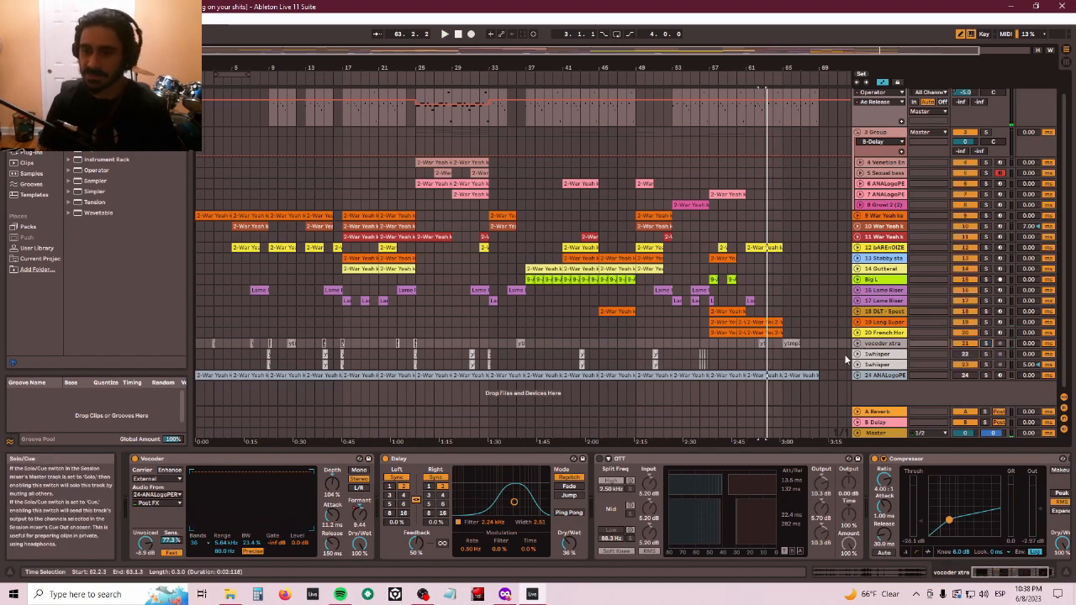
scroll(795, 320, "up", 1)
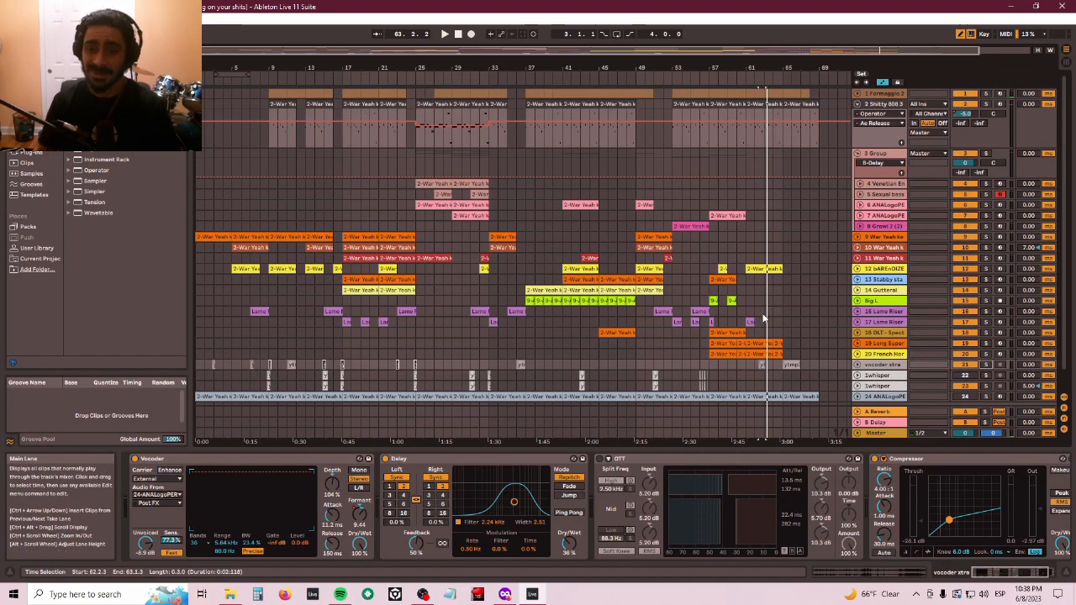